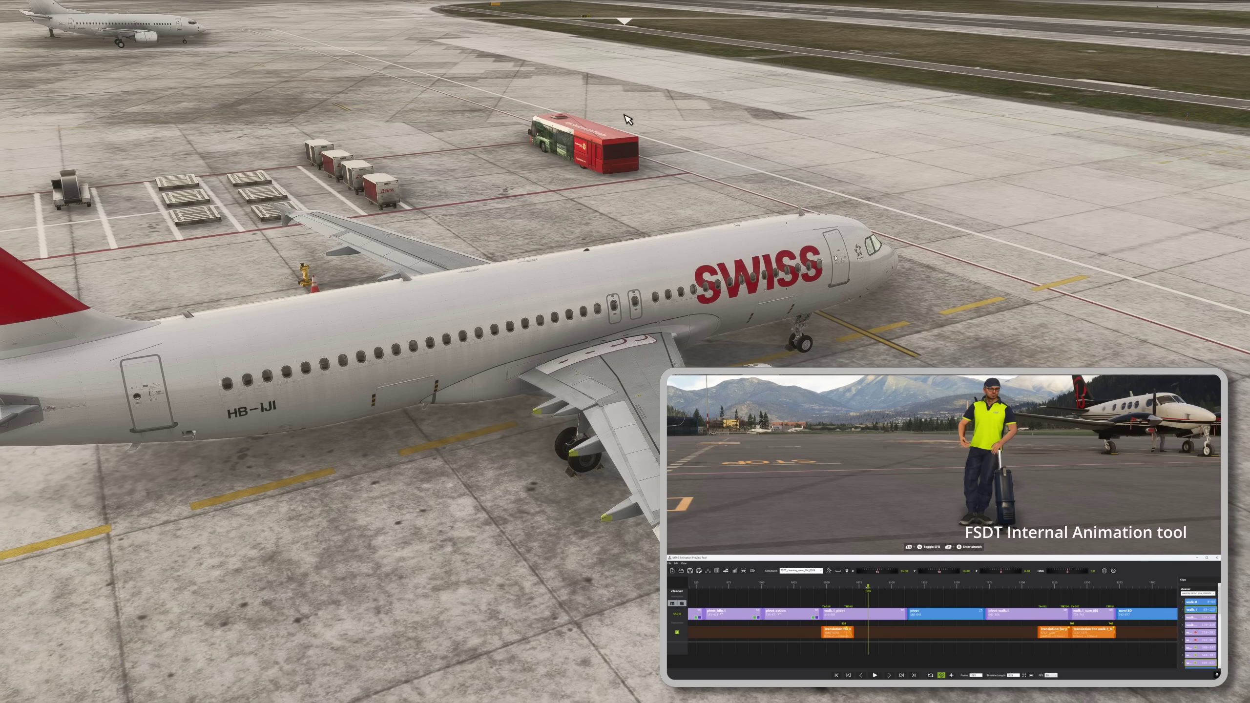
# - Open the GSX main menu and request the cleaning service for the parked aircraft
pyautogui.moveTo(639, 58)
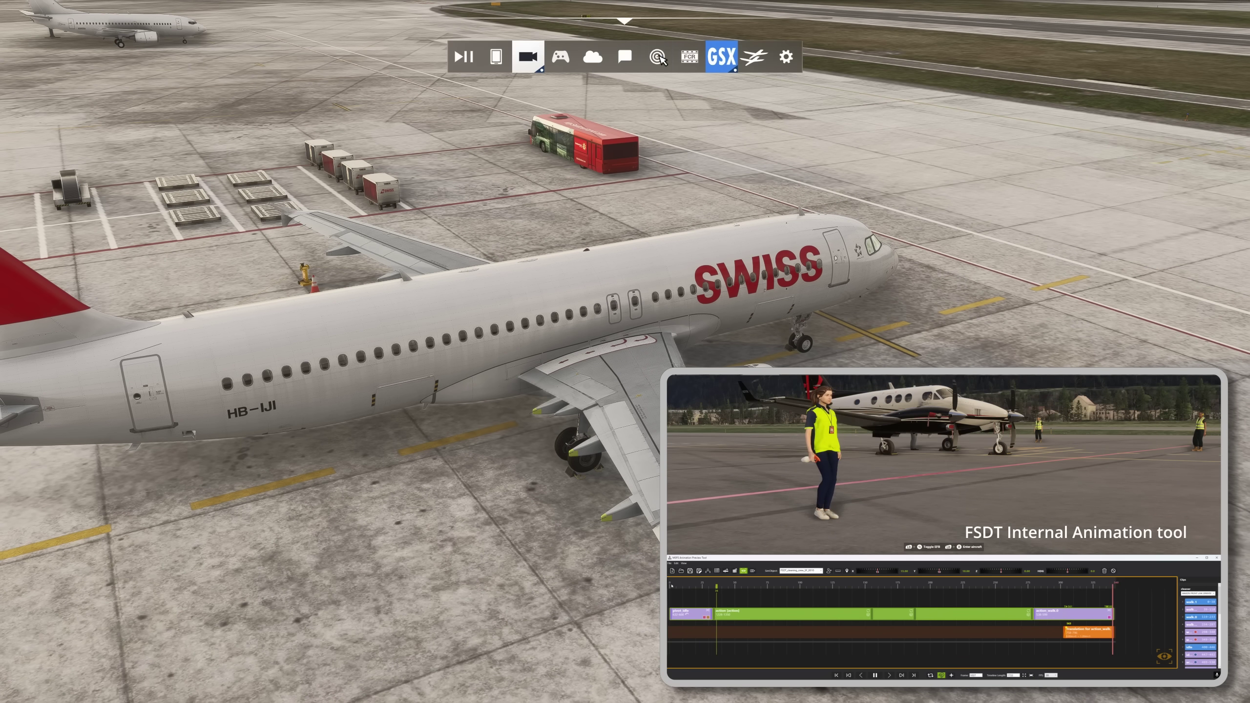
pyautogui.click(724, 58)
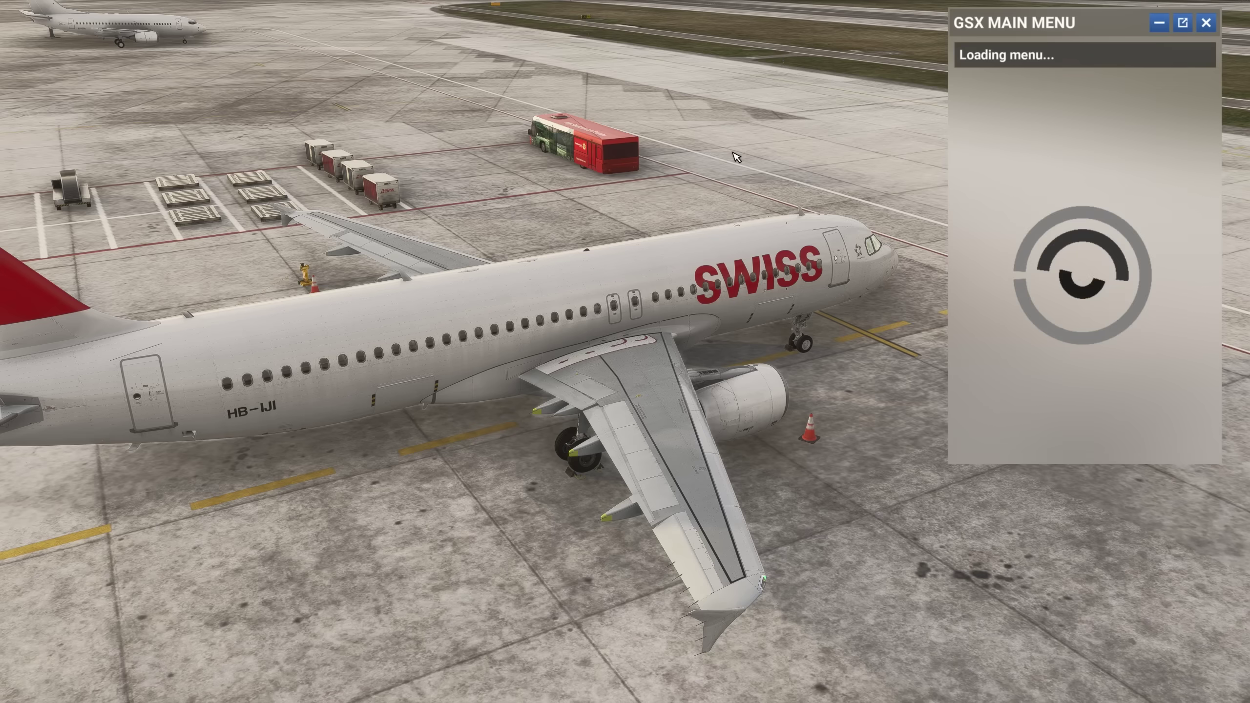
pyautogui.click(1011, 238)
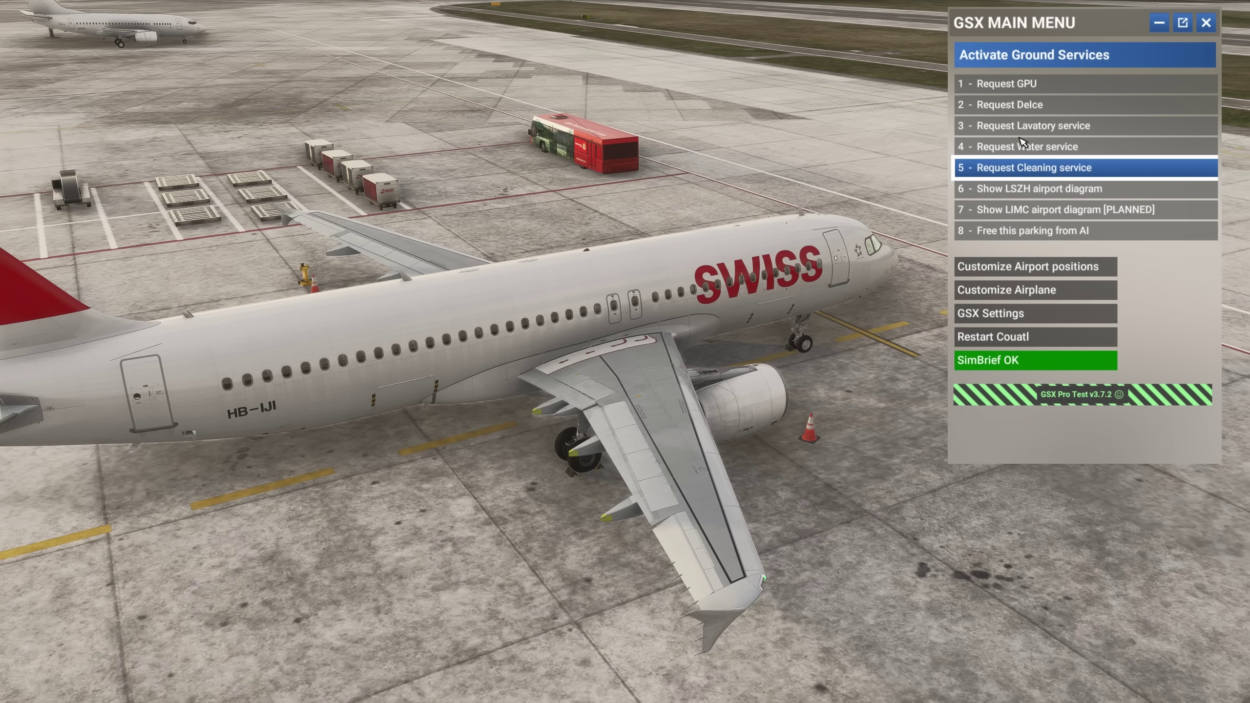
pyautogui.click(1052, 168)
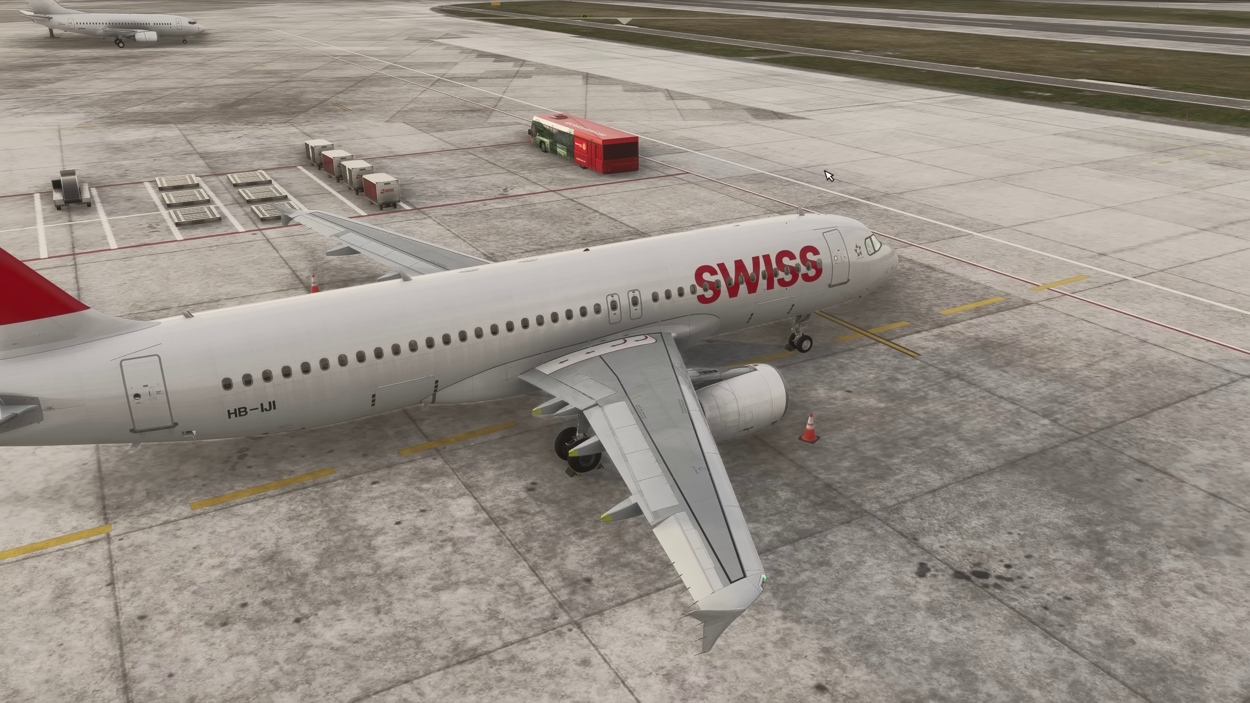
pyautogui.click(1009, 129)
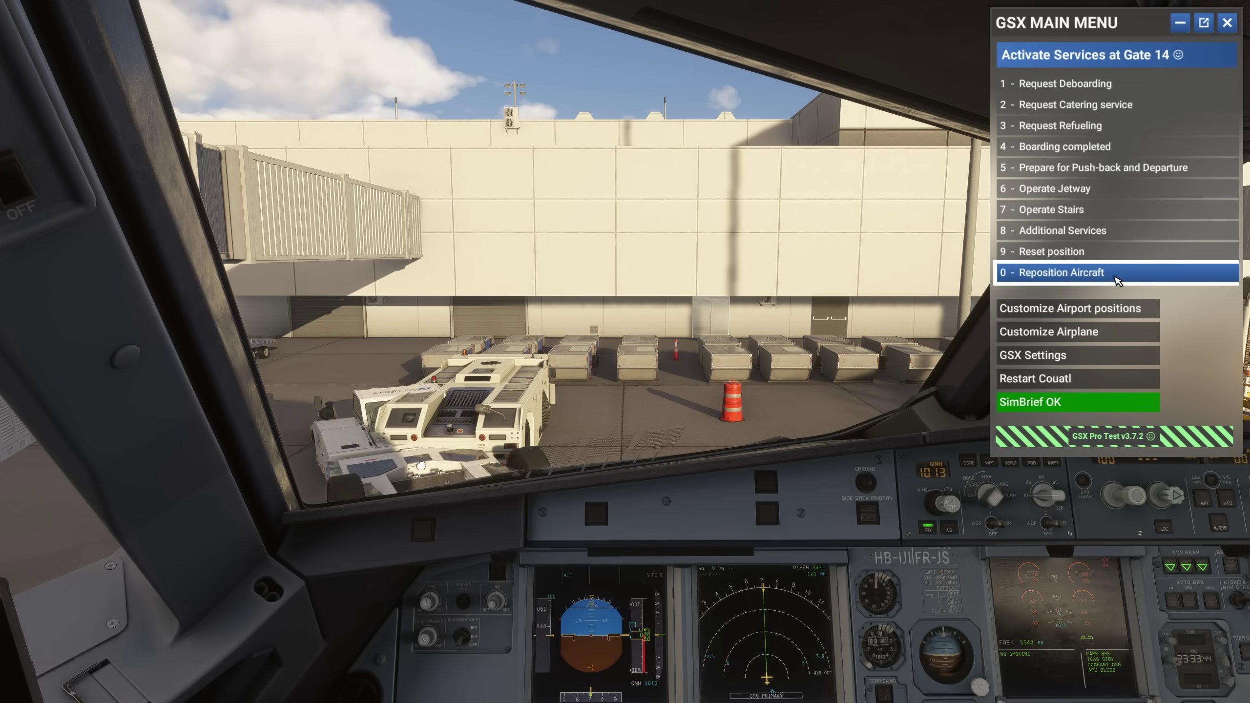
# - Open the map for repositioning the aircraft to another parking at KLAX
pyautogui.click(1121, 276)
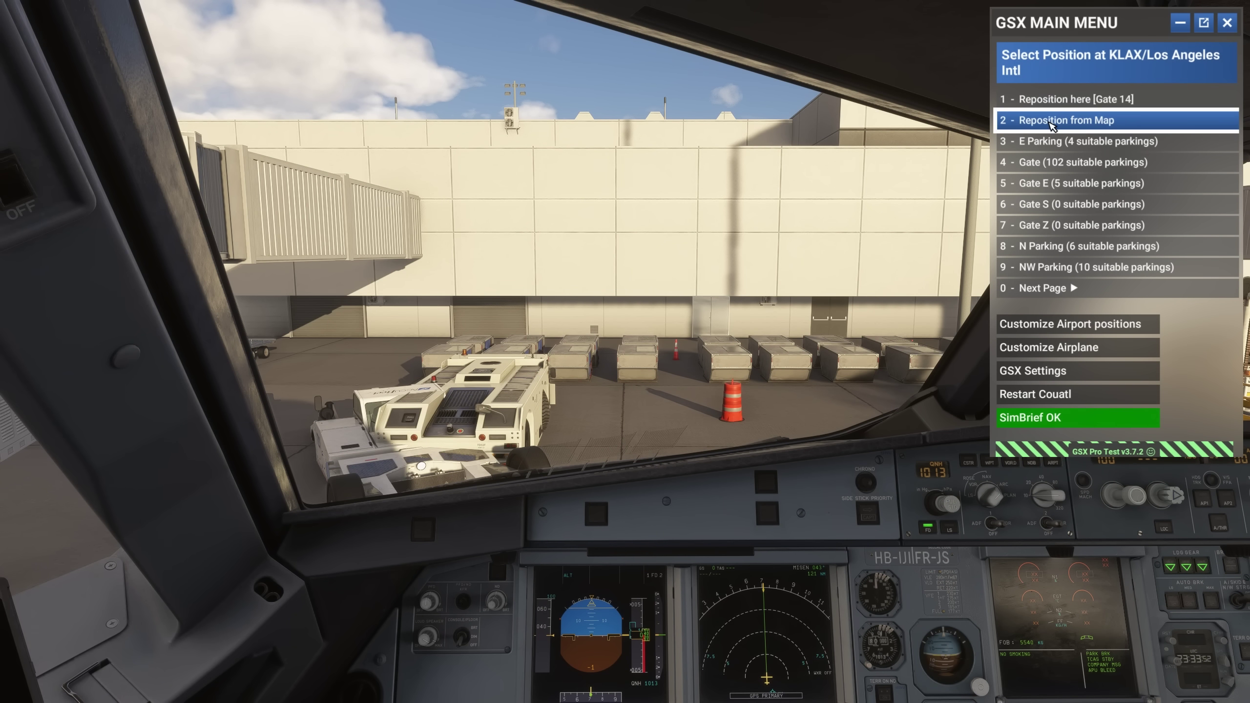
pyautogui.click(1050, 122)
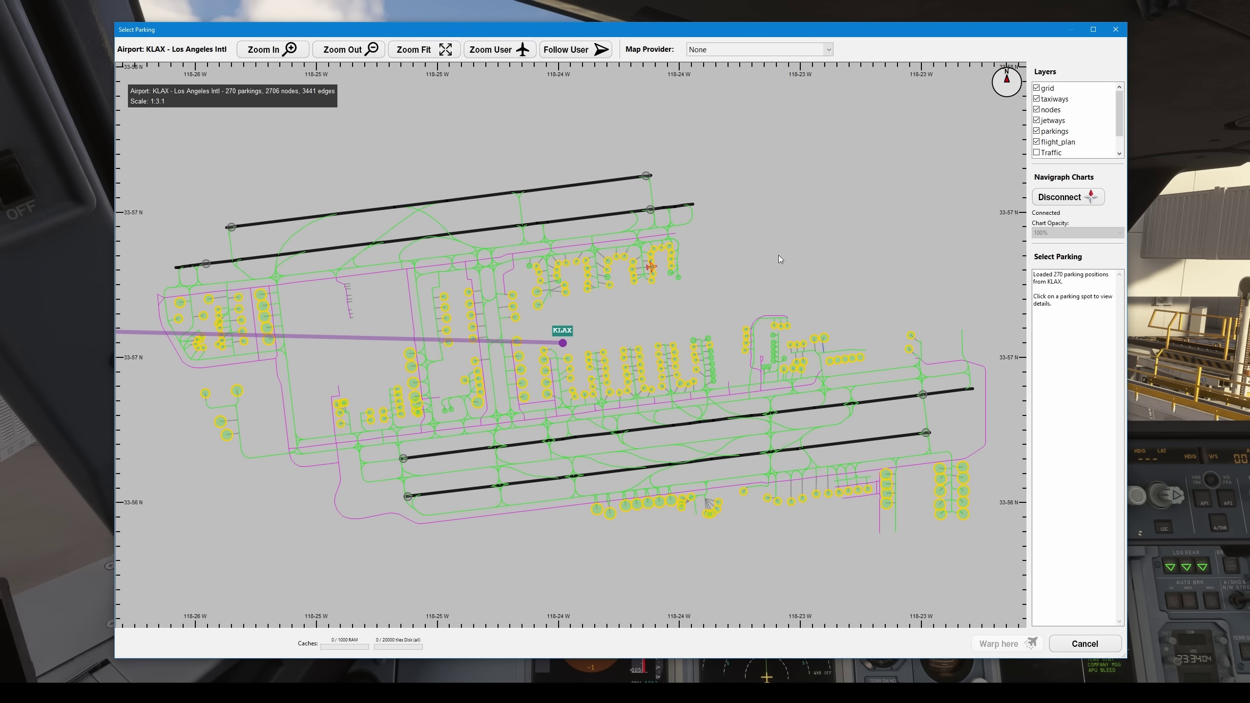
# - Examine the layout of parking positions, taxiways and runways across the KLAX map
pyautogui.scroll(5, 559, 306)
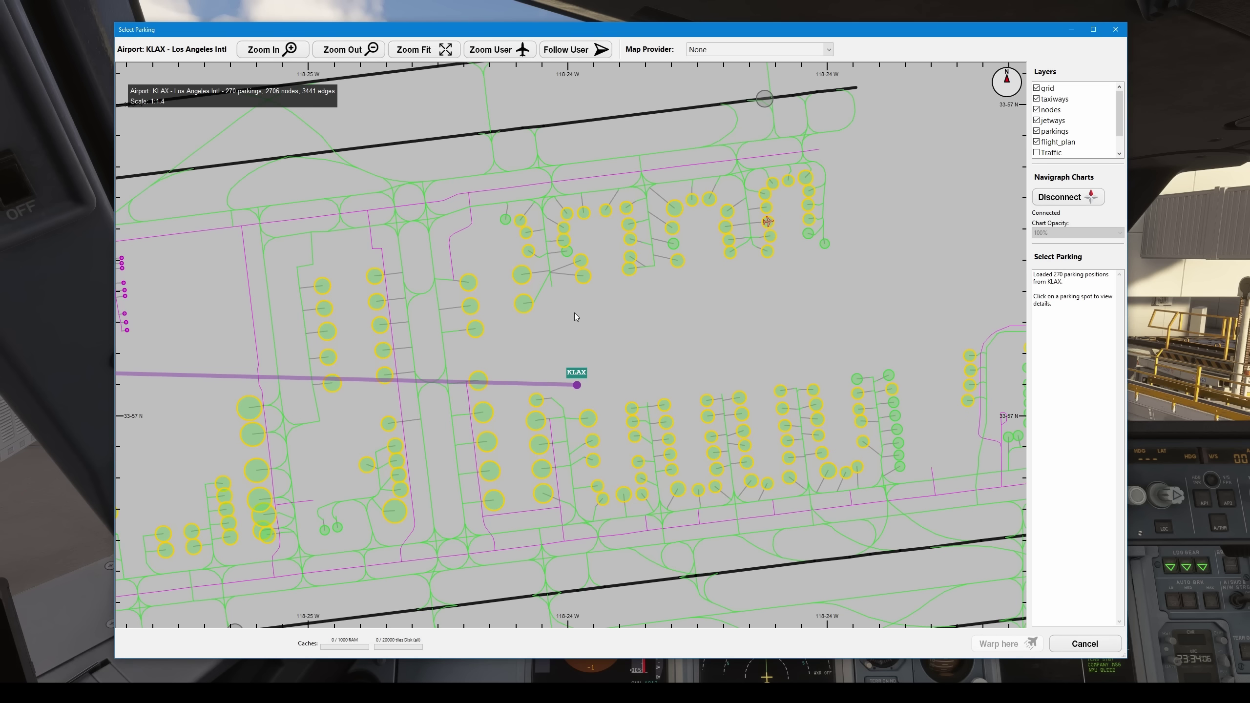
pyautogui.moveTo(574, 345); pyautogui.dragTo(883, 308)
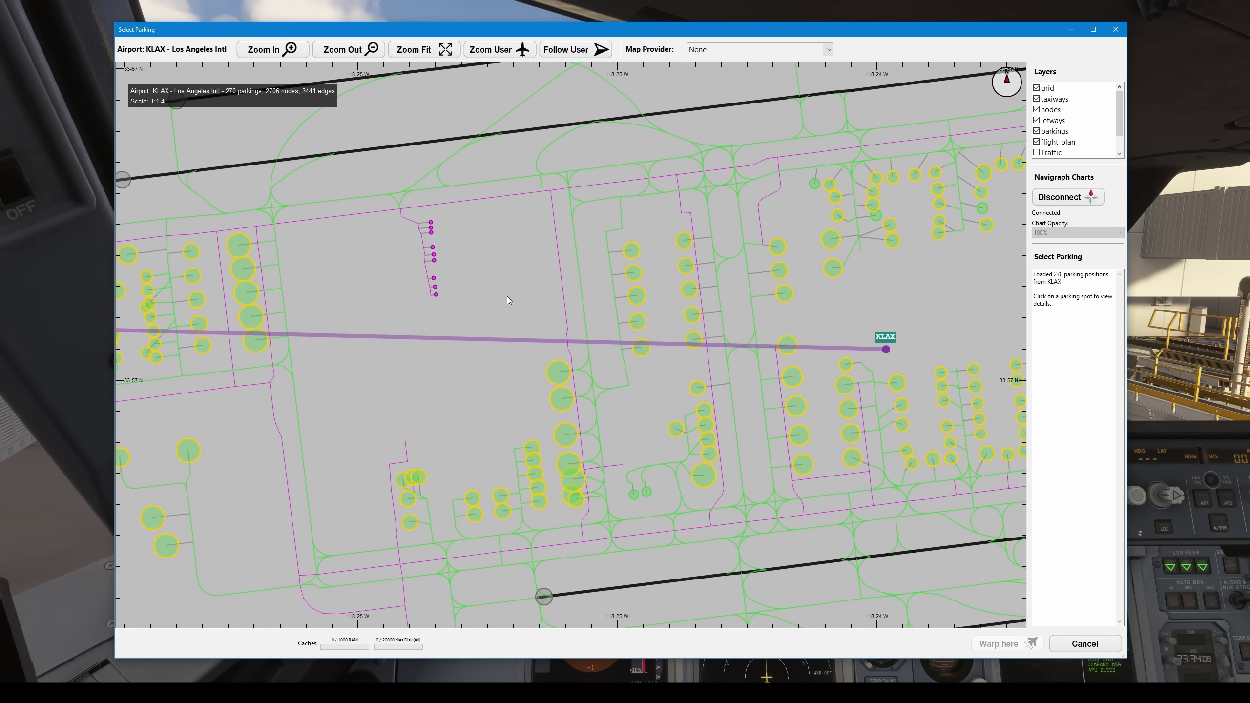
pyautogui.moveTo(548, 302)
pyautogui.mouseDown()
pyautogui.moveTo(655, 322)
pyautogui.moveTo(828, 324)
pyautogui.moveTo(748, 320)
pyautogui.mouseUp()
pyautogui.moveTo(889, 368); pyautogui.dragTo(614, 337)
pyautogui.moveTo(912, 273); pyautogui.dragTo(665, 292)
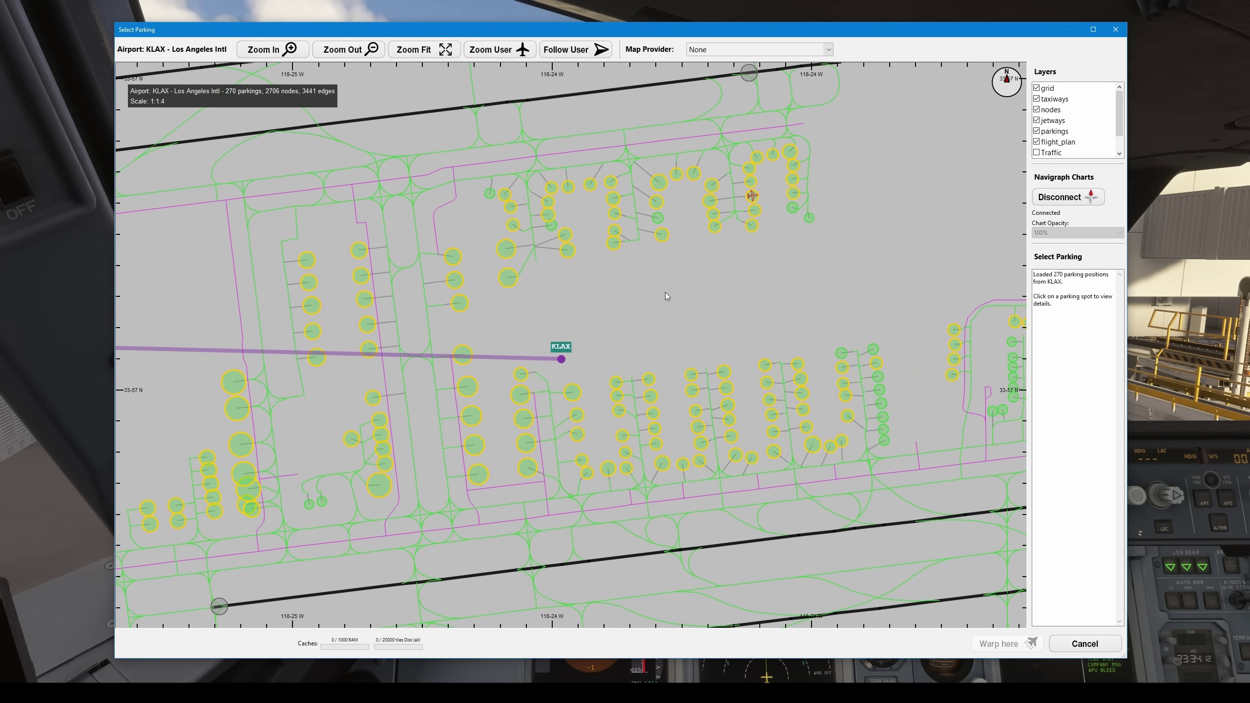
pyautogui.scroll(-2, 761, 303)
pyautogui.scroll(-4, 771, 308)
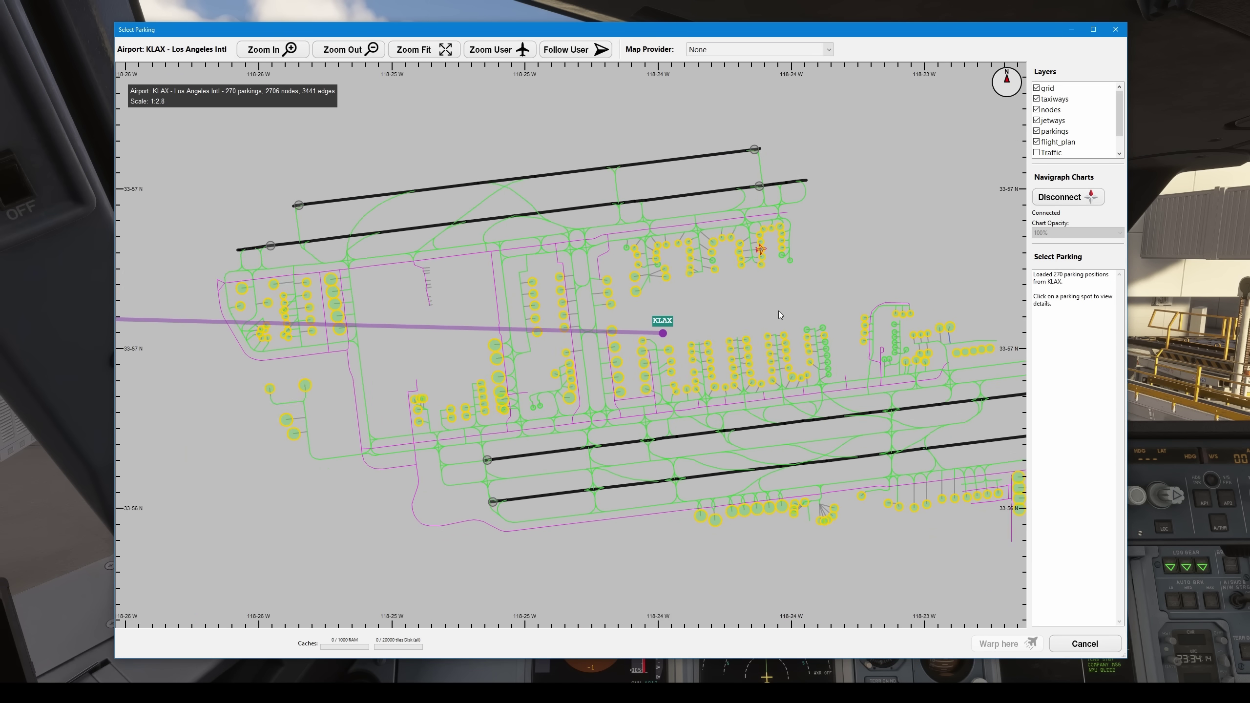
pyautogui.moveTo(737, 294); pyautogui.dragTo(701, 291)
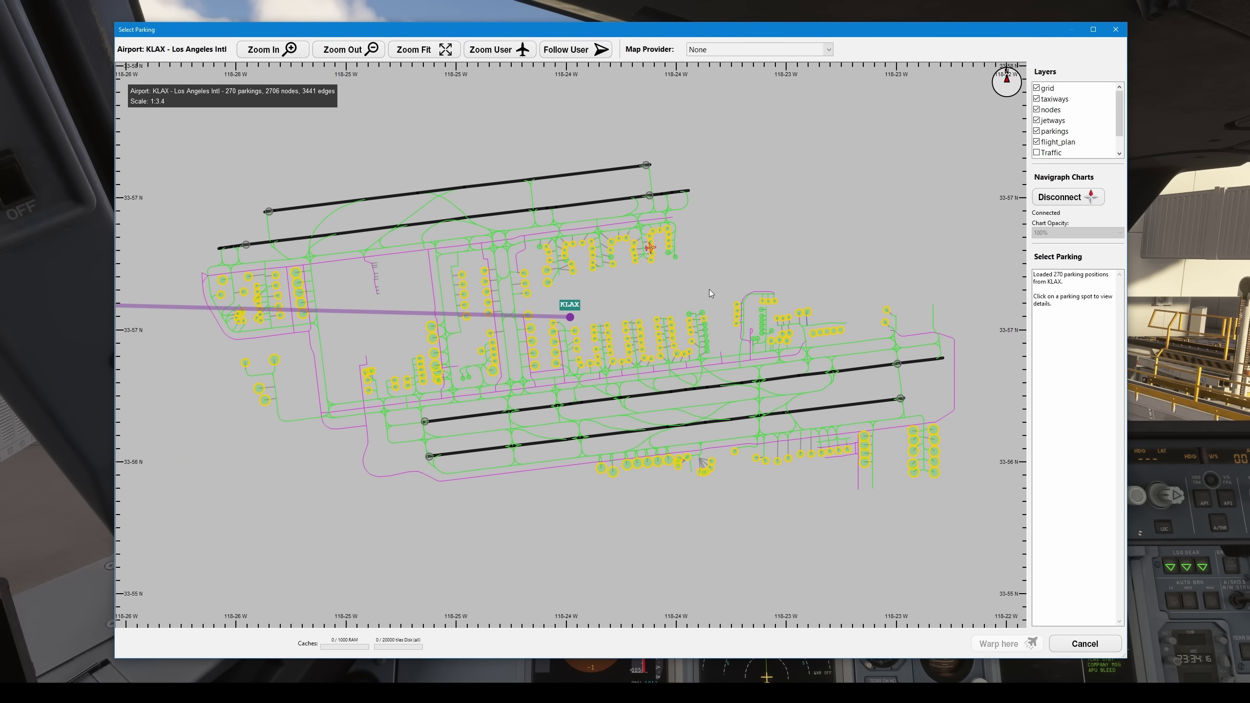
pyautogui.scroll(4, 709, 289)
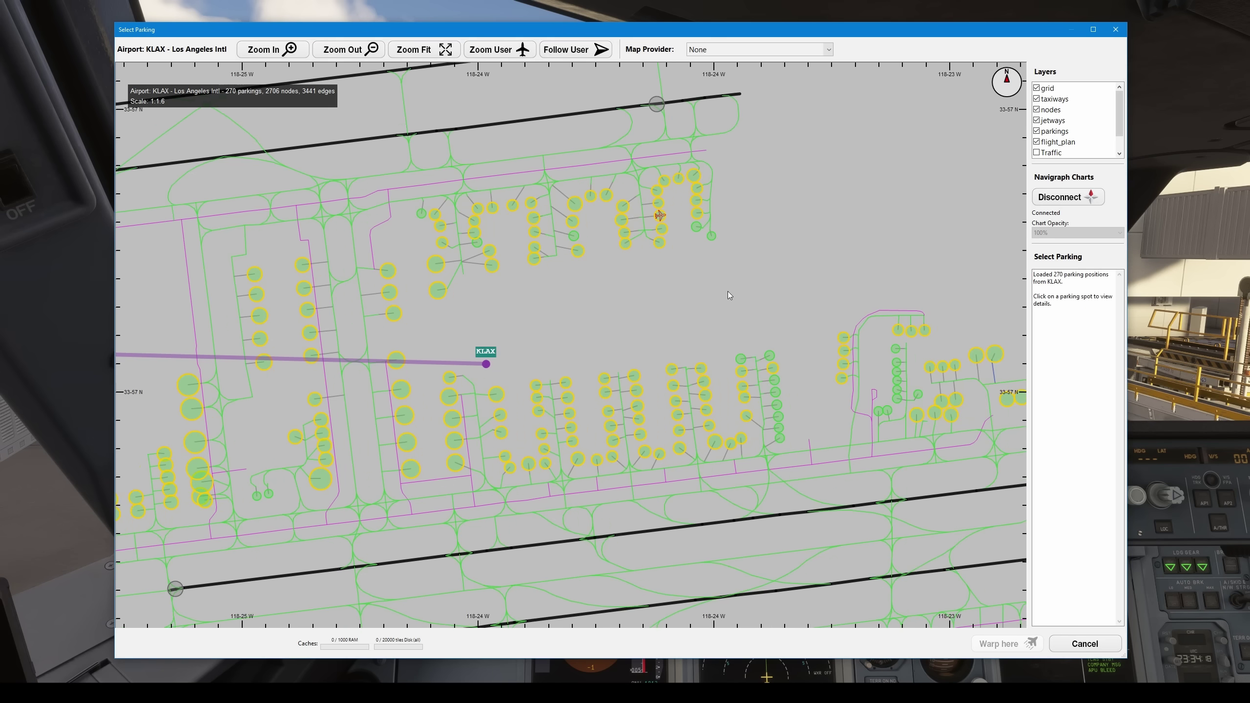
pyautogui.moveTo(729, 294); pyautogui.dragTo(852, 303)
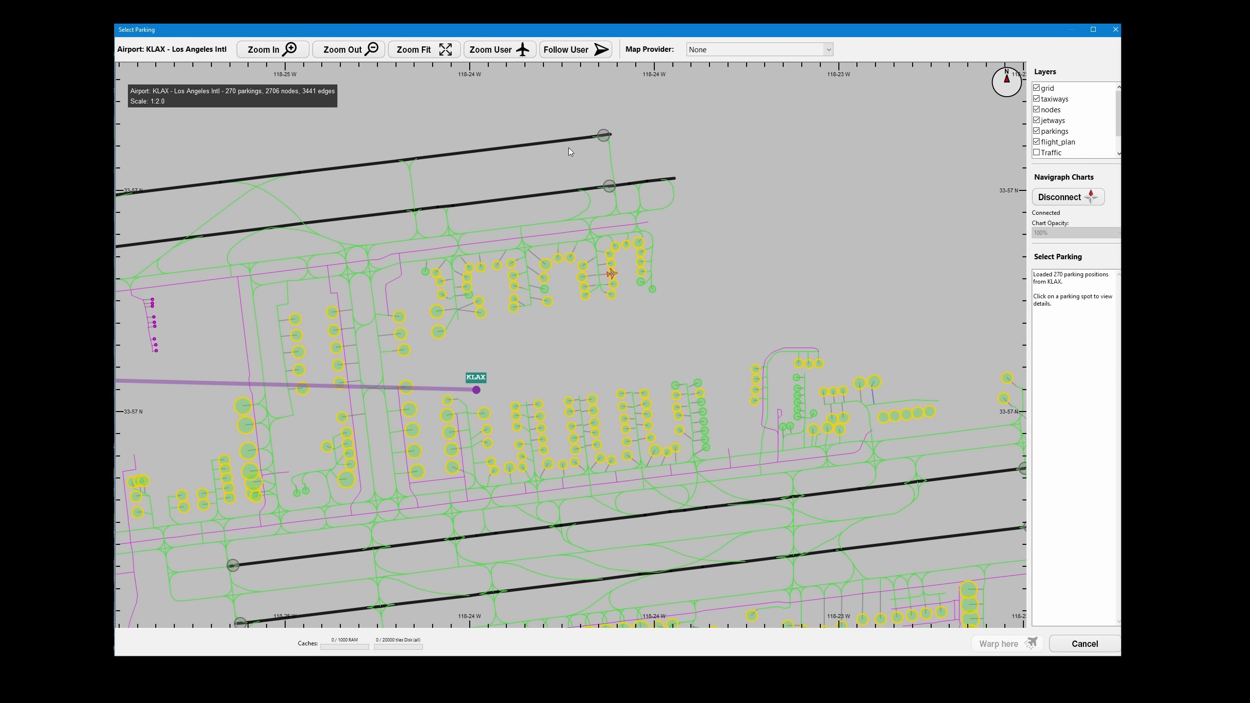
# - Focus the map on the aircraft, select its parking position Gate 14 and clear the selection
pyautogui.click(485, 53)
pyautogui.scroll(5, 566, 345)
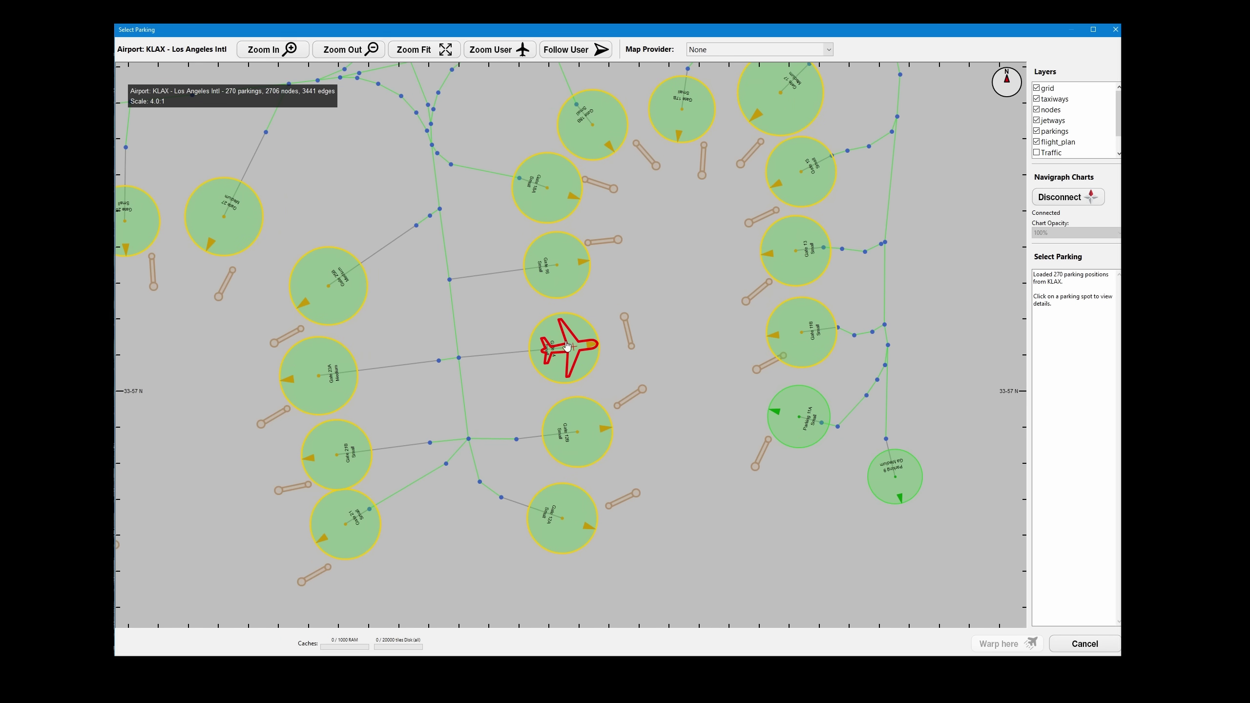
pyautogui.scroll(-3, 567, 347)
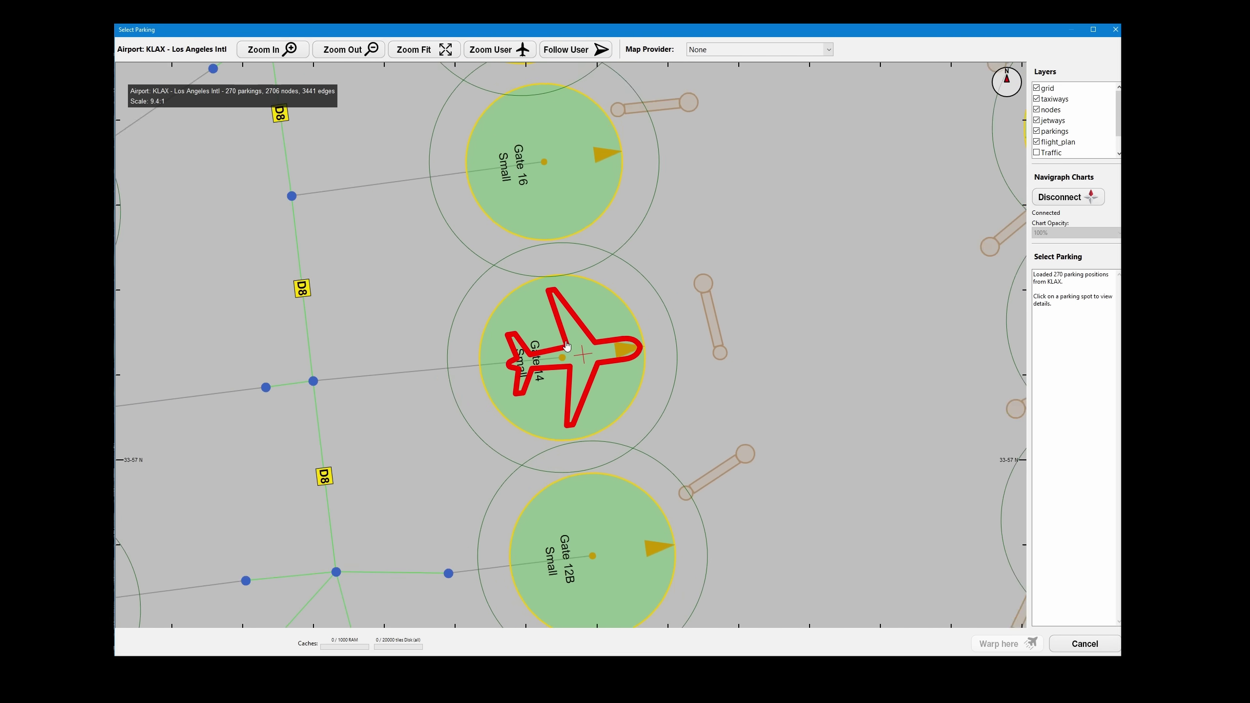
pyautogui.click(598, 370)
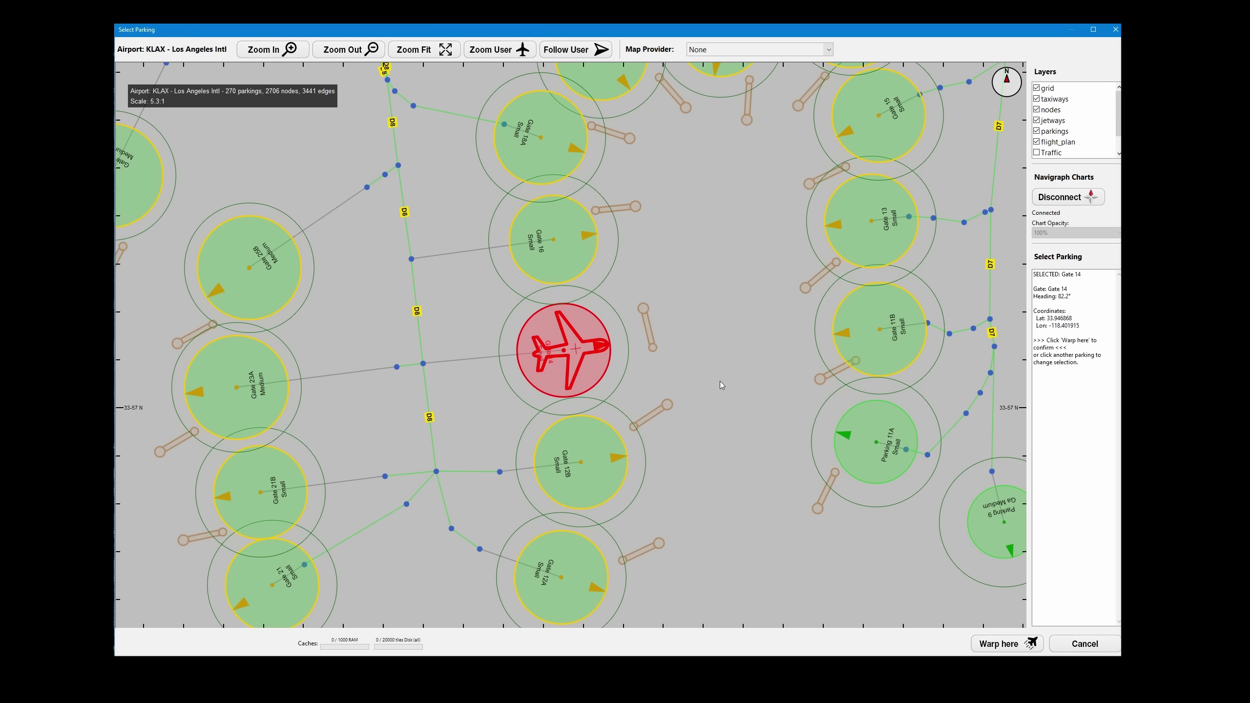
pyautogui.click(643, 413)
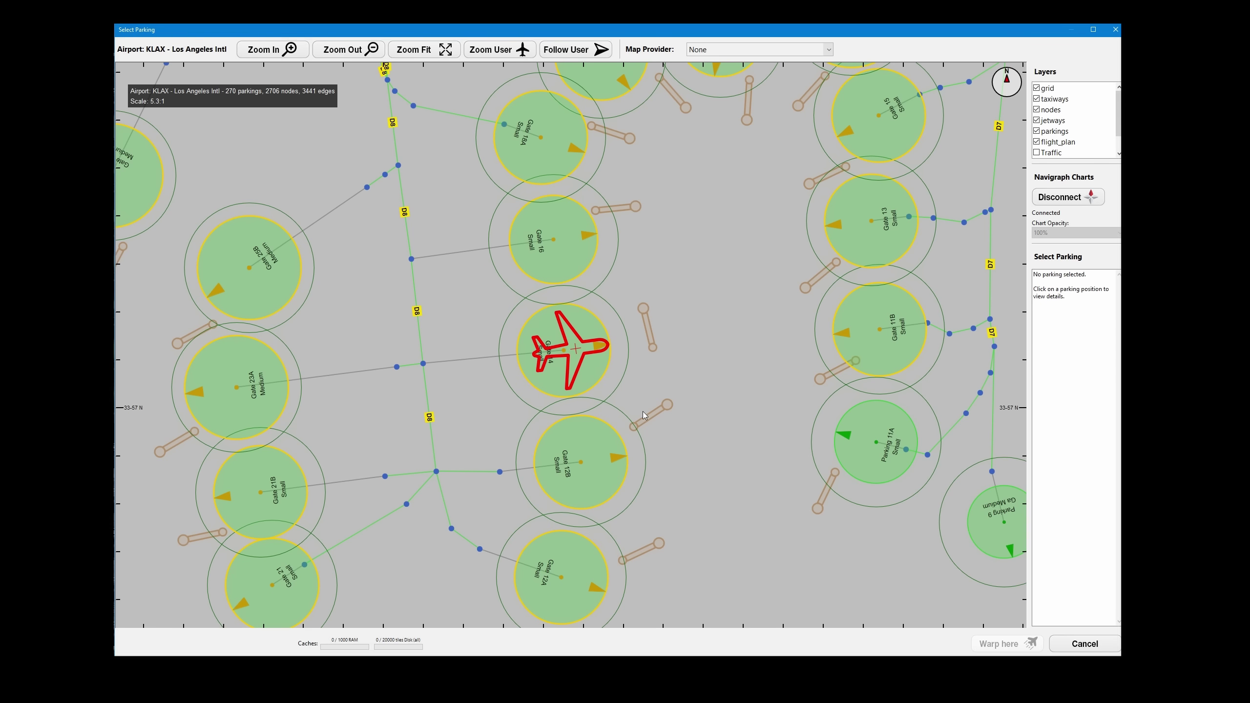
# - Set the map provider to OpenStreetMap and inspect the full flight plan route and the gates around the aircraft
pyautogui.click(415, 51)
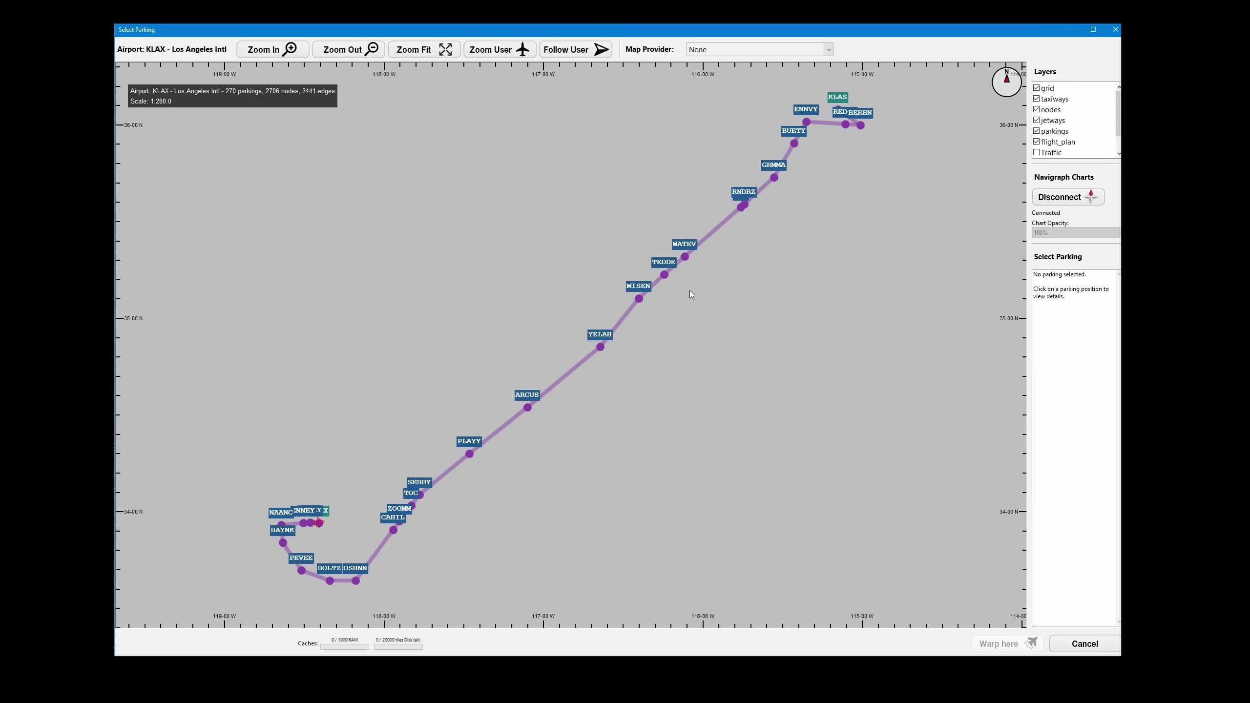
pyautogui.click(725, 53)
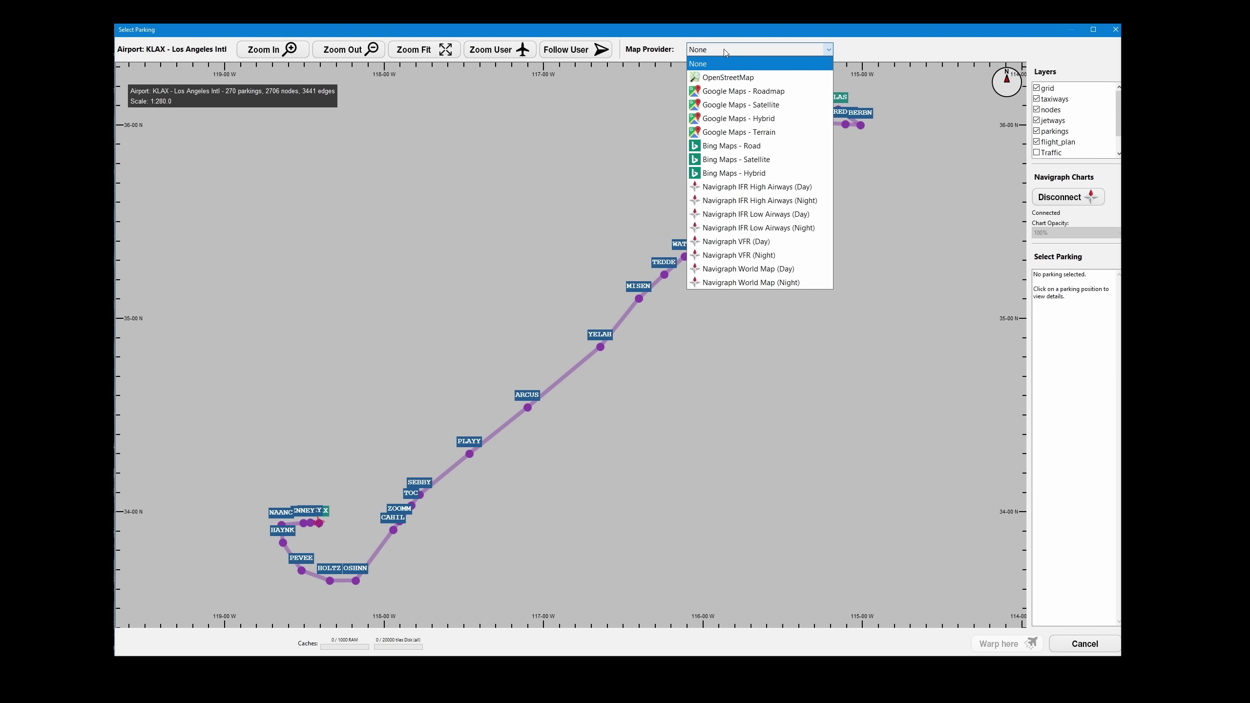
pyautogui.click(723, 76)
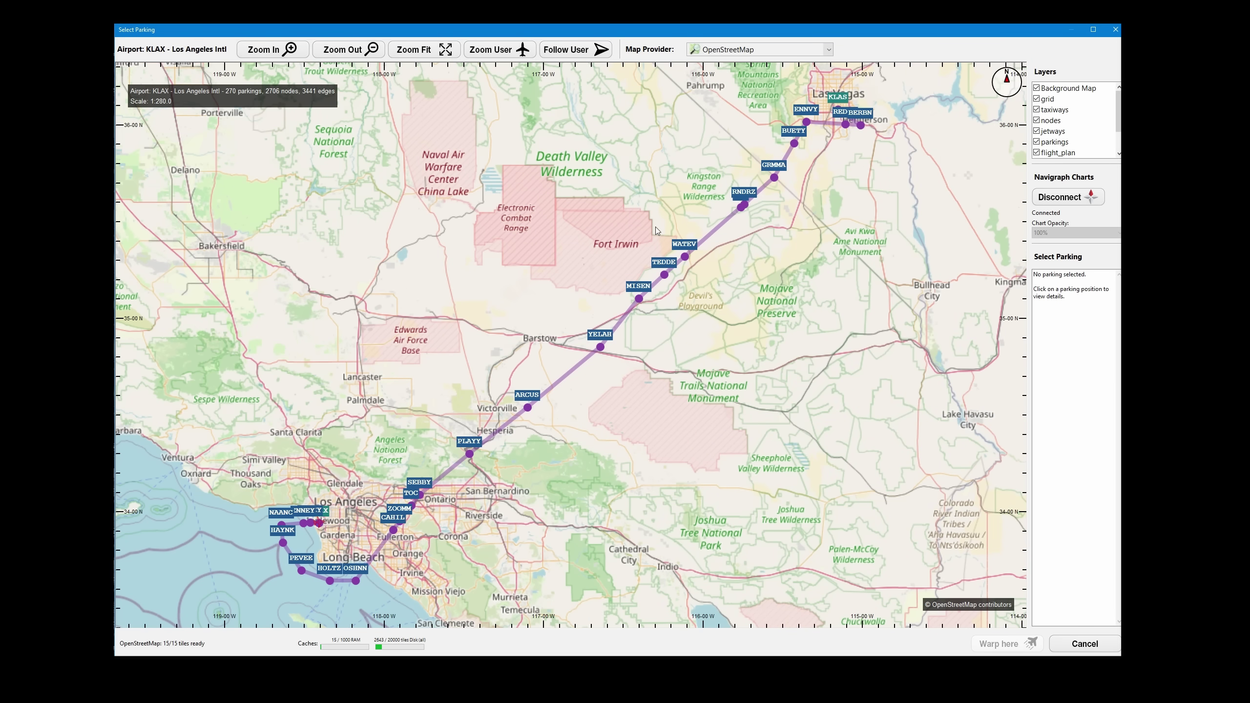
pyautogui.click(492, 49)
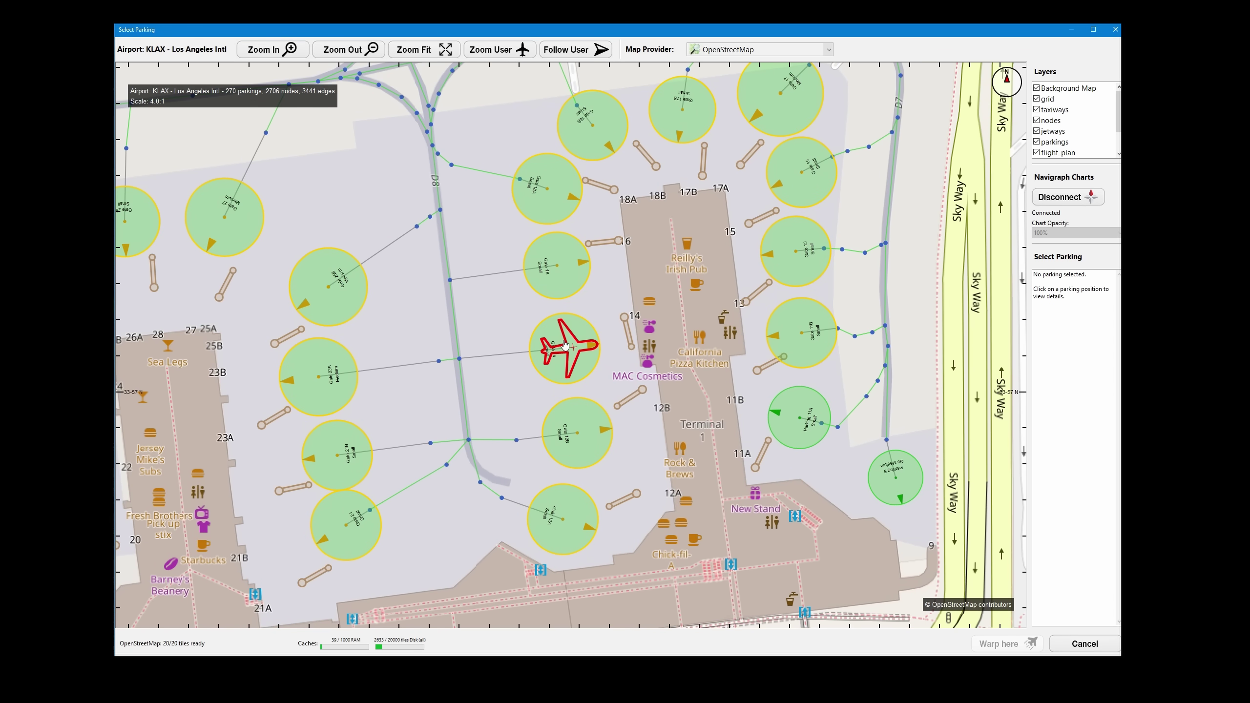
pyautogui.scroll(2, 640, 360)
pyautogui.scroll(1, 706, 365)
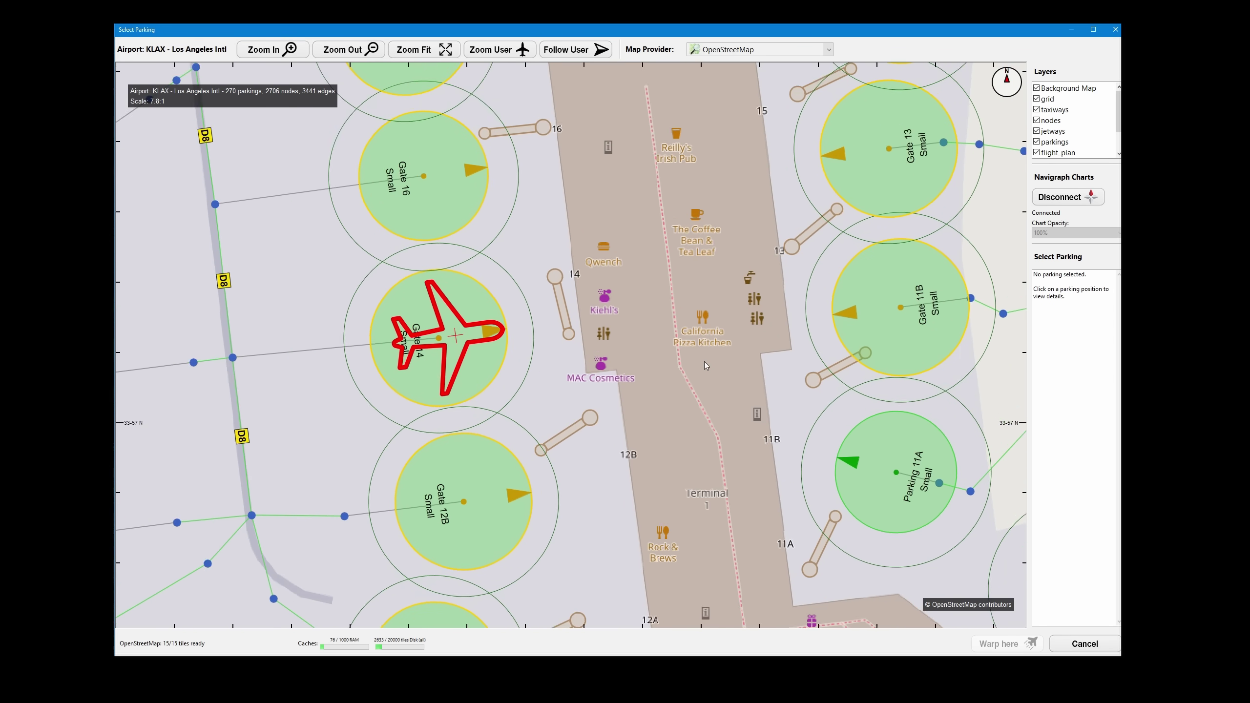
pyautogui.scroll(-3, 704, 363)
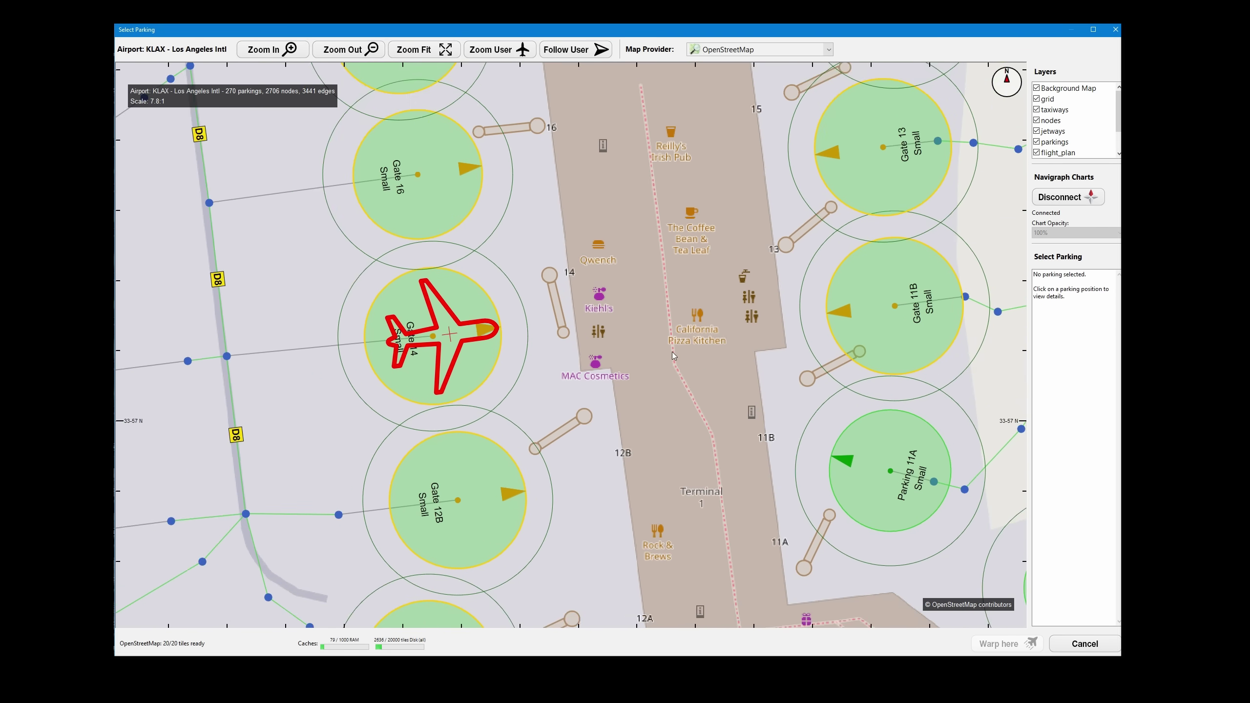
pyautogui.scroll(-1, 592, 332)
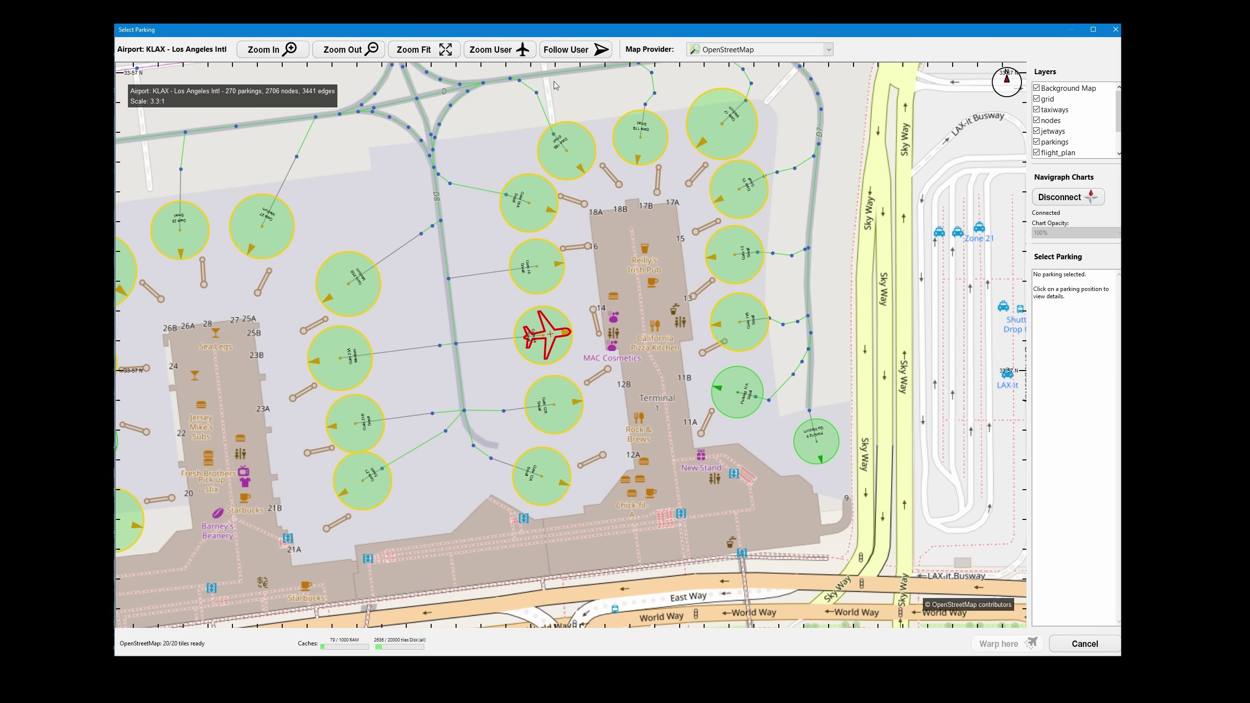
# - Switch the map provider to Google Maps - Hybrid and inspect the gates and terminals around the aircraft
pyautogui.click(724, 50)
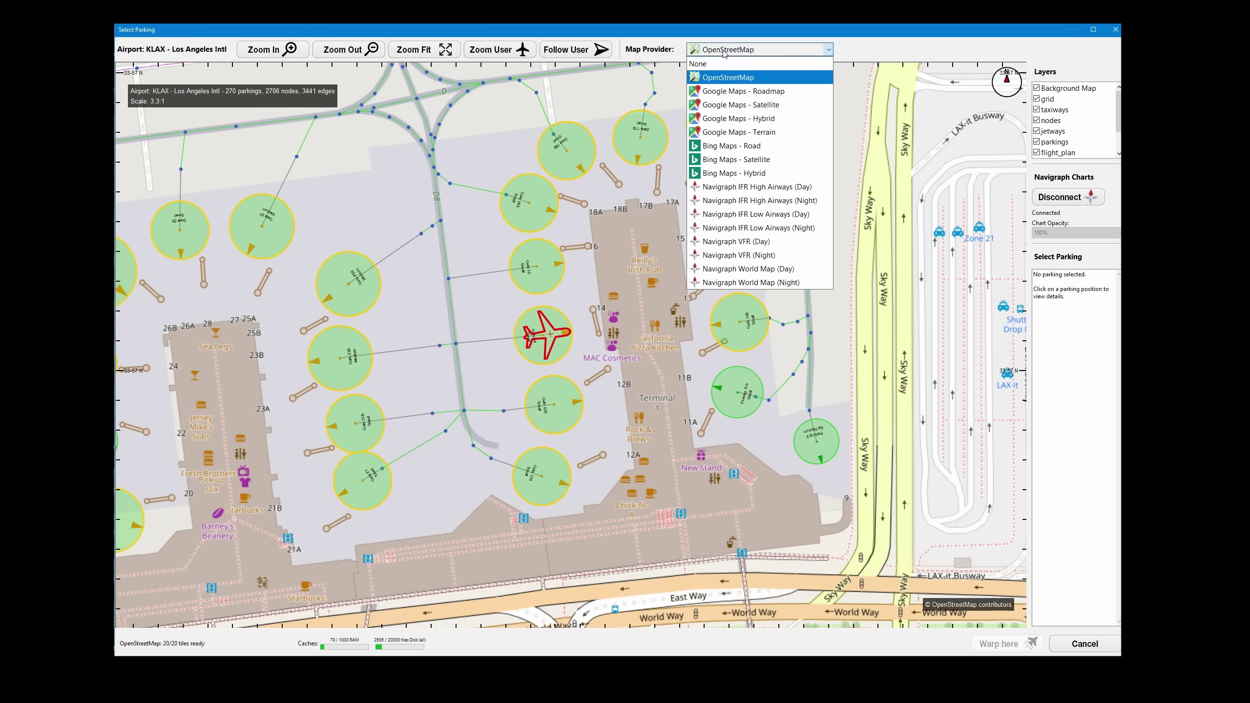
pyautogui.click(744, 121)
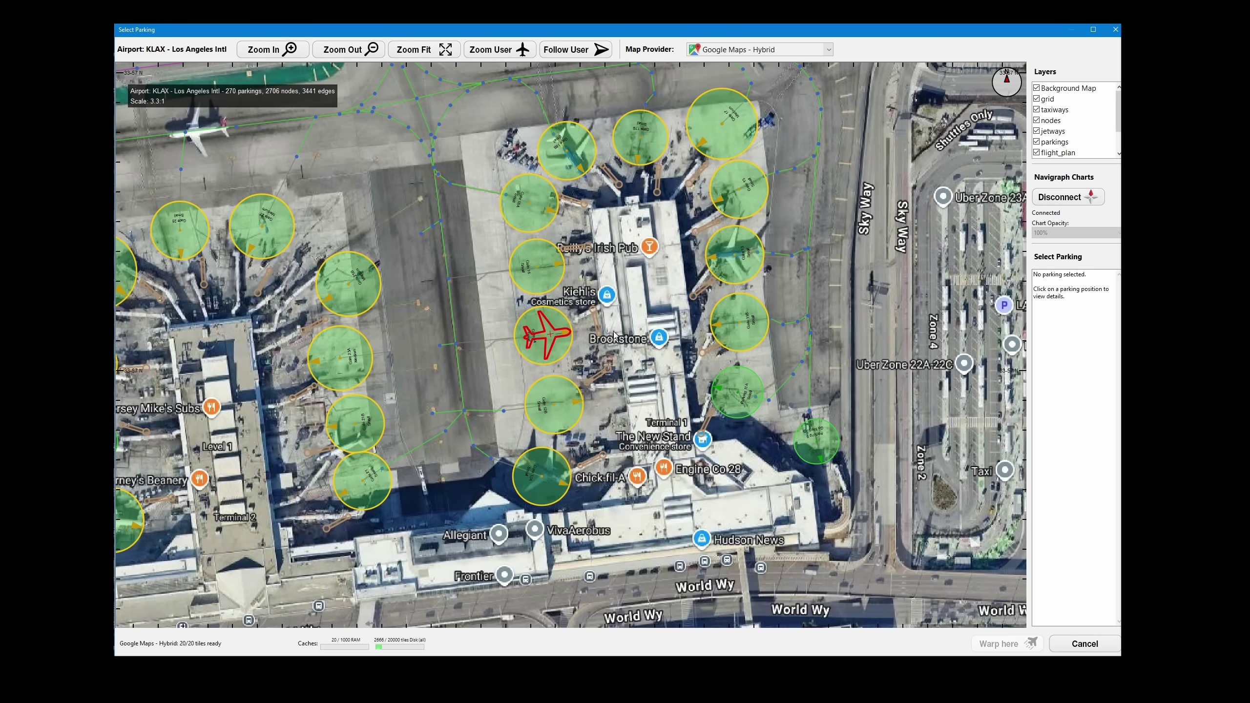
pyautogui.scroll(2, 505, 303)
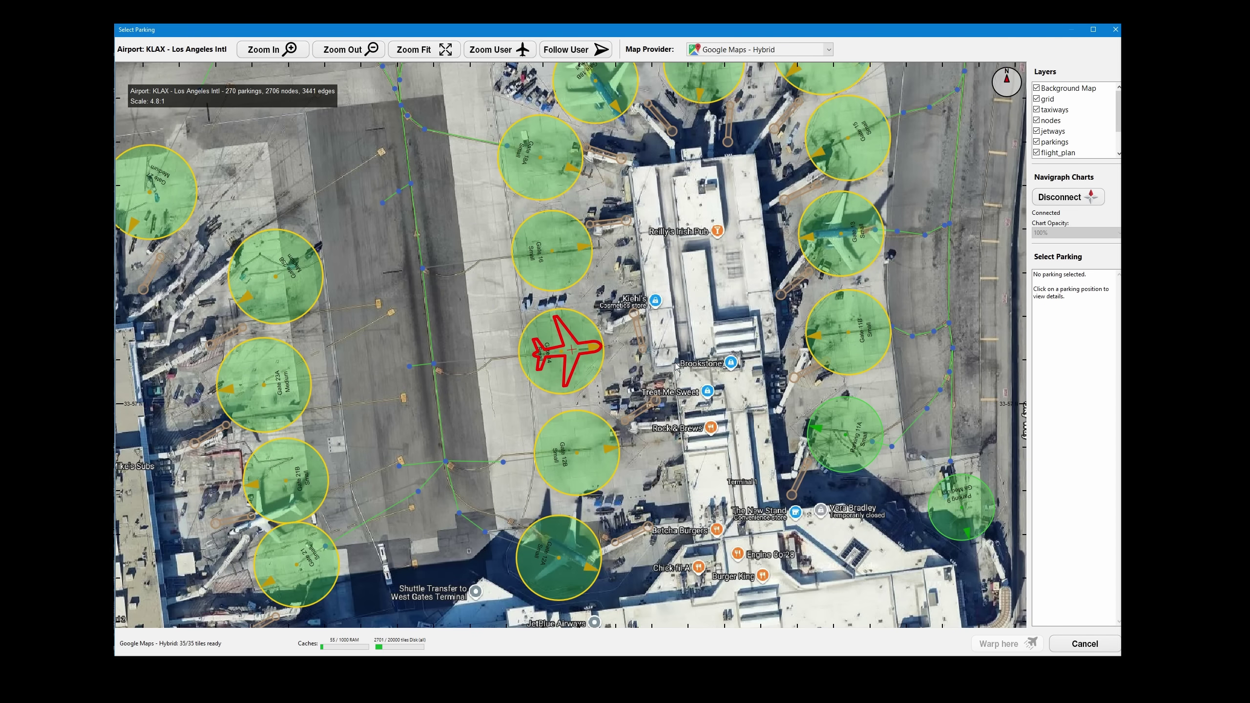
pyautogui.scroll(2, 676, 365)
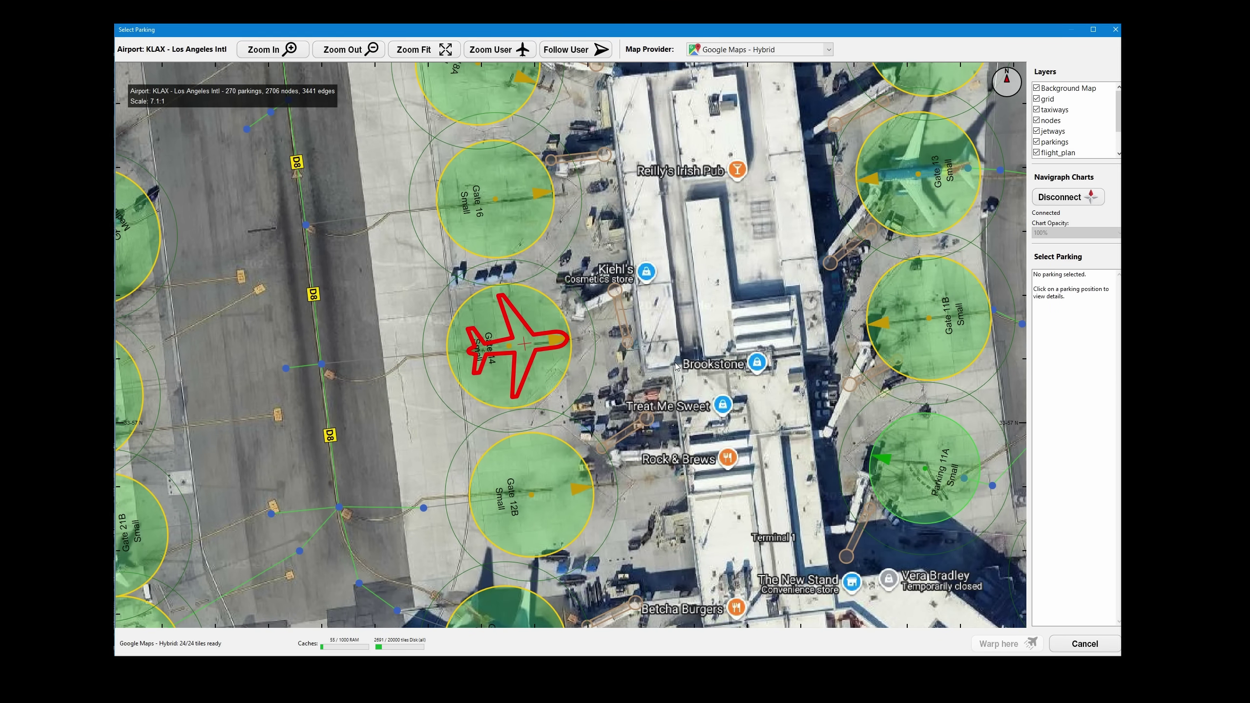
pyautogui.scroll(-2, 676, 366)
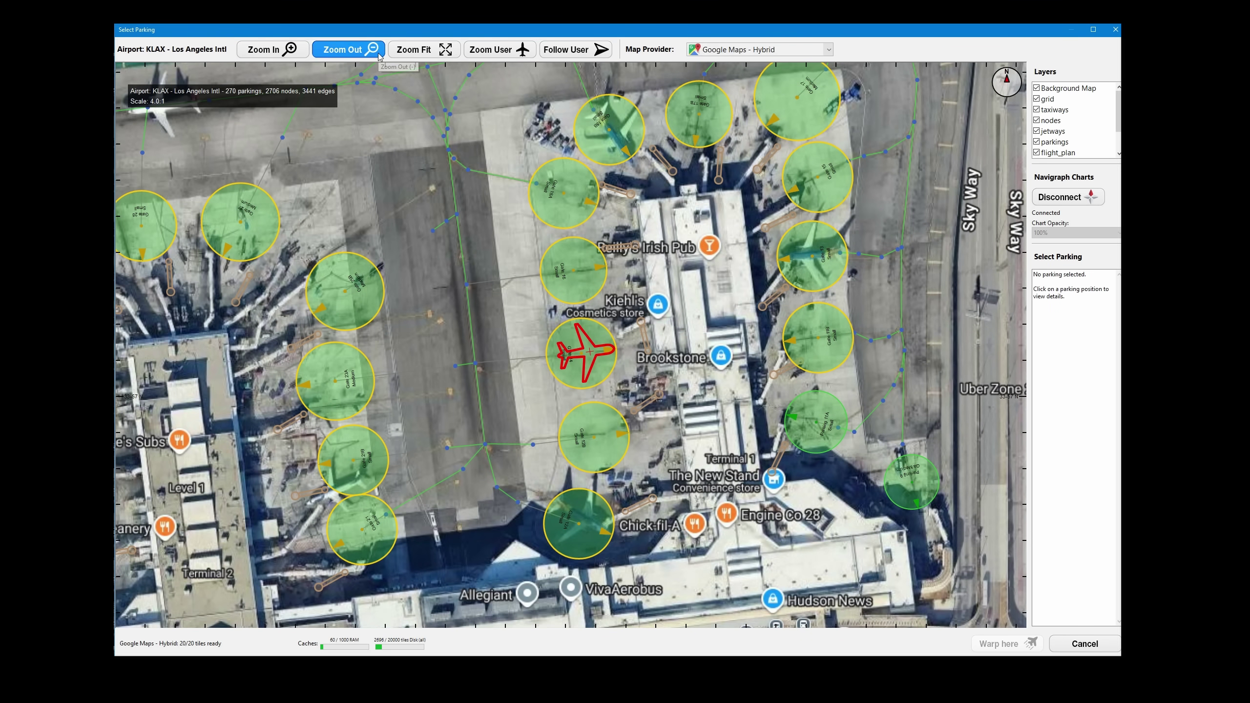
pyautogui.scroll(-3, 663, 270)
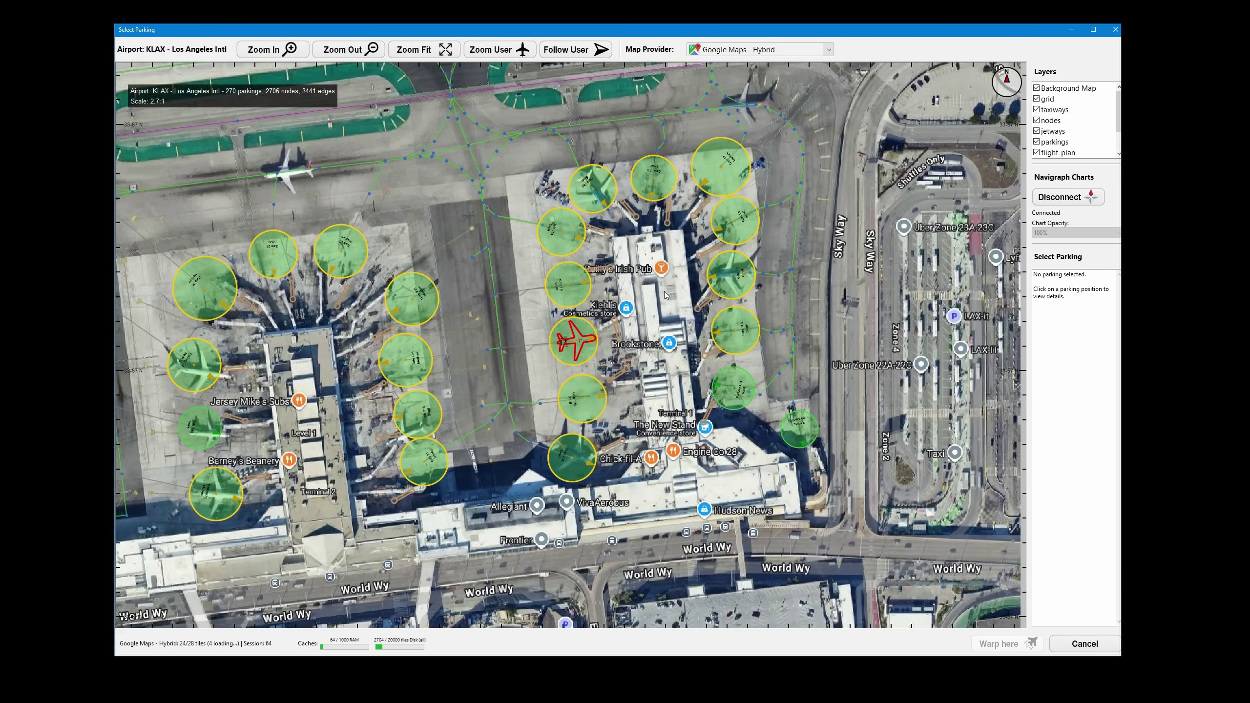
pyautogui.scroll(-2, 679, 322)
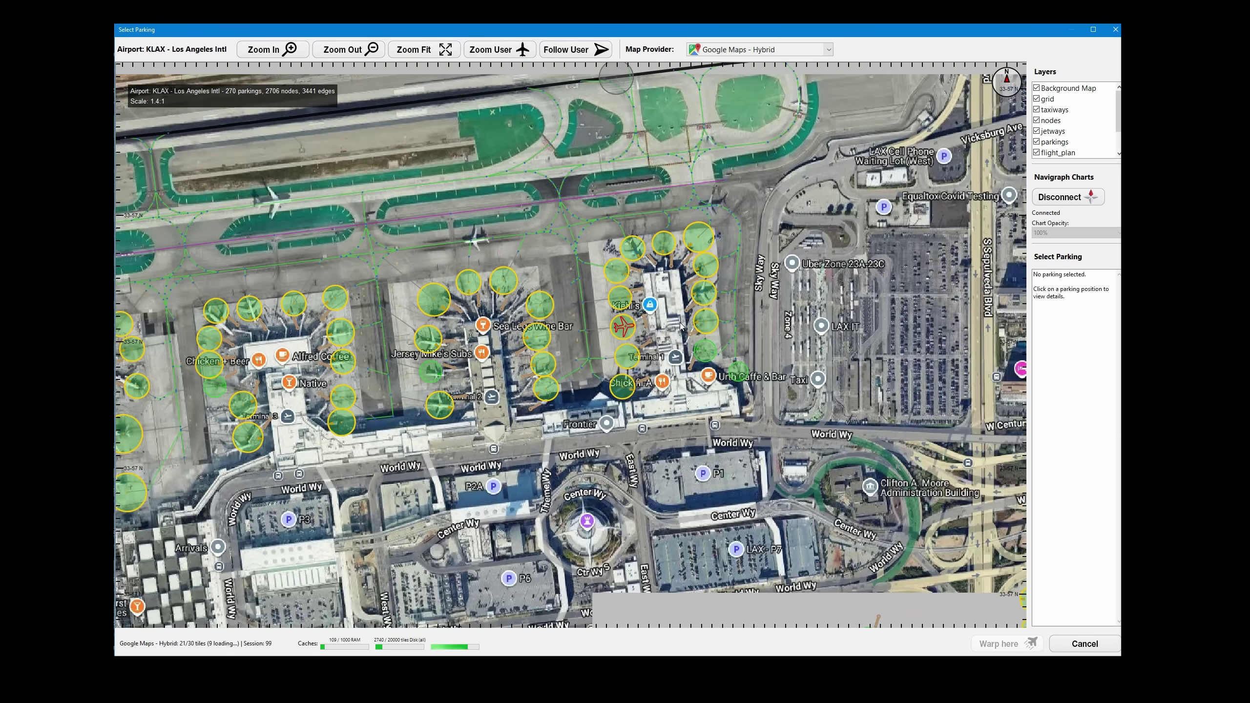
pyautogui.scroll(4, 679, 321)
# - Set the map provider to Navigraph IFR High Airways (Day) and fit the entire flight plan route on the map
pyautogui.click(809, 50)
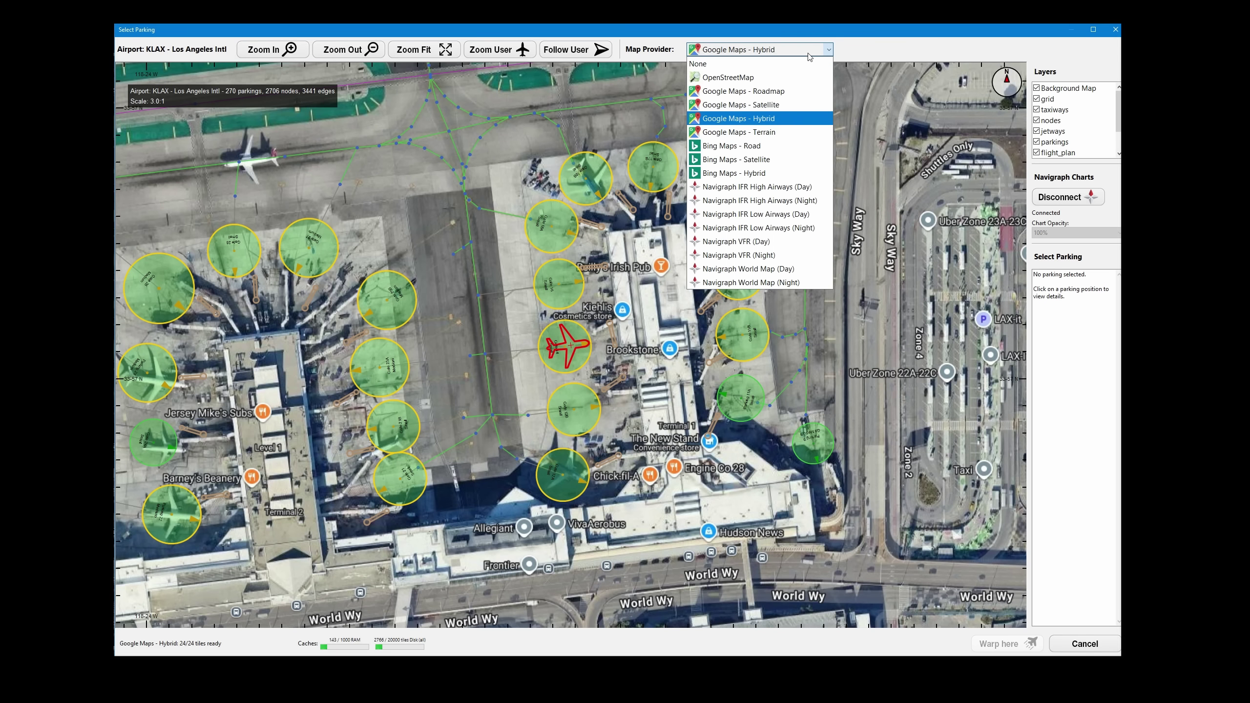
pyautogui.click(787, 191)
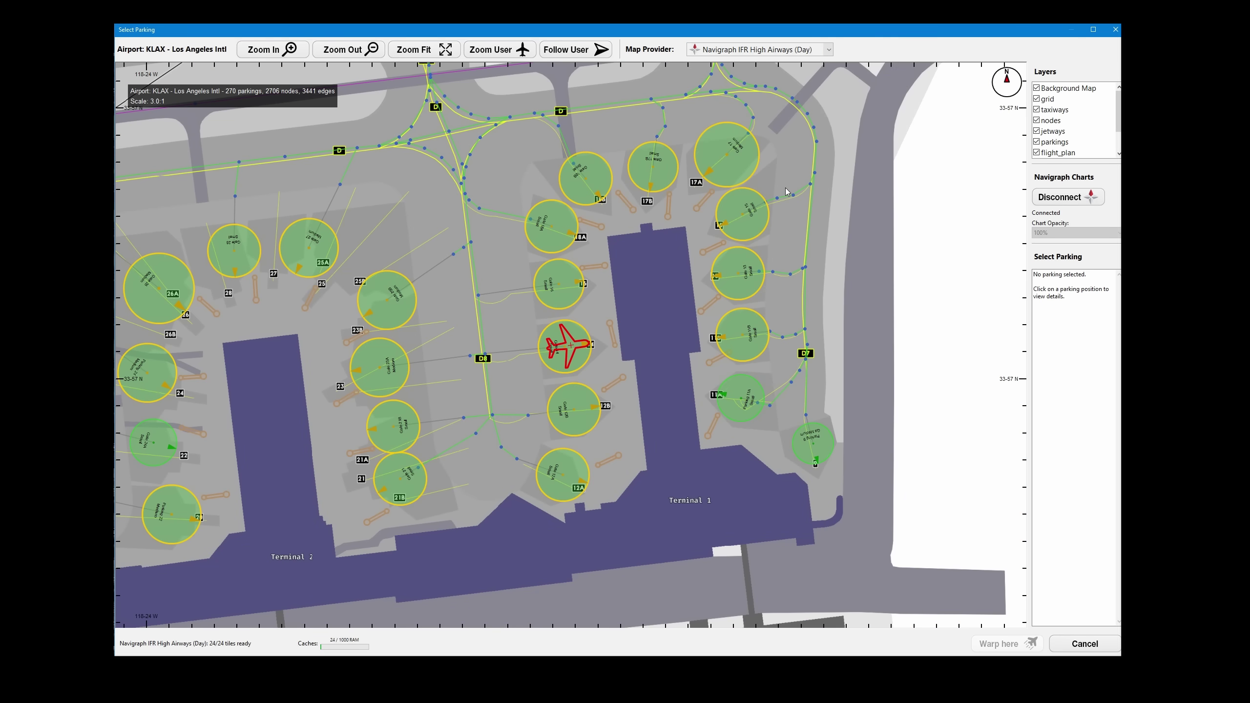
pyautogui.click(422, 49)
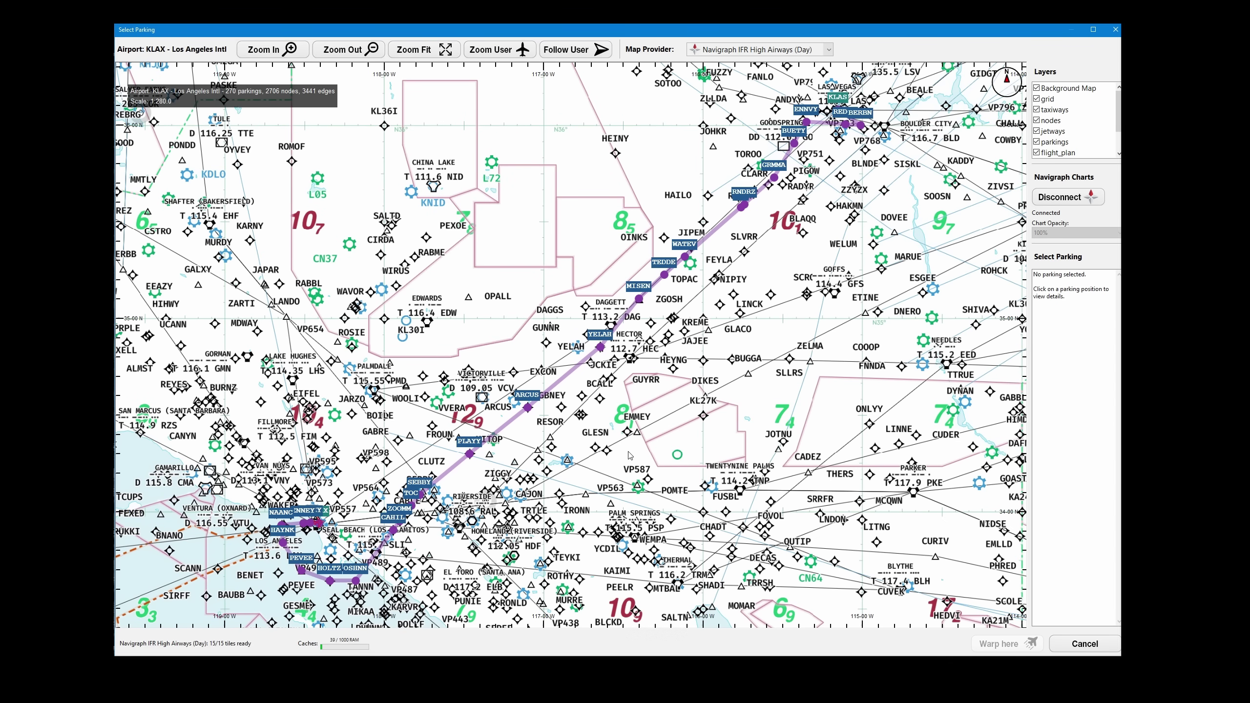
# - Compare the Navigraph IFR Low Airways (Day), VFR (Day) and World Map (Day) backgrounds by selecting each as the map provider
pyautogui.click(760, 50)
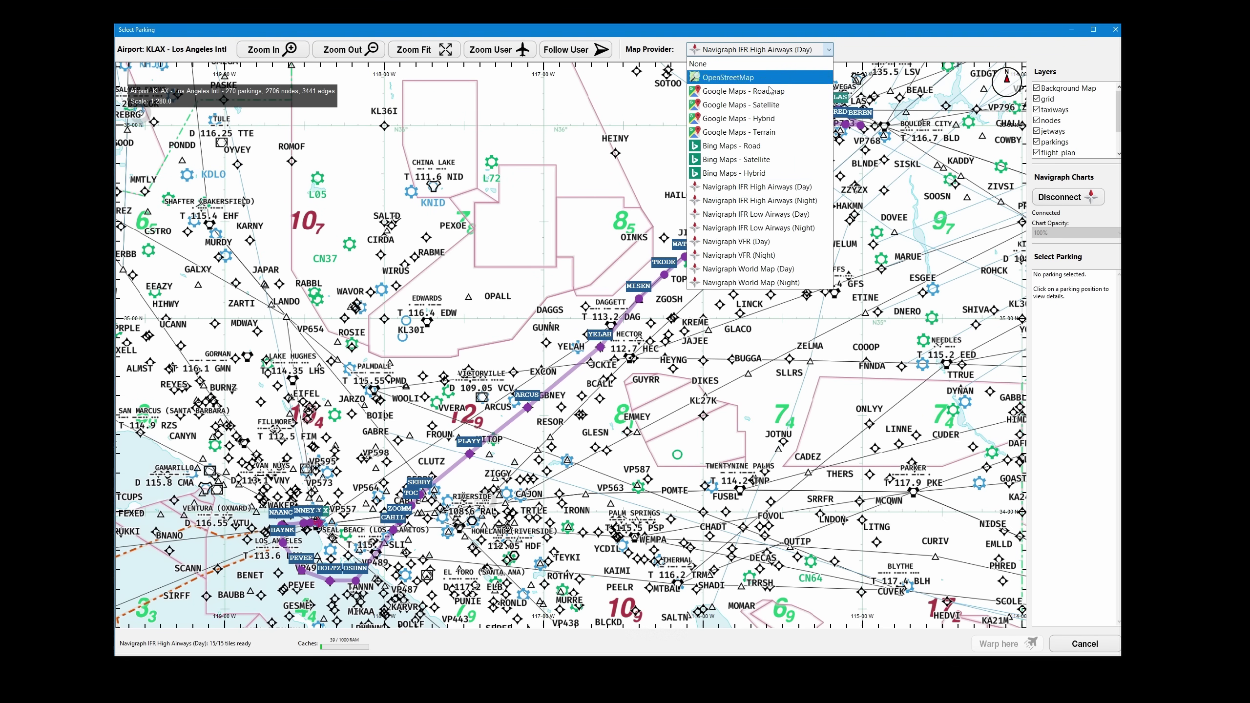
pyautogui.click(786, 221)
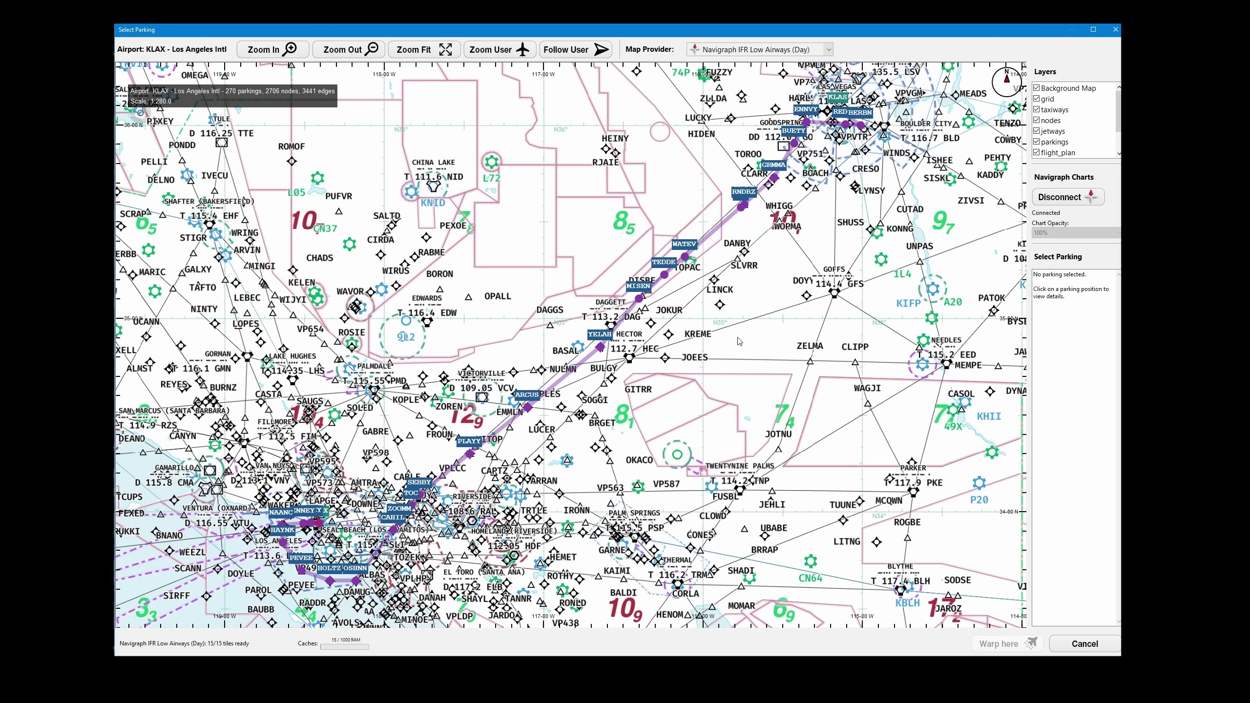
pyautogui.click(760, 49)
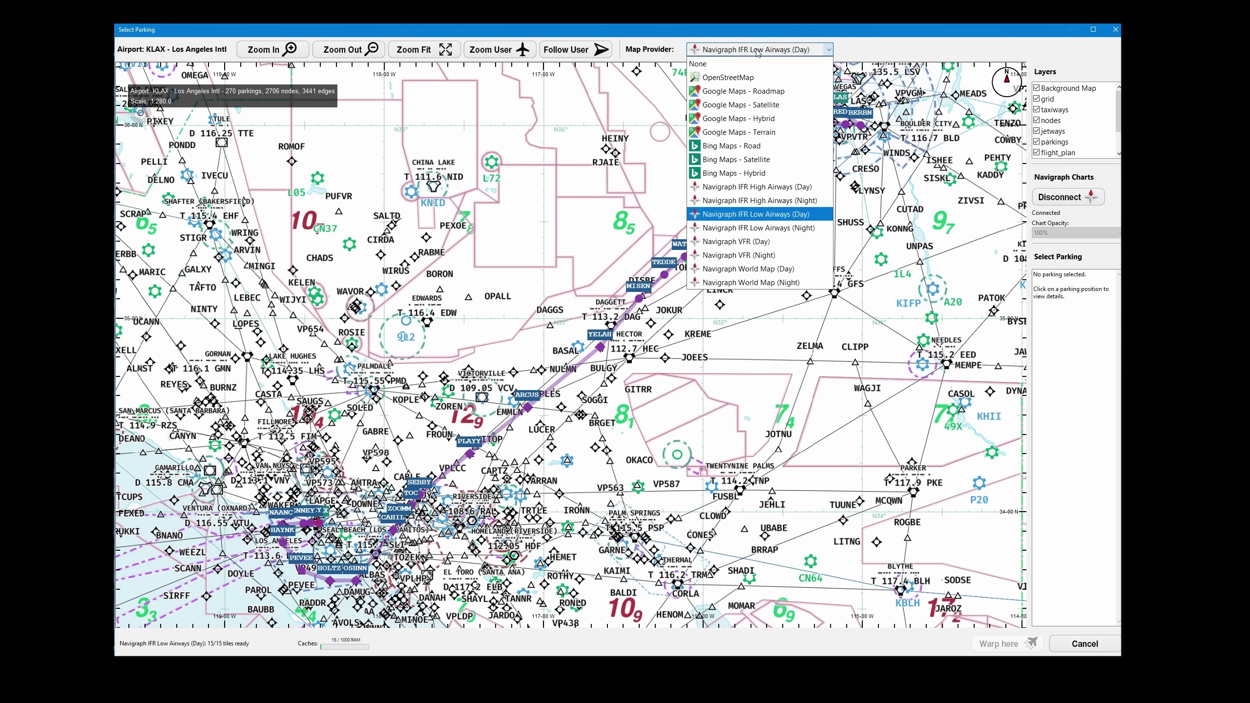
pyautogui.click(774, 243)
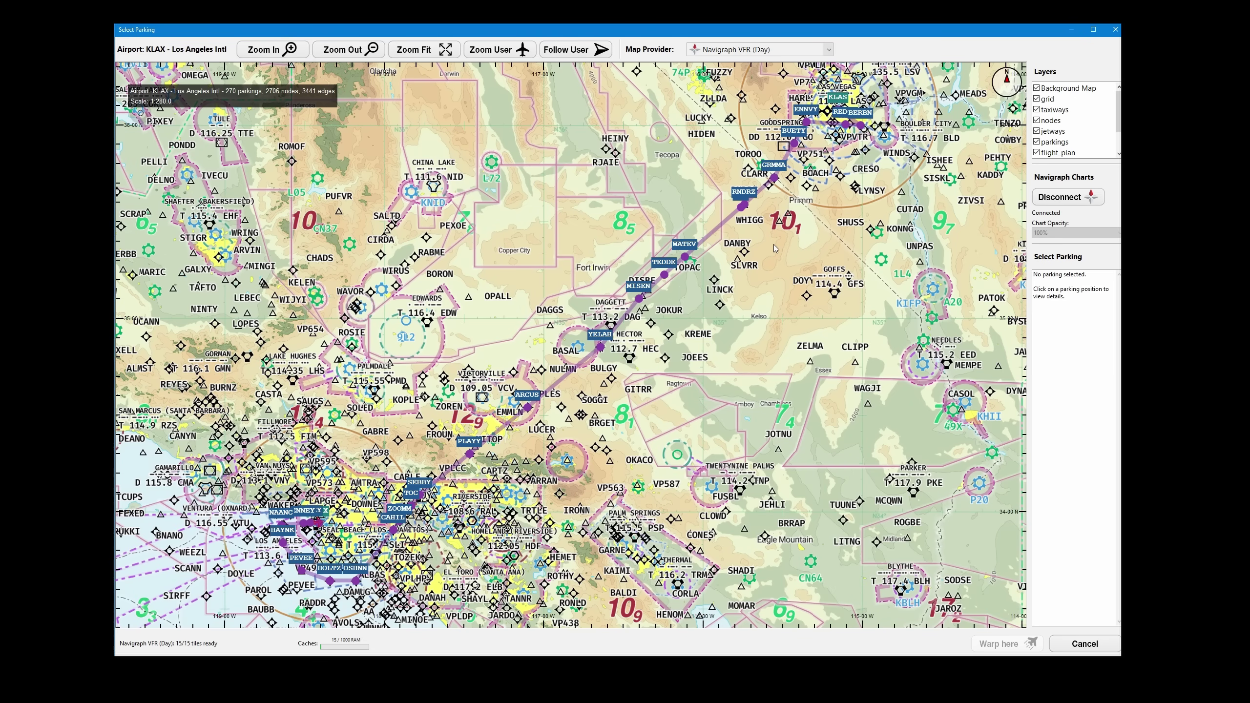
pyautogui.click(728, 50)
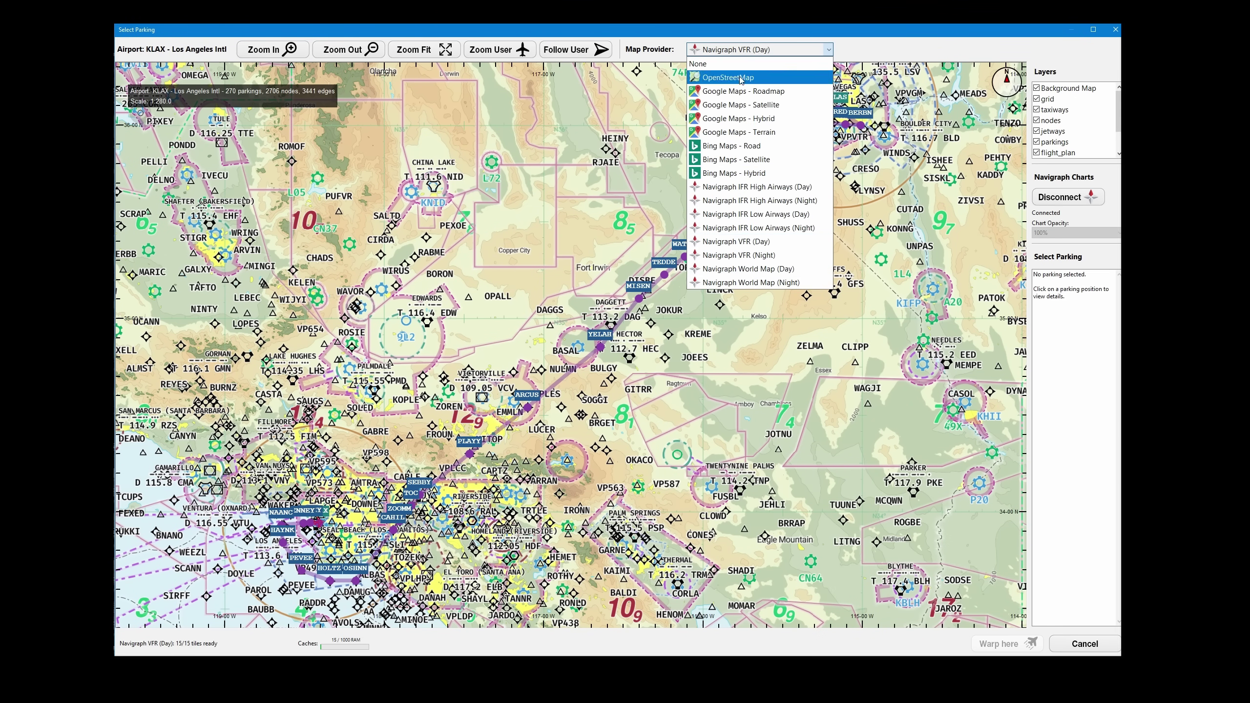
pyautogui.click(773, 270)
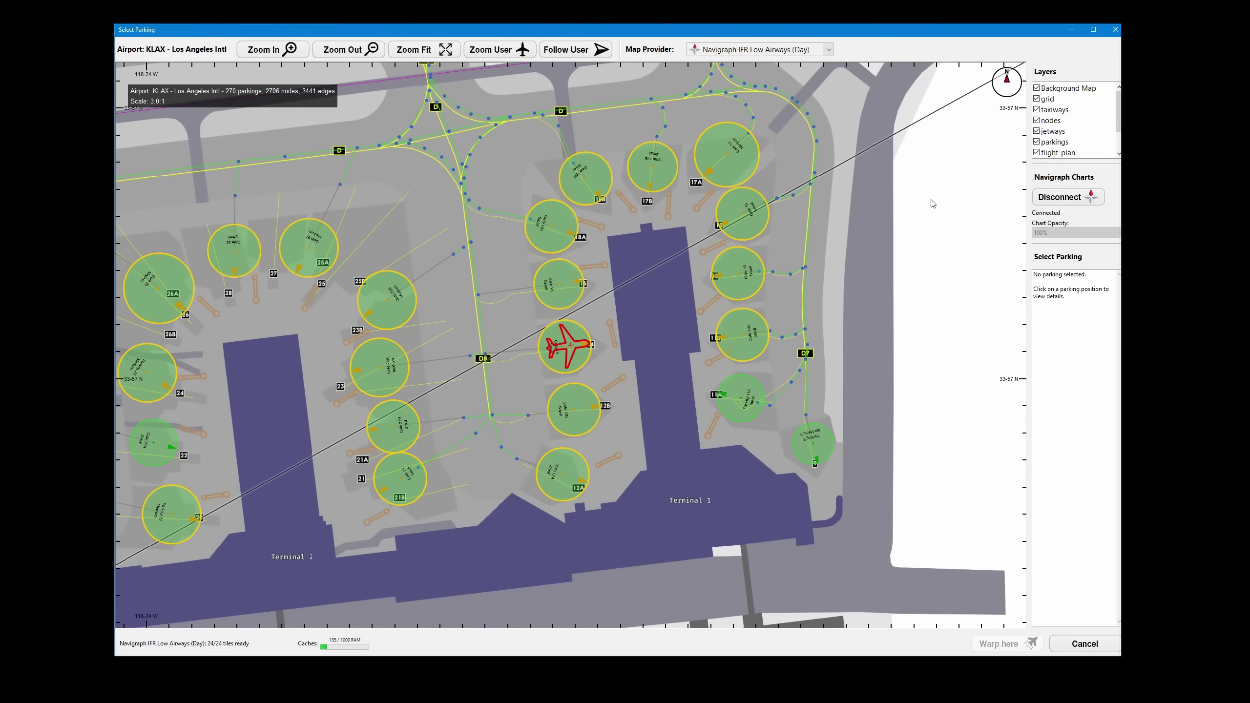
# - Select the parking positions around the Terminal 1 pier one after another, including Gates 16, 18B, 17 and 13, to view their details
pyautogui.click(572, 363)
pyautogui.click(565, 290)
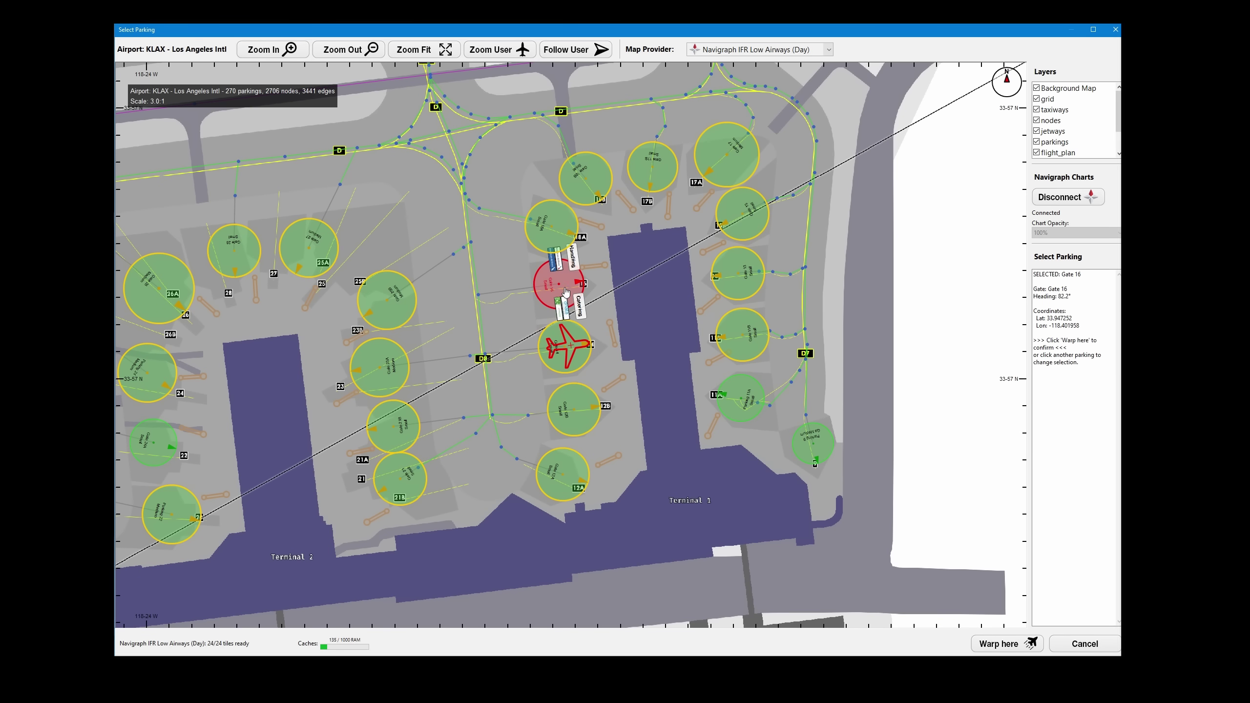
pyautogui.click(564, 224)
pyautogui.click(588, 186)
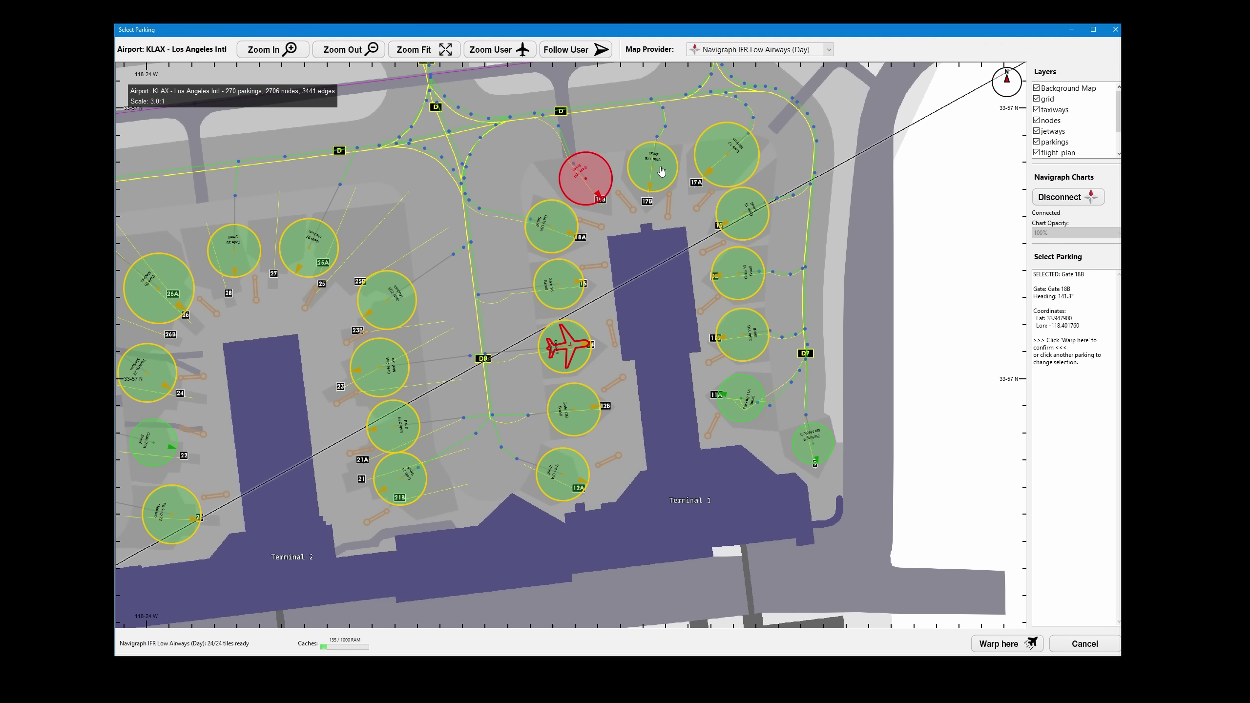
pyautogui.click(659, 169)
pyautogui.click(724, 167)
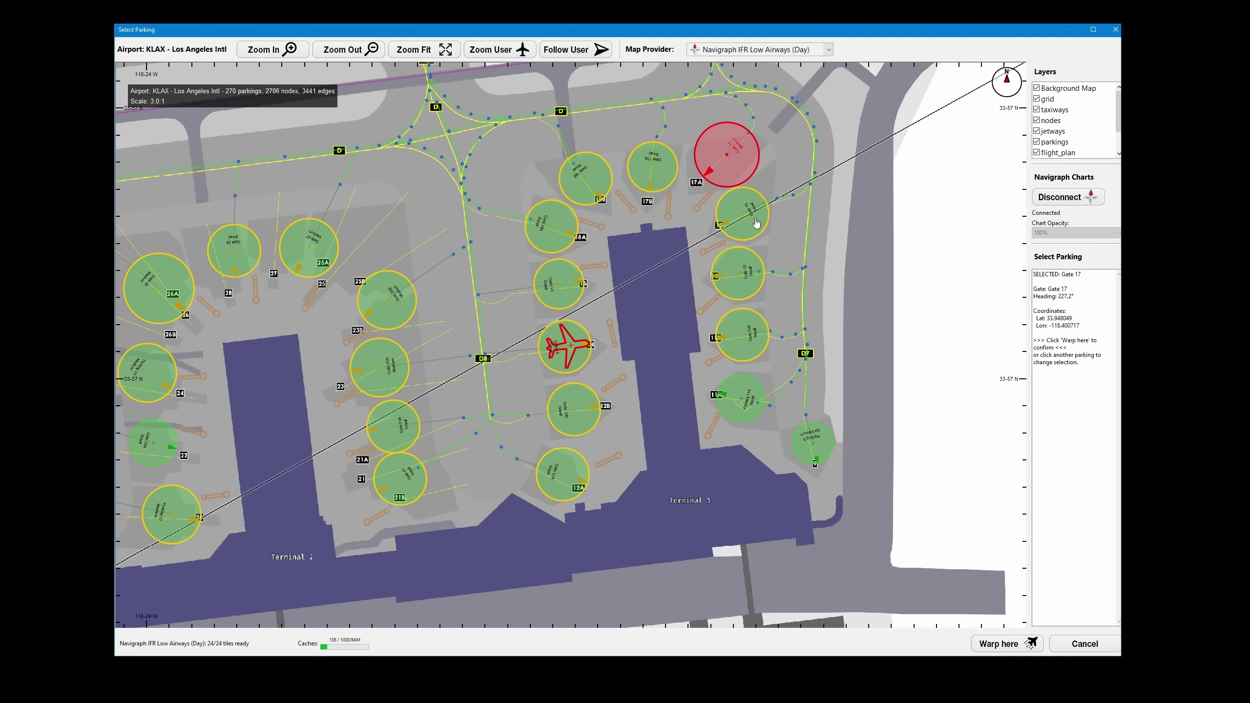
pyautogui.click(756, 221)
pyautogui.click(746, 276)
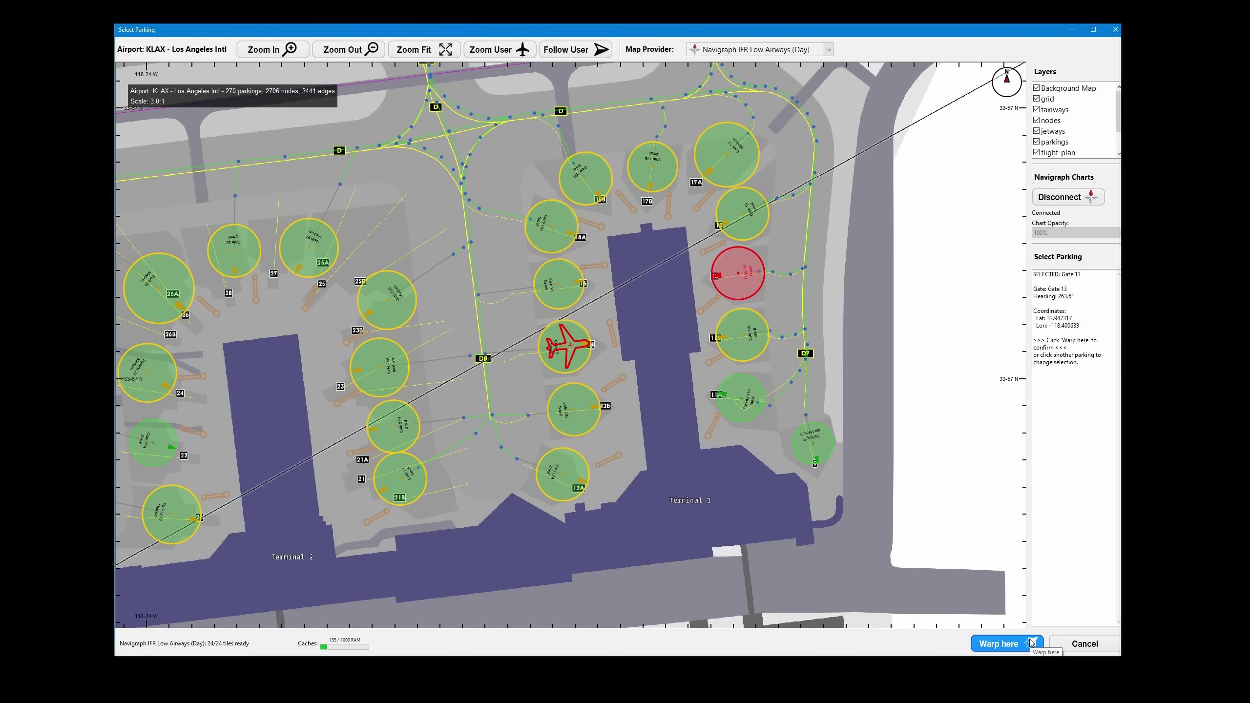
# - Select Gate 16 and examine its handling and catering operator logos up close
pyautogui.click(566, 288)
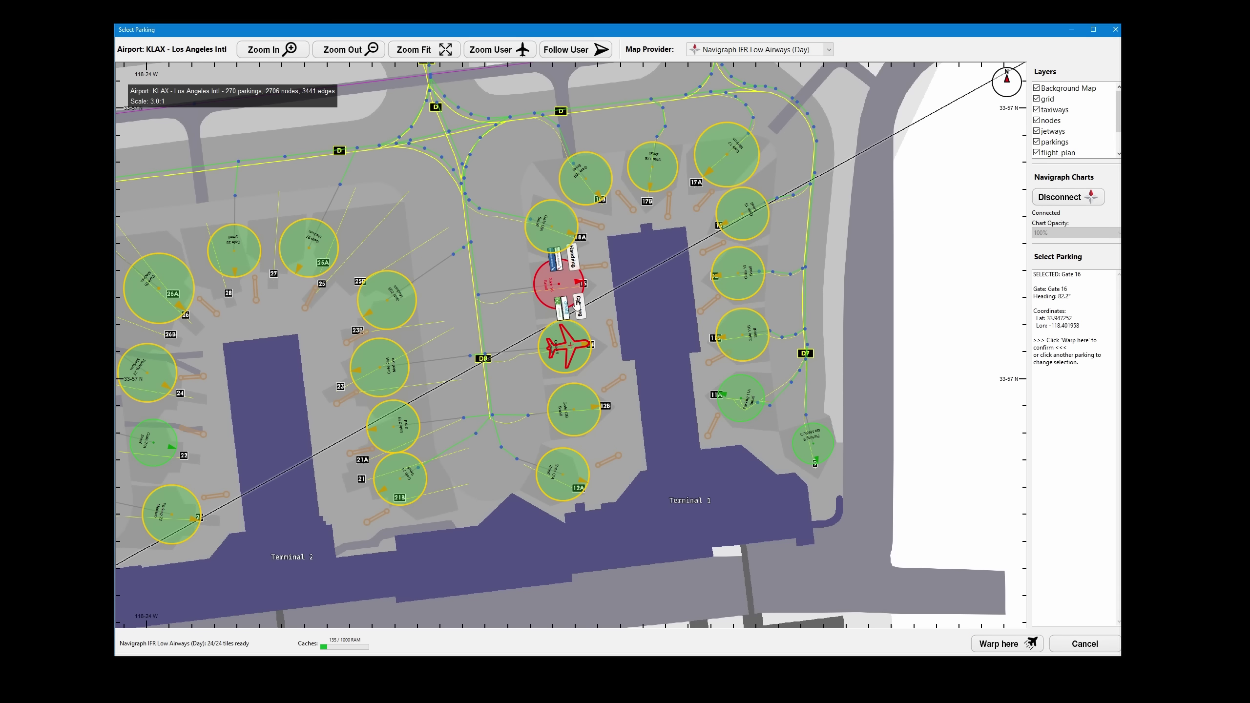
pyautogui.scroll(1, 557, 280)
pyautogui.scroll(2, 556, 280)
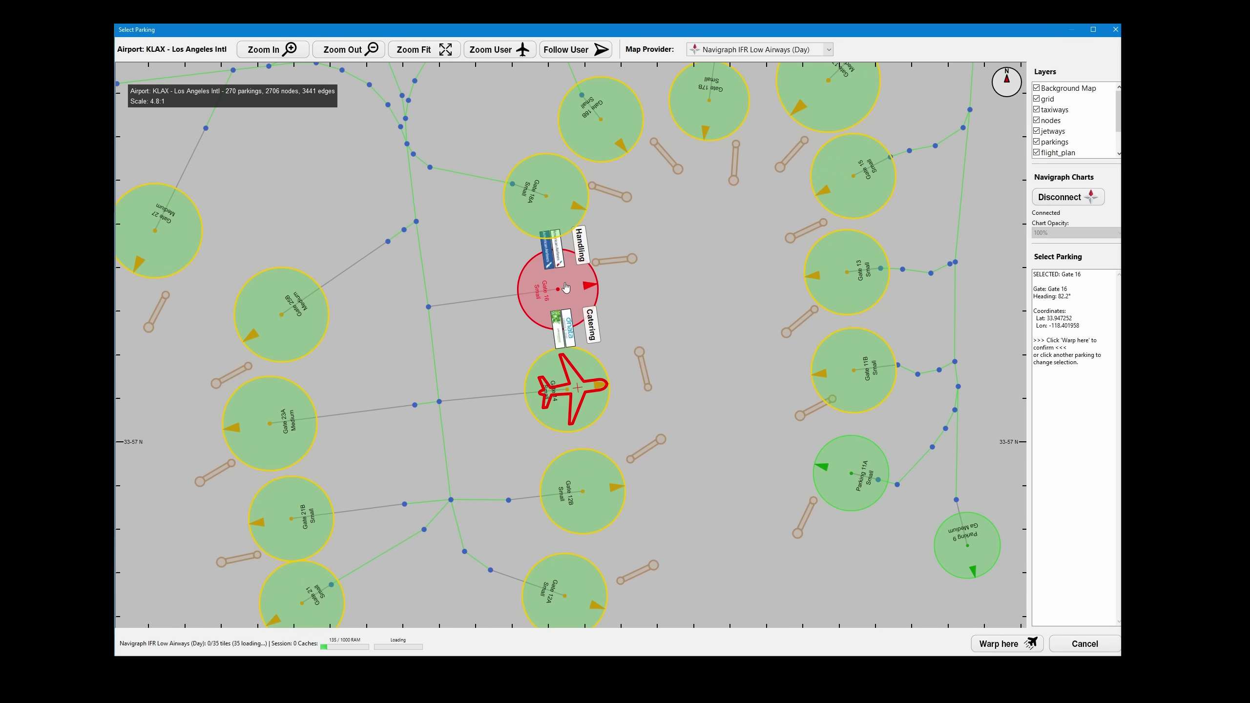
pyautogui.scroll(3, 569, 298)
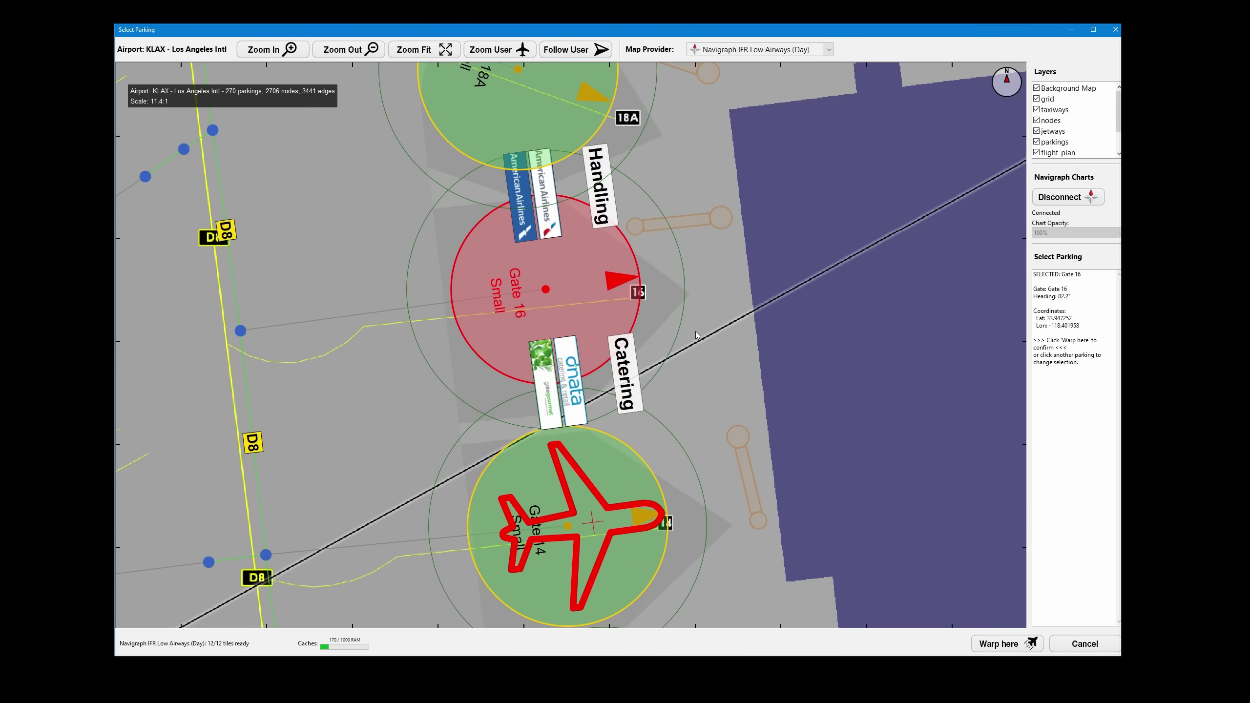
pyautogui.scroll(-4, 573, 310)
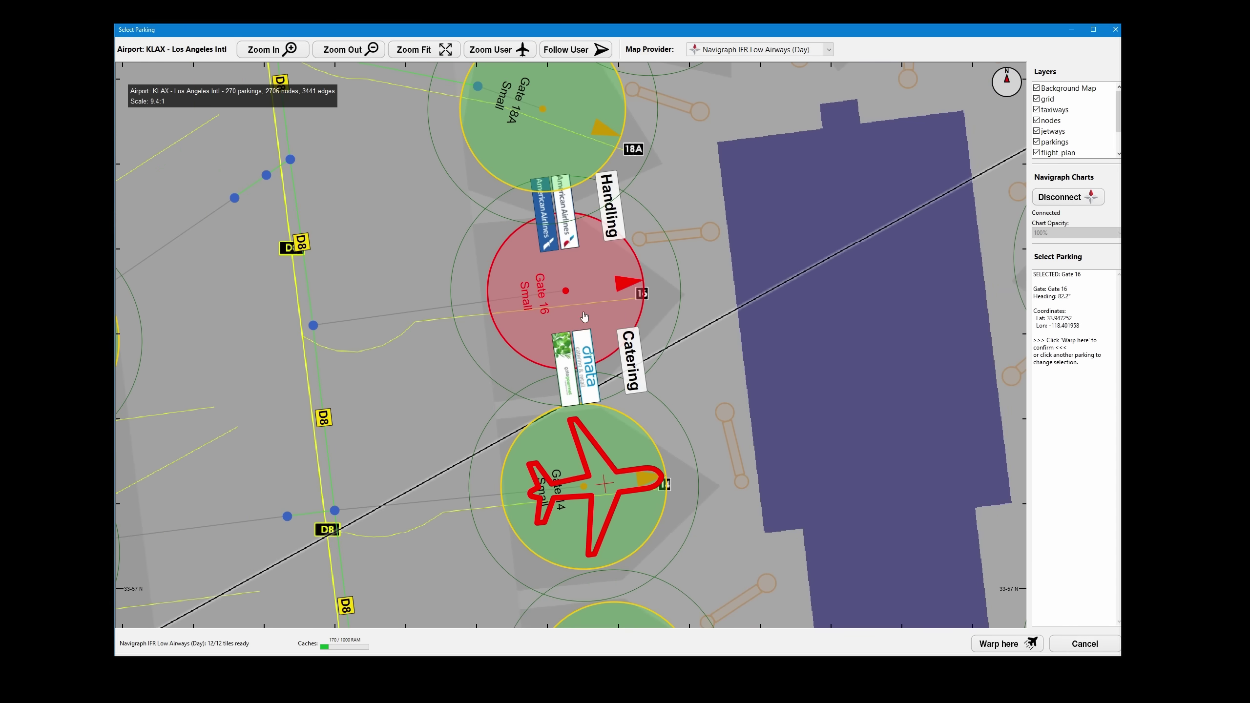
pyautogui.scroll(-3, 573, 315)
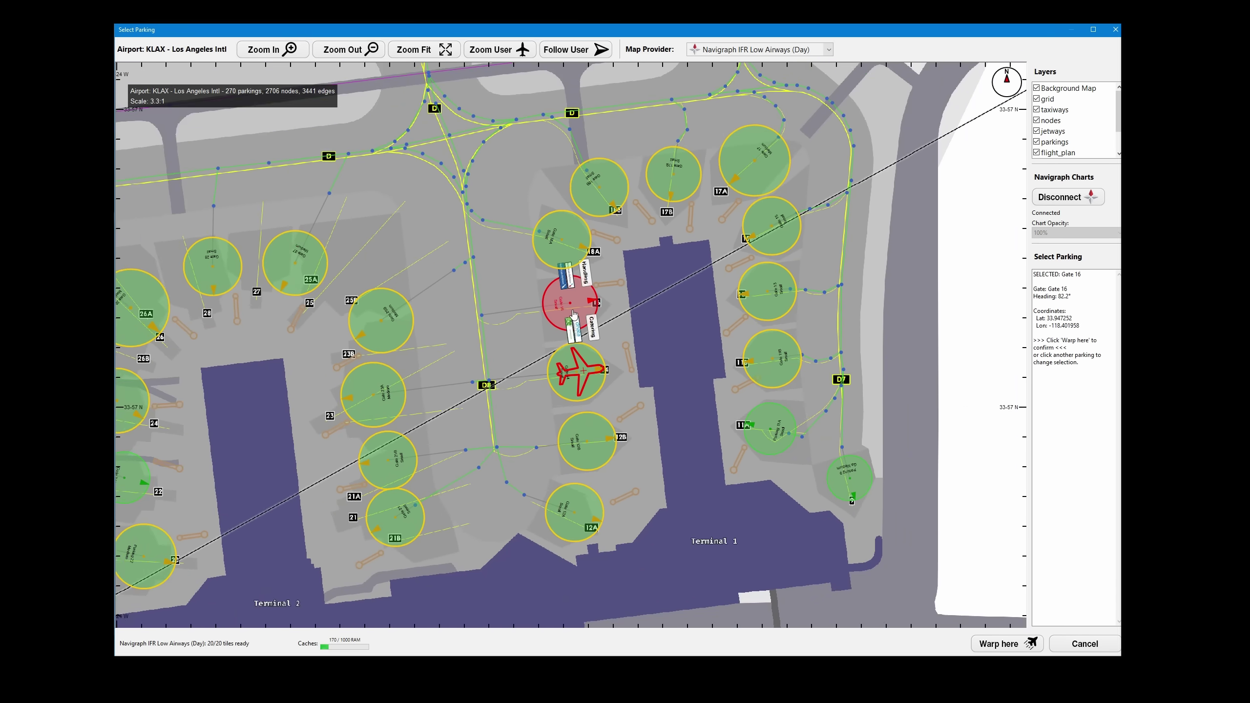
pyautogui.click(589, 377)
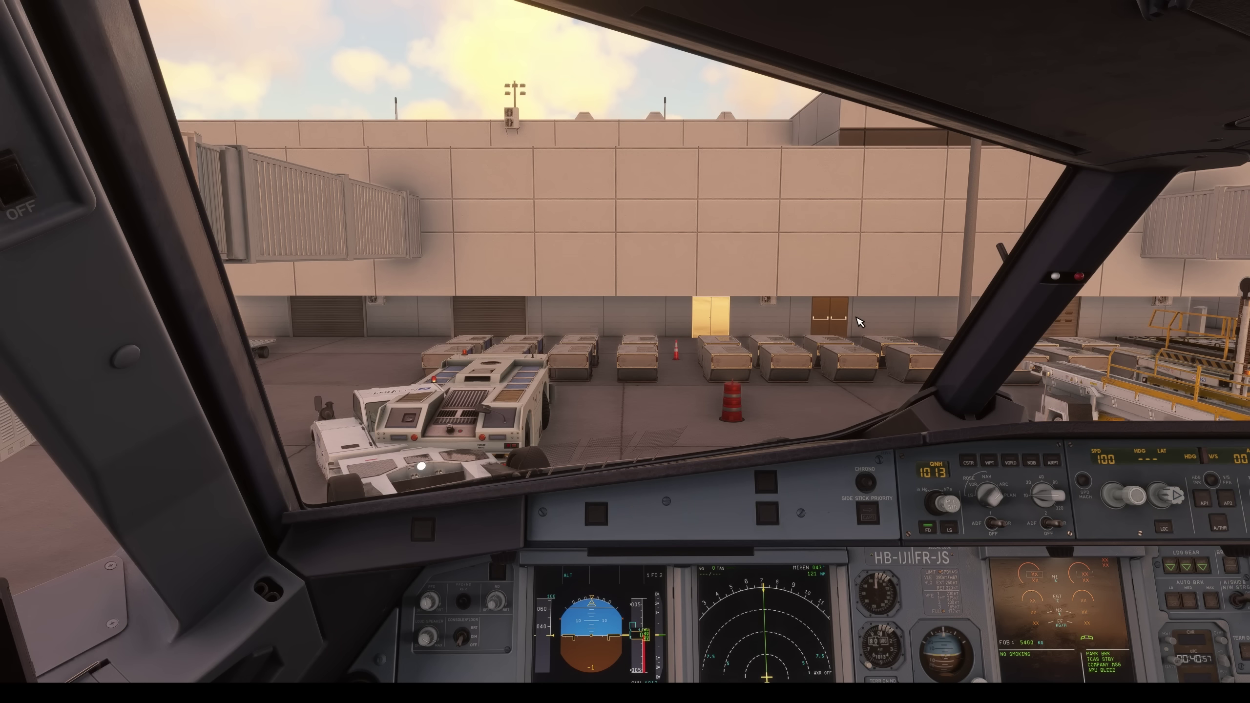
# - Open the KLAX airport diagram from the additional ground services and fit the whole flight plan route on the map
pyautogui.hotkey('ctrl', 'shift', 'F12')
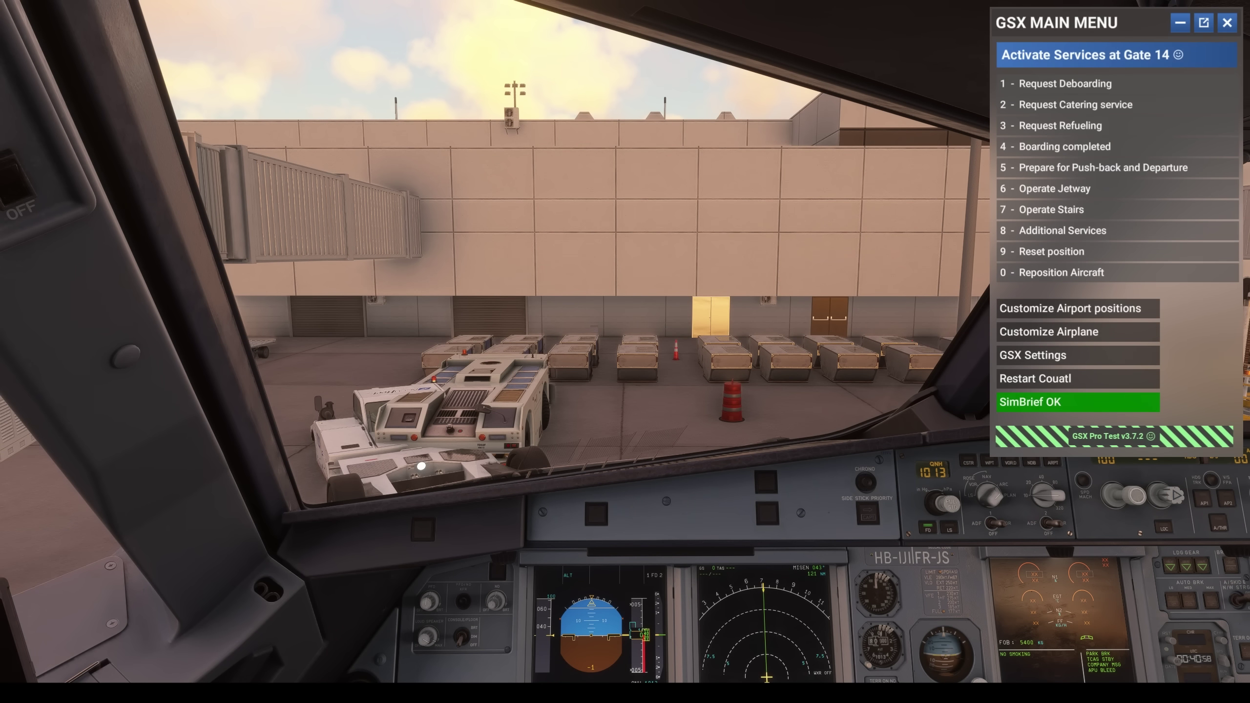
pyautogui.click(1093, 232)
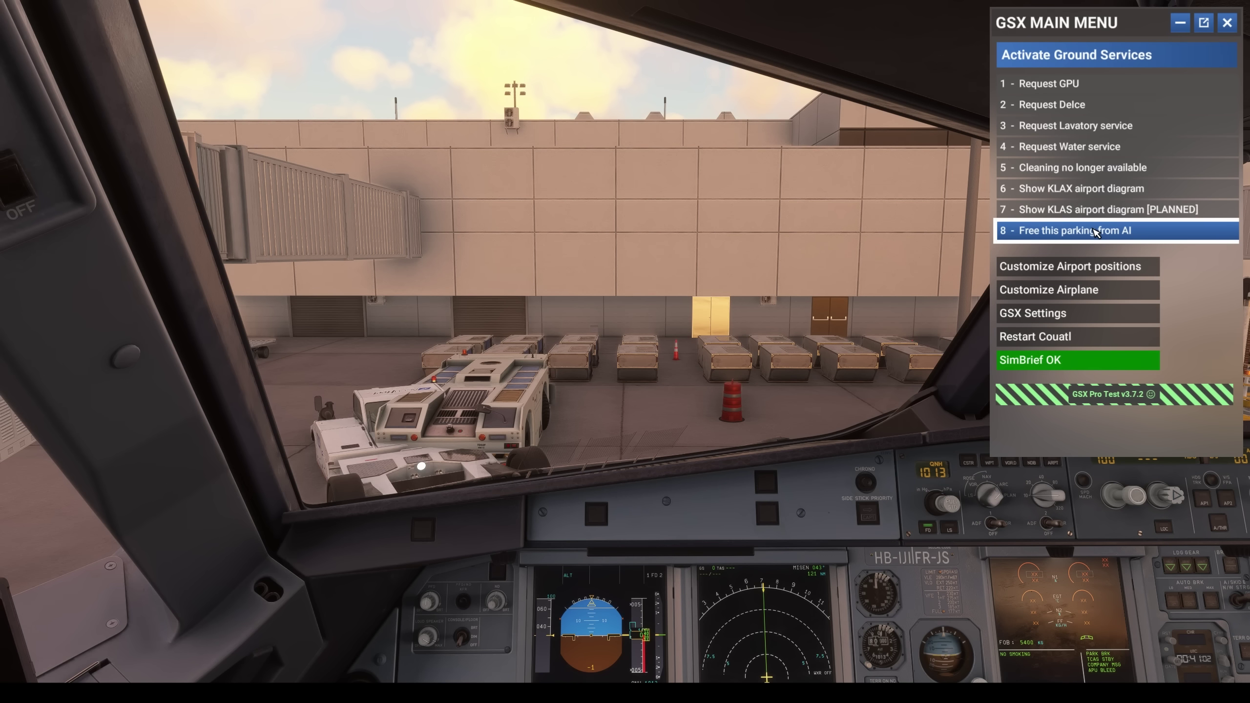
pyautogui.click(1091, 189)
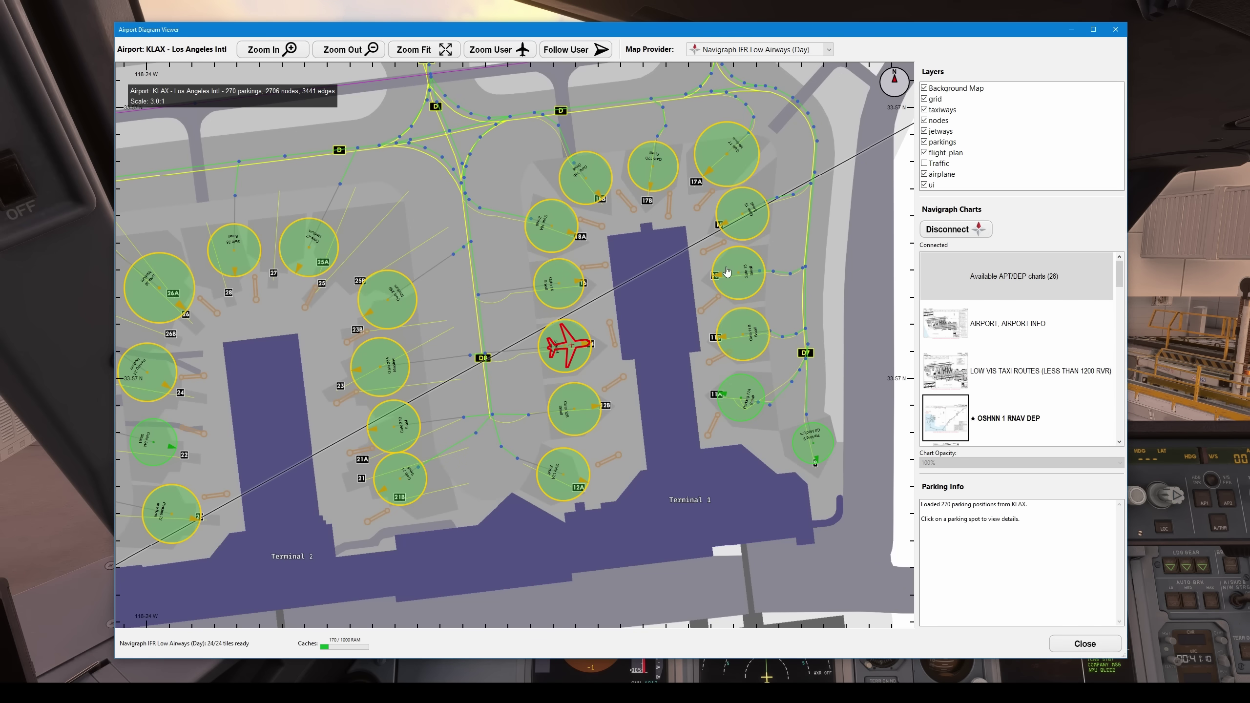
pyautogui.click(419, 49)
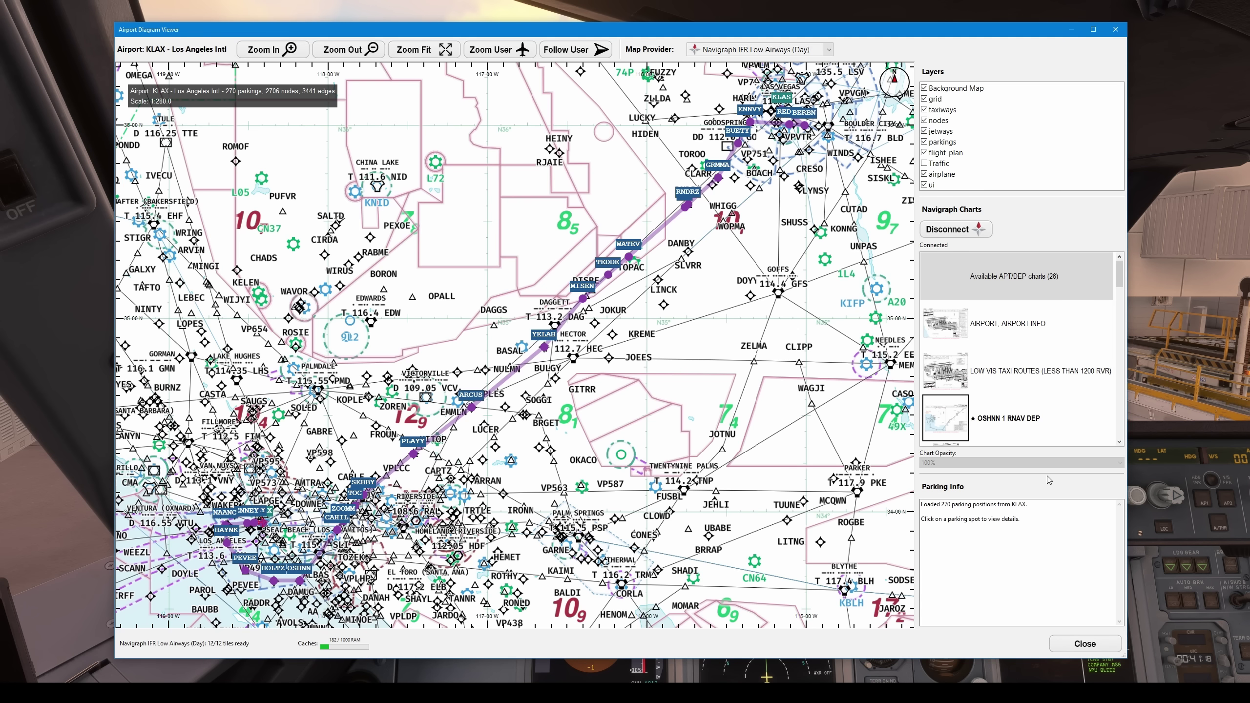
# - Overlay the OSHNN 1 RNAV DEP chart on the map and reduce its opacity, starting with 90%
pyautogui.click(1007, 419)
pyautogui.click(955, 464)
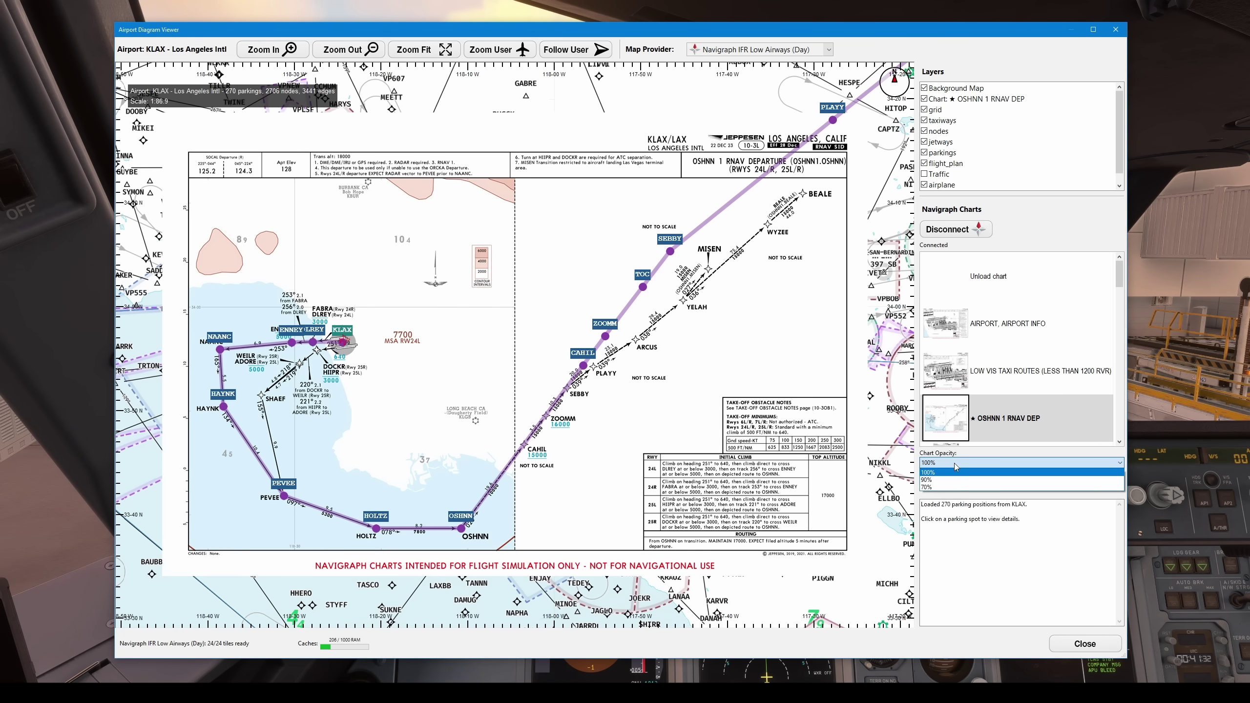
pyautogui.click(952, 479)
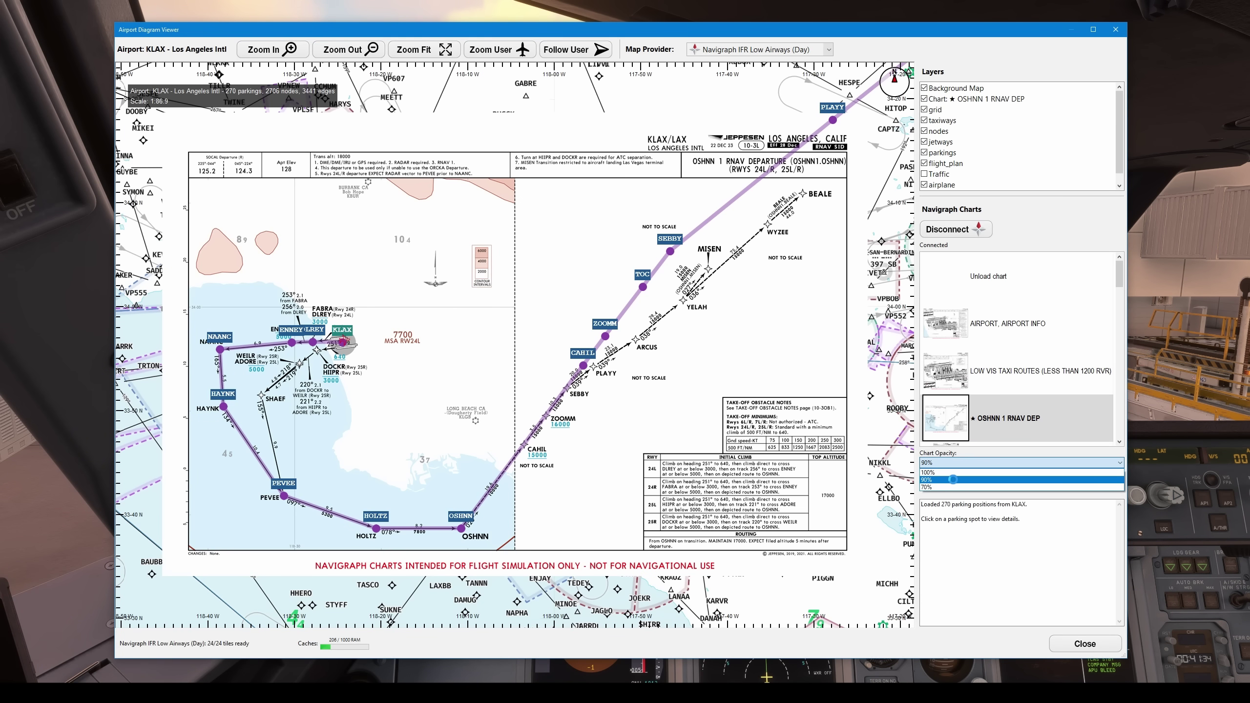
pyautogui.click(953, 480)
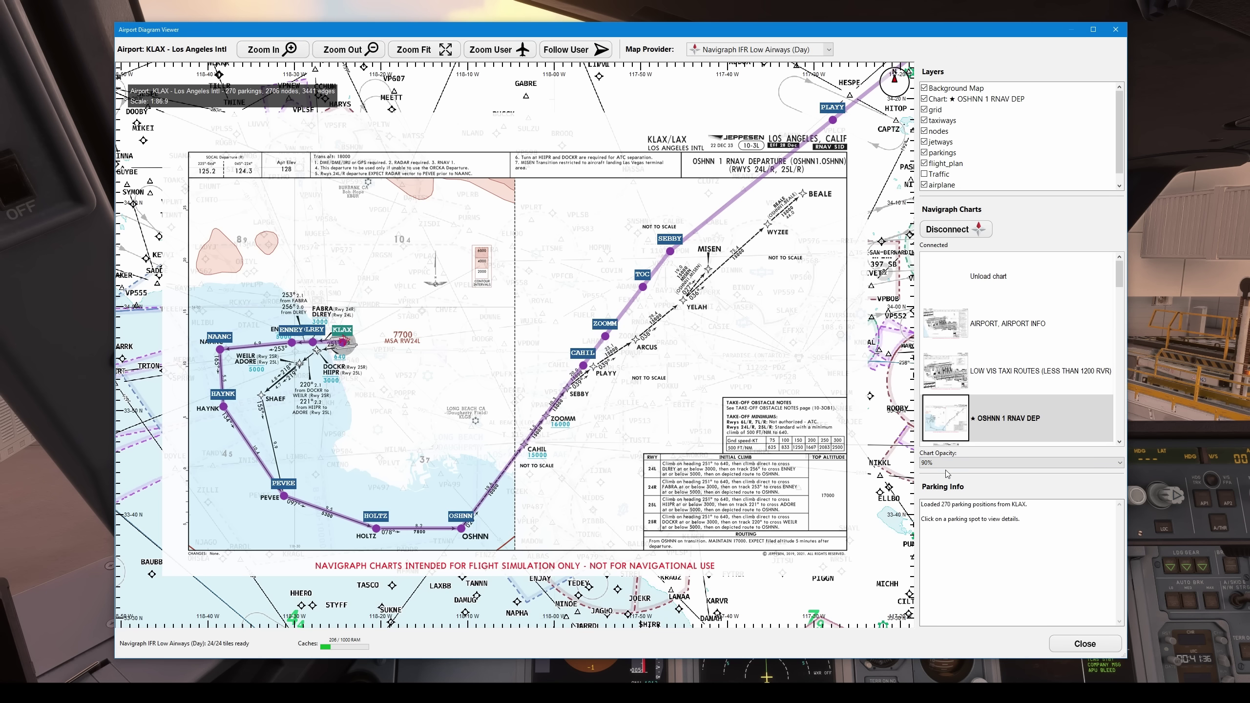
pyautogui.click(950, 464)
pyautogui.click(940, 486)
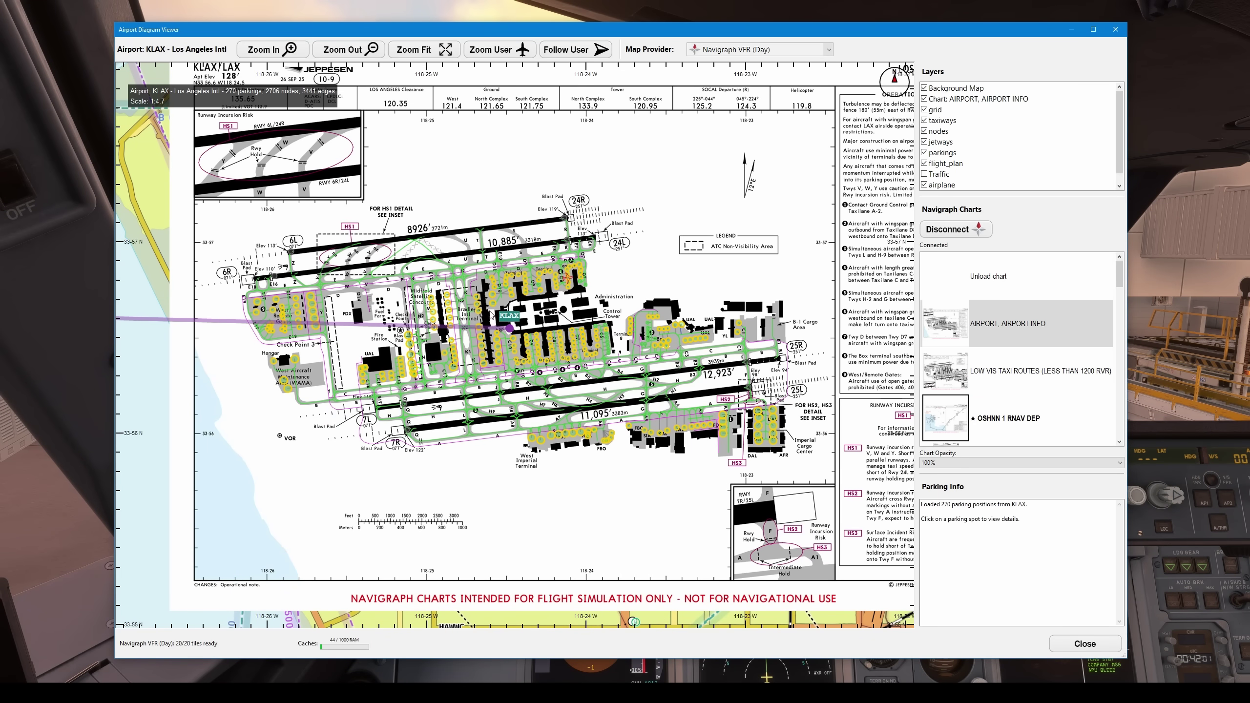
# - Examine the runways, taxiways and gates on the AIRPORT, AIRPORT INFO chart overlay, fit the full chart and unload it
pyautogui.scroll(2, 494, 305)
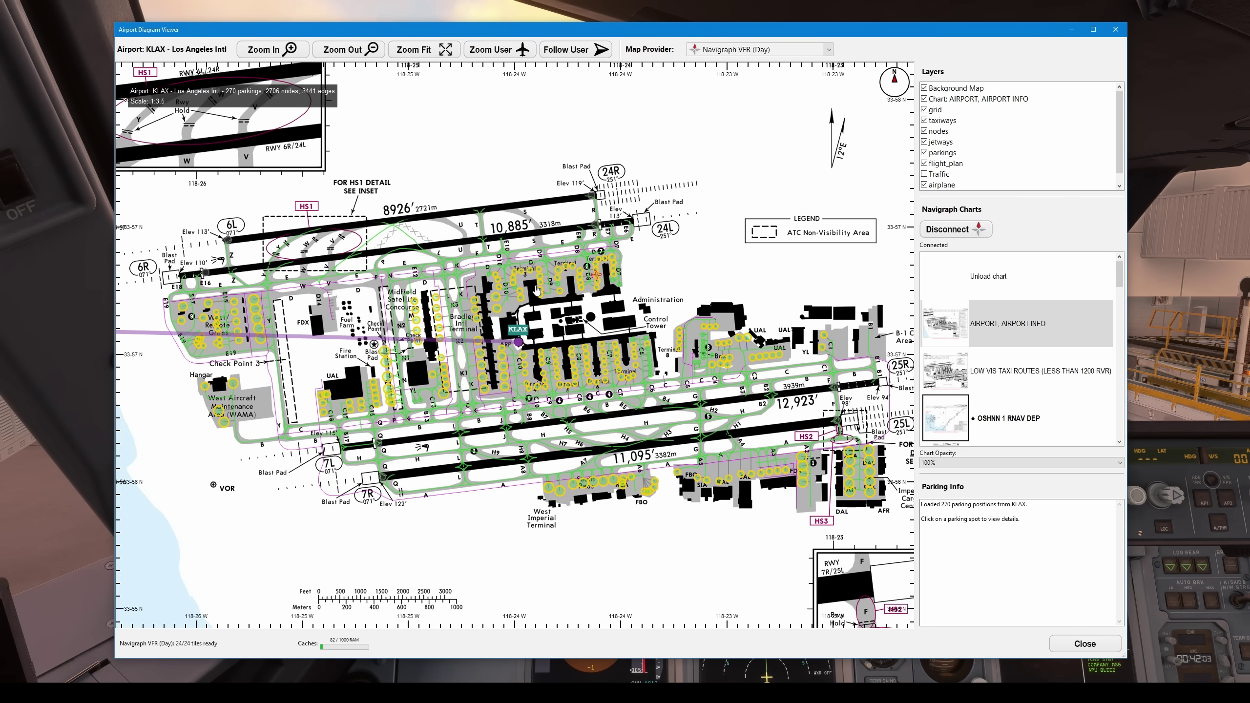
pyautogui.scroll(1, 537, 290)
pyautogui.scroll(2, 540, 299)
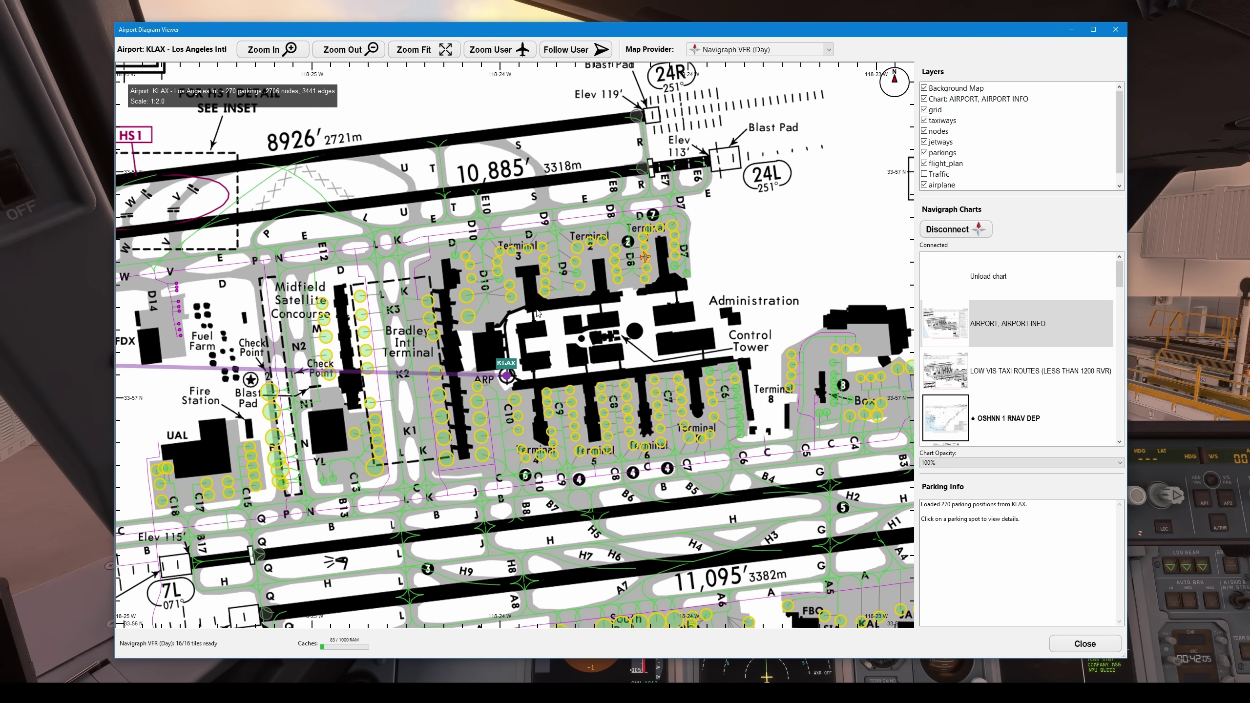
pyautogui.scroll(-2, 537, 315)
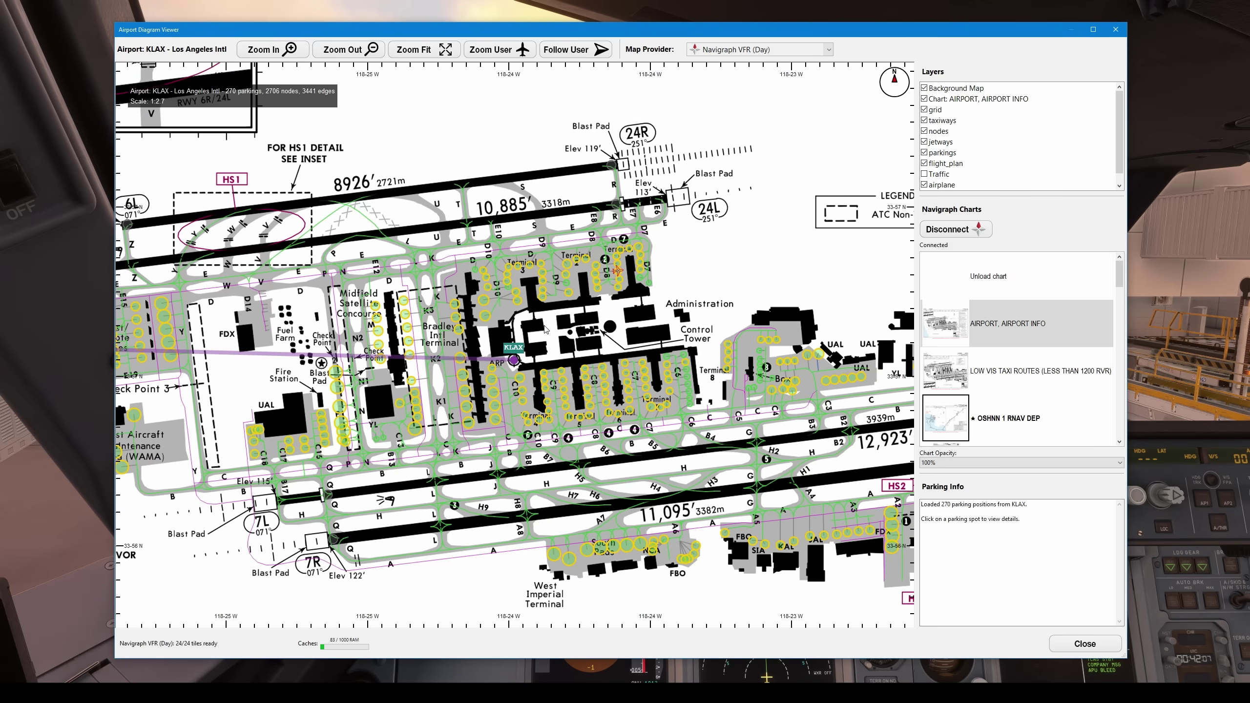
pyautogui.click(411, 52)
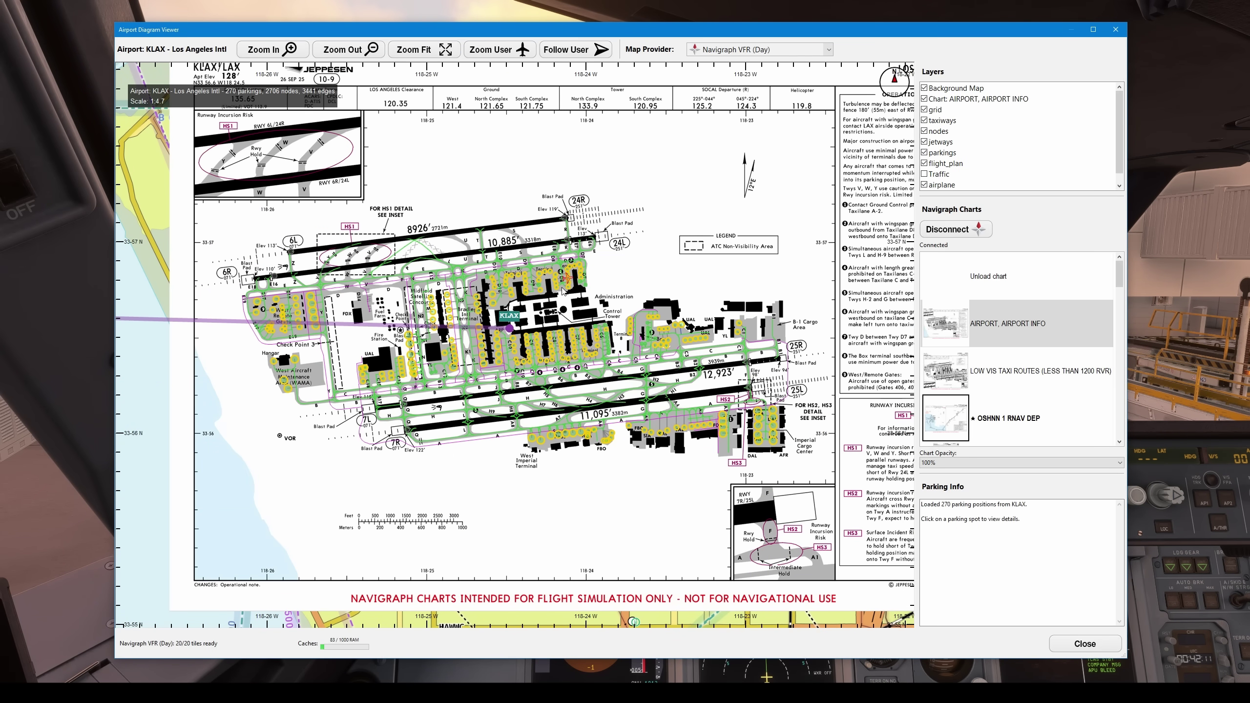
pyautogui.click(988, 276)
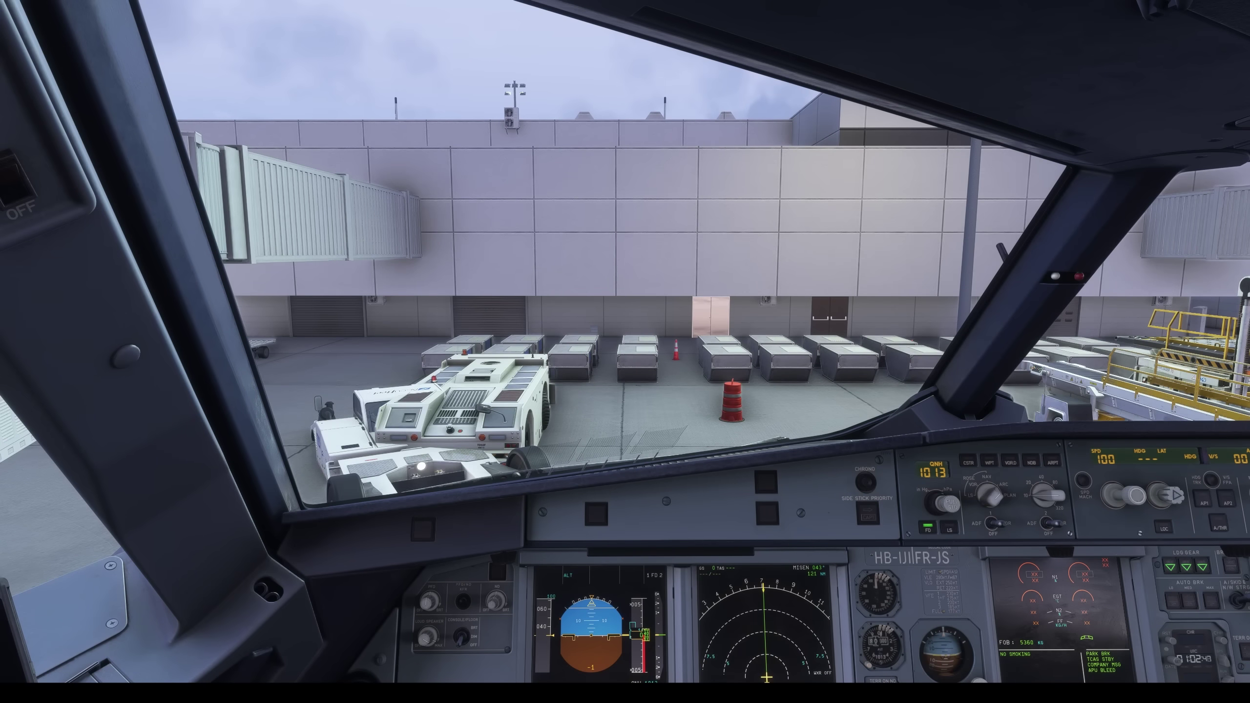
# - Open the airport diagram of the planned destination KLAS and load the RNDRZ 4 RNAV ARR chart
pyautogui.hotkey('ctrl', 'shift', 'F12')
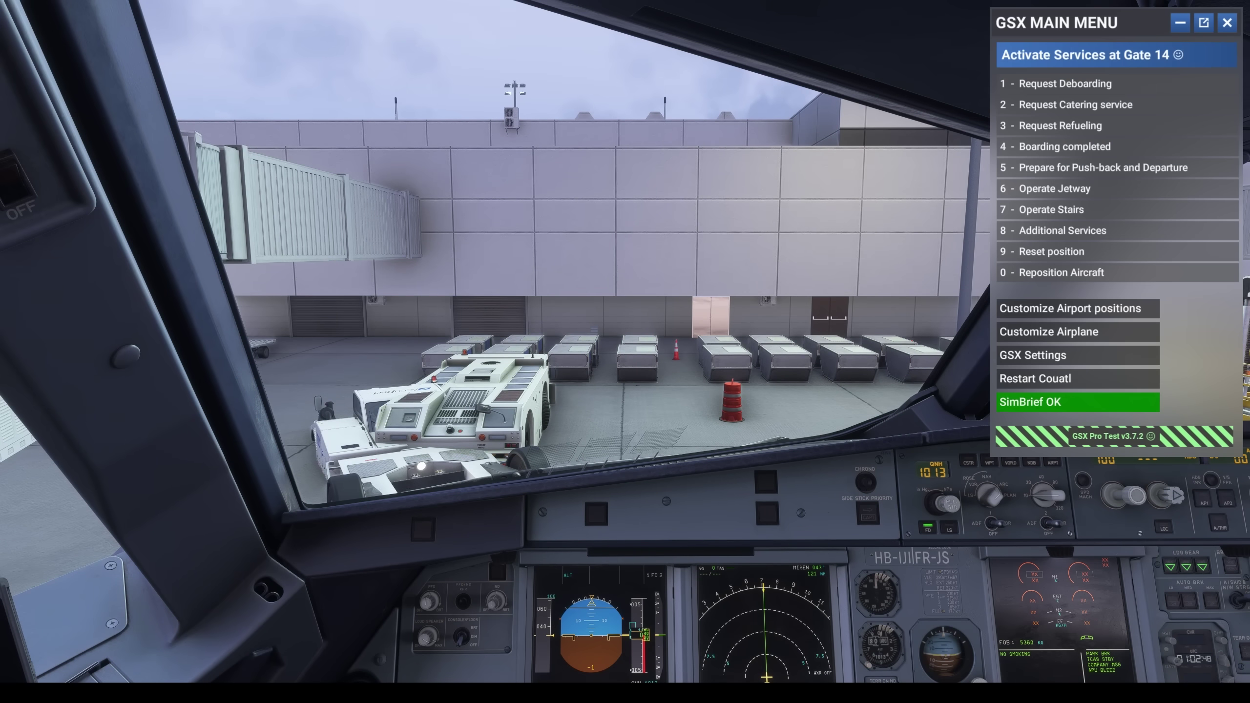
pyautogui.click(1125, 237)
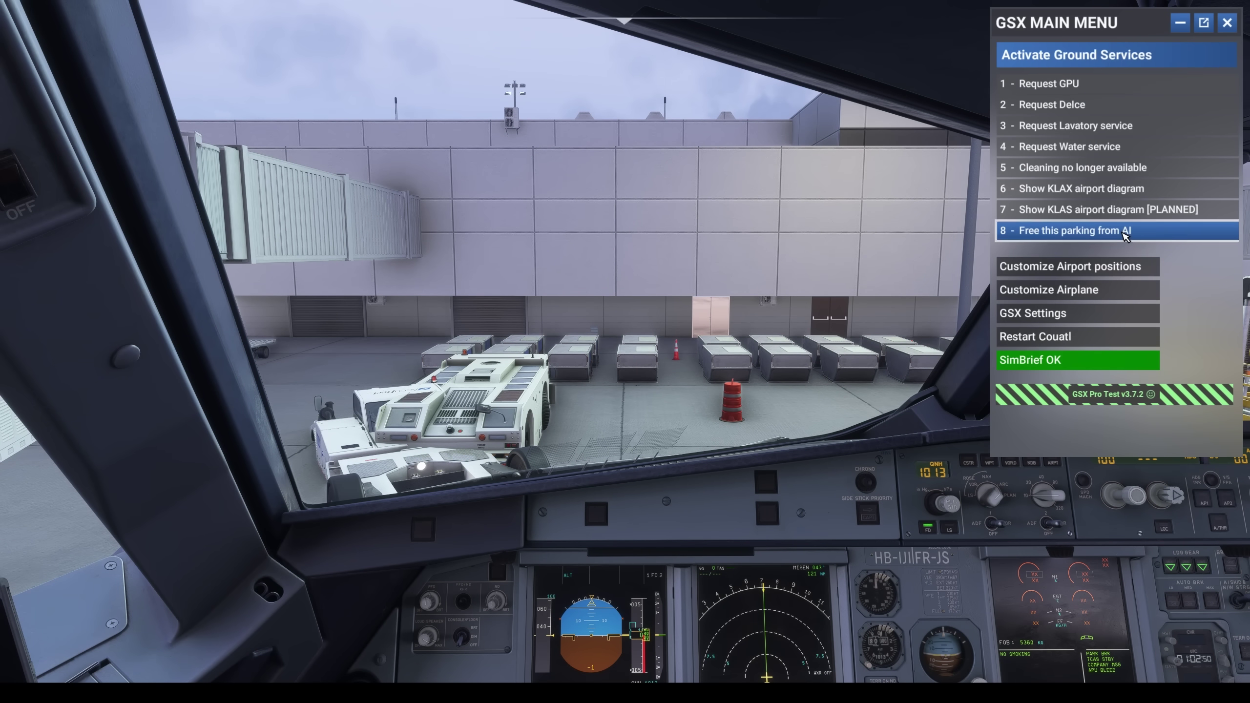
pyautogui.click(1084, 213)
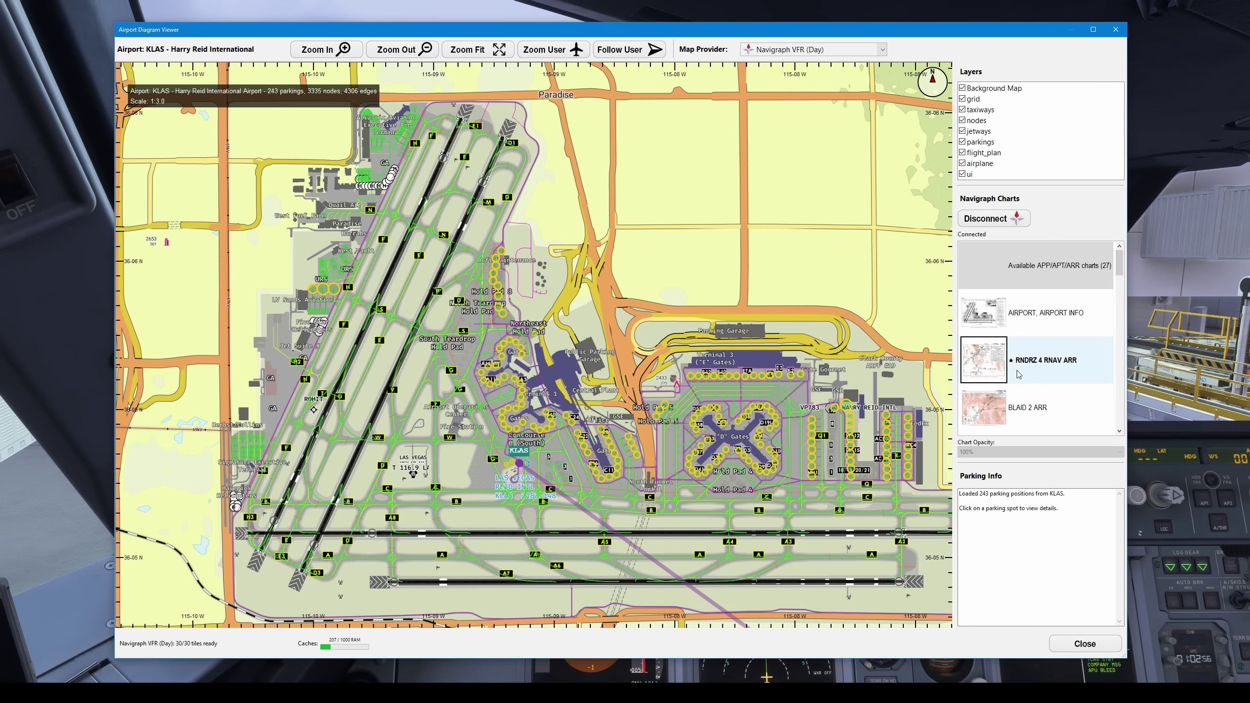
pyautogui.click(1044, 370)
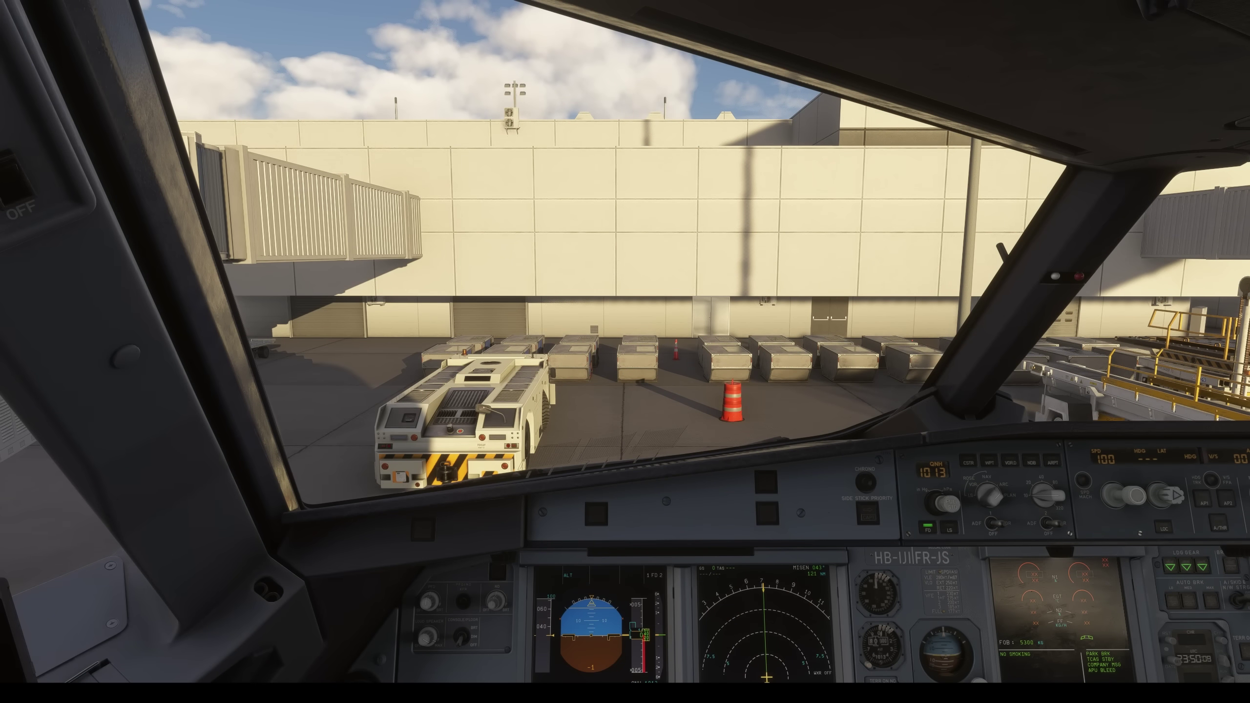
# - Open the parking customization for Gate 14 and start its 2D vehicle location editor
pyautogui.hotkey('ctrl', 'shift', 'F12')
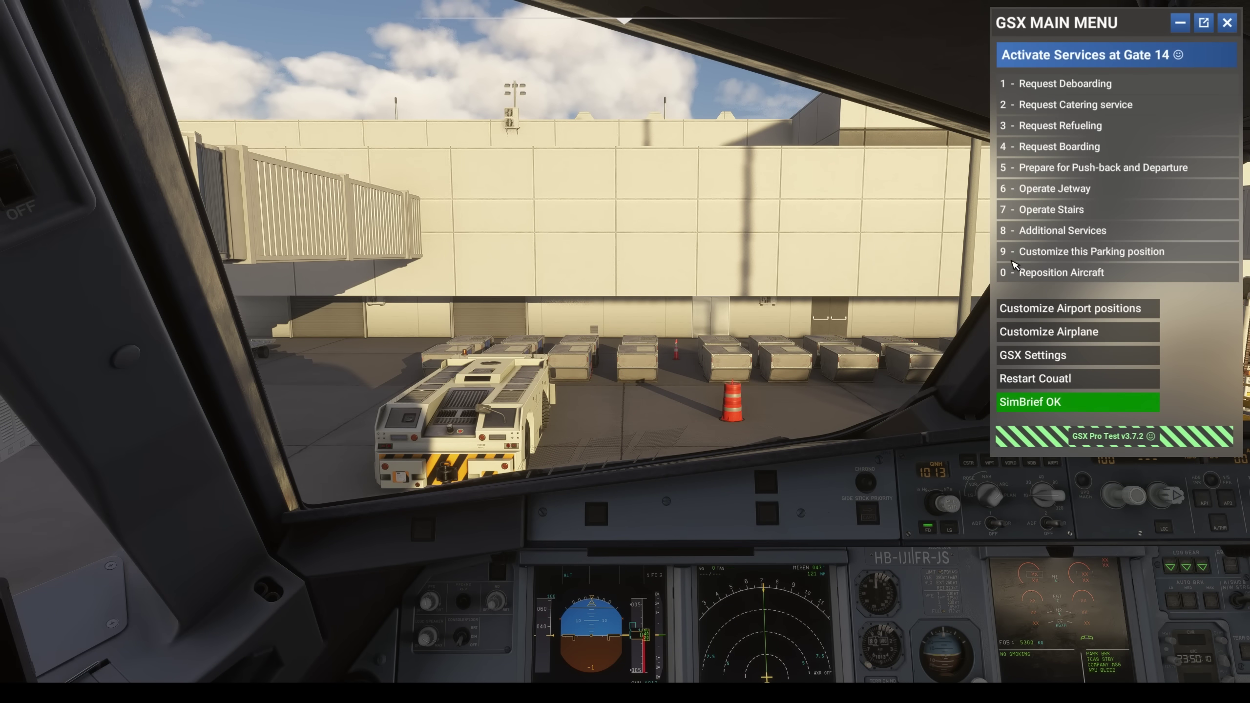
pyautogui.click(1074, 252)
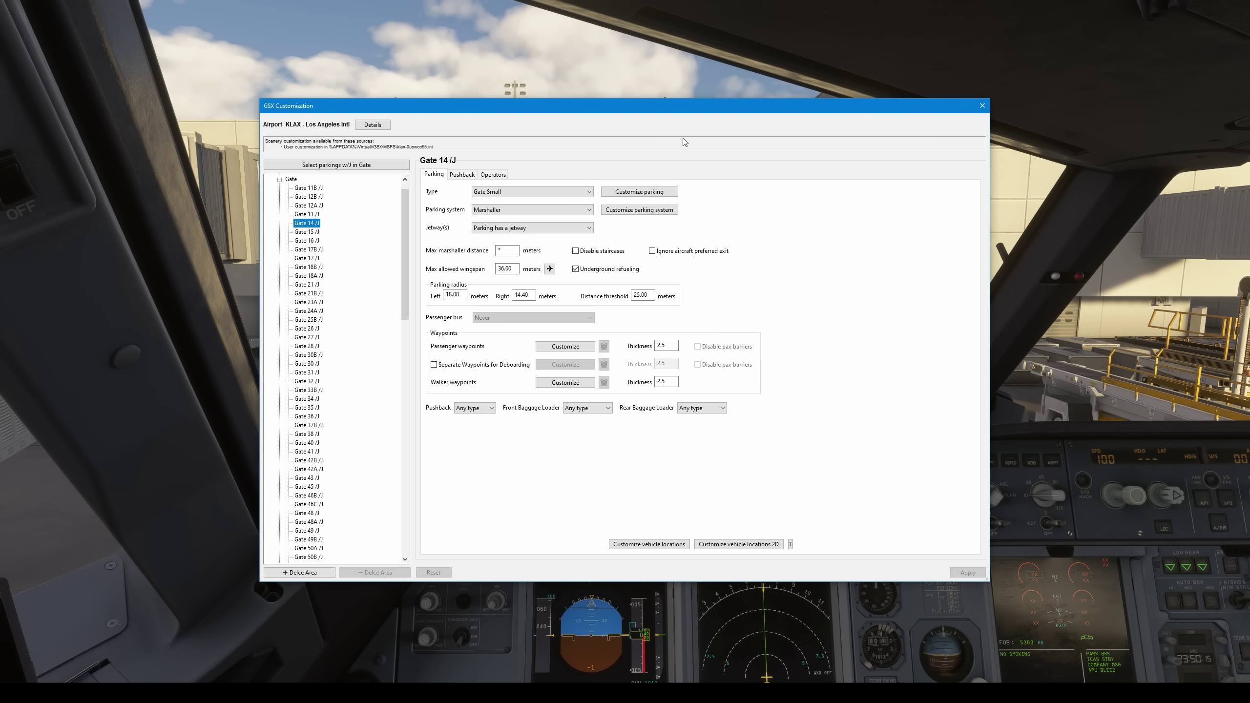
pyautogui.click(768, 544)
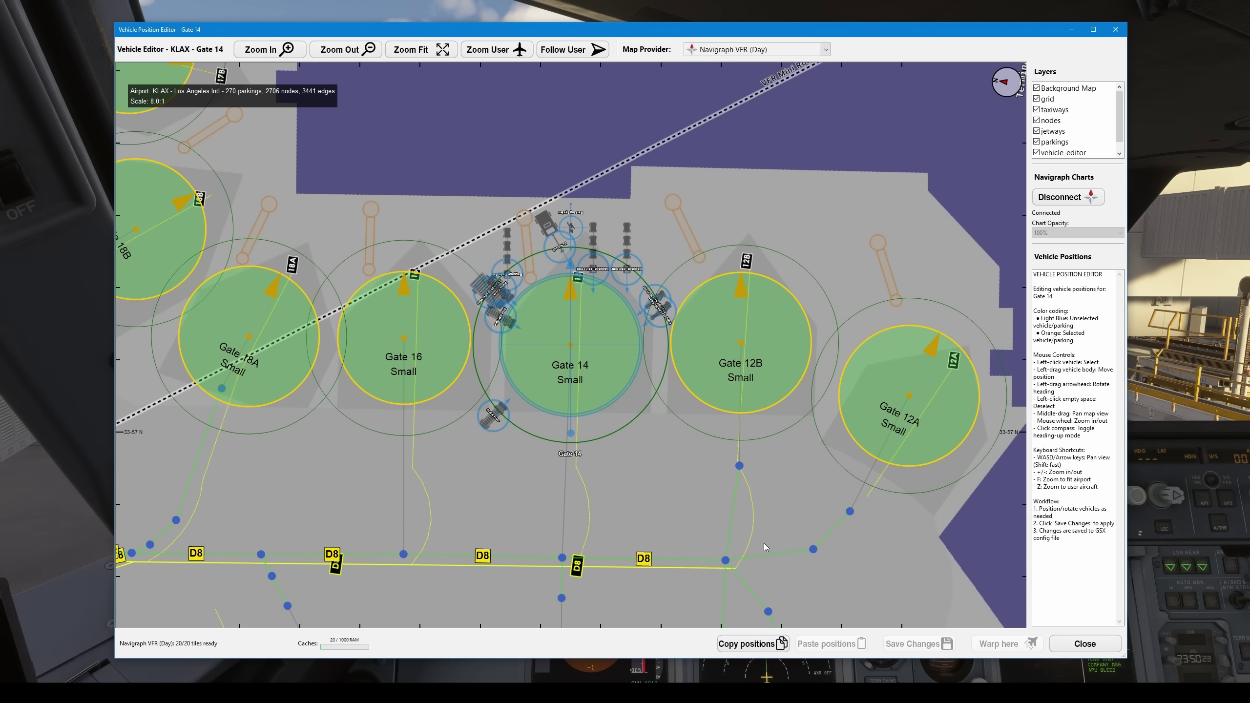
# - Shift Gate 14's front and rear baggage trains slightly away from the stand and angle the rear train's heading
pyautogui.scroll(3, 590, 281)
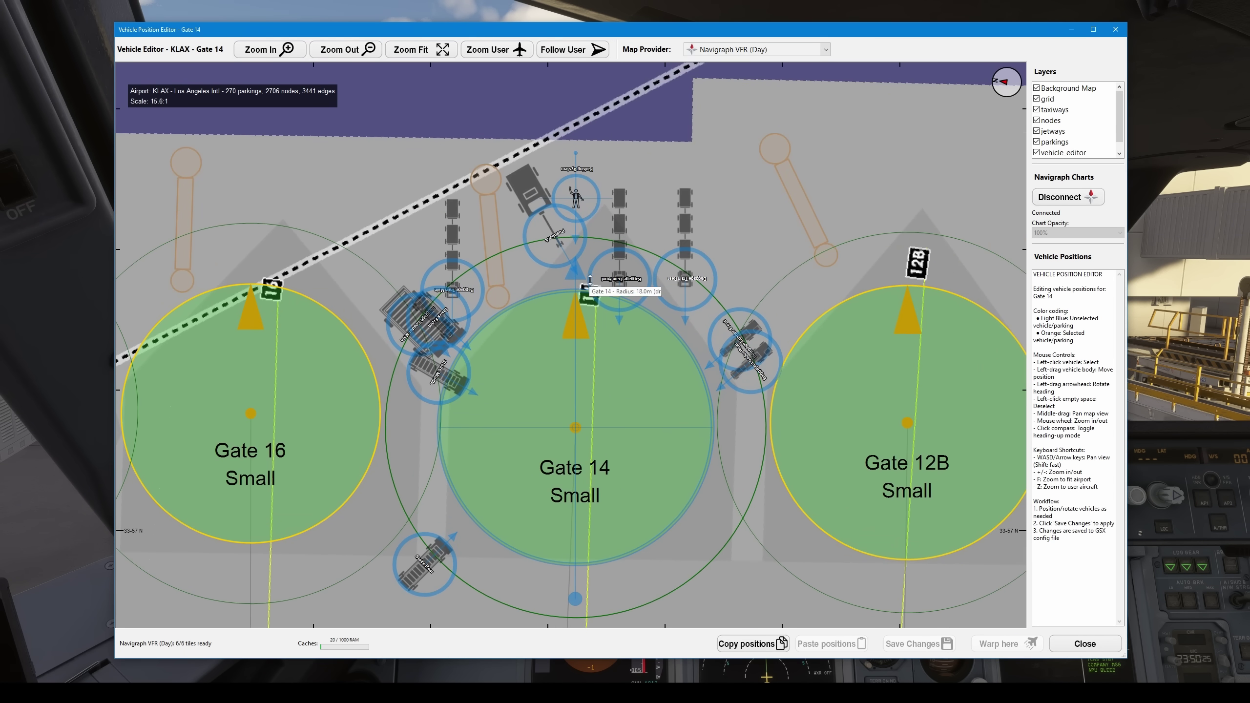
pyautogui.scroll(2, 576, 237)
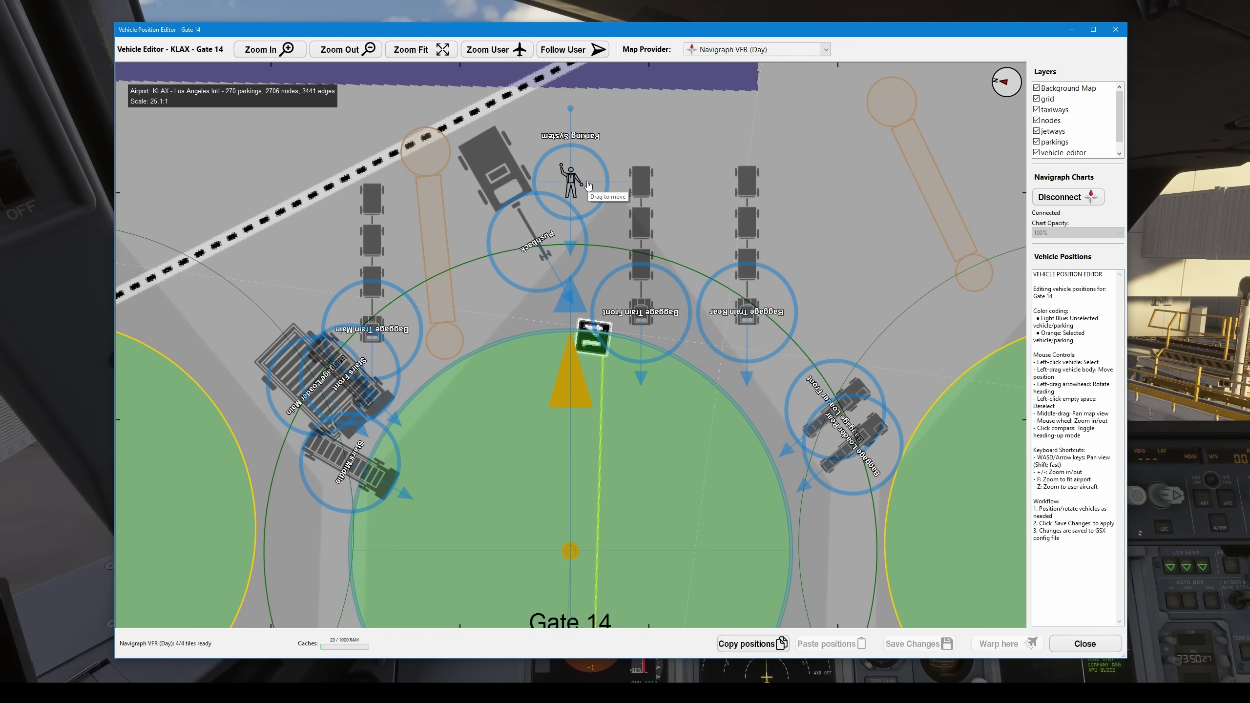
pyautogui.scroll(1, 591, 187)
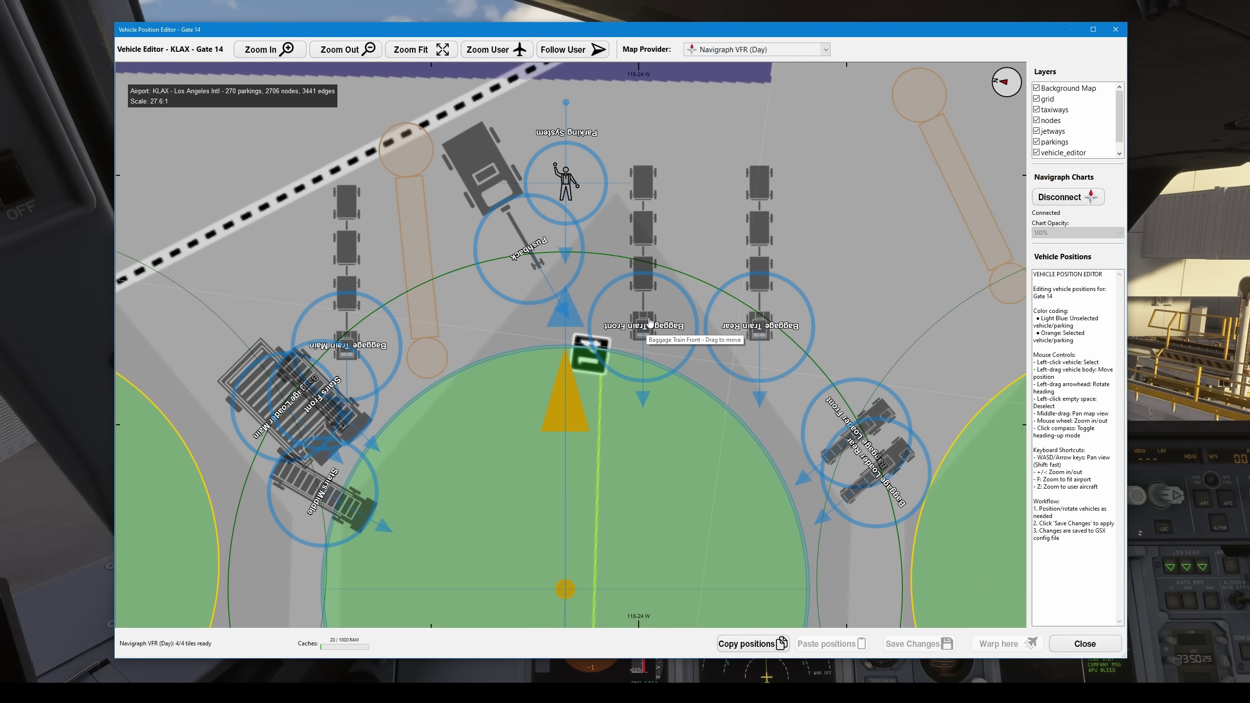
pyautogui.moveTo(649, 322)
pyautogui.mouseDown()
pyautogui.moveTo(655, 246)
pyautogui.moveTo(650, 302)
pyautogui.mouseUp()
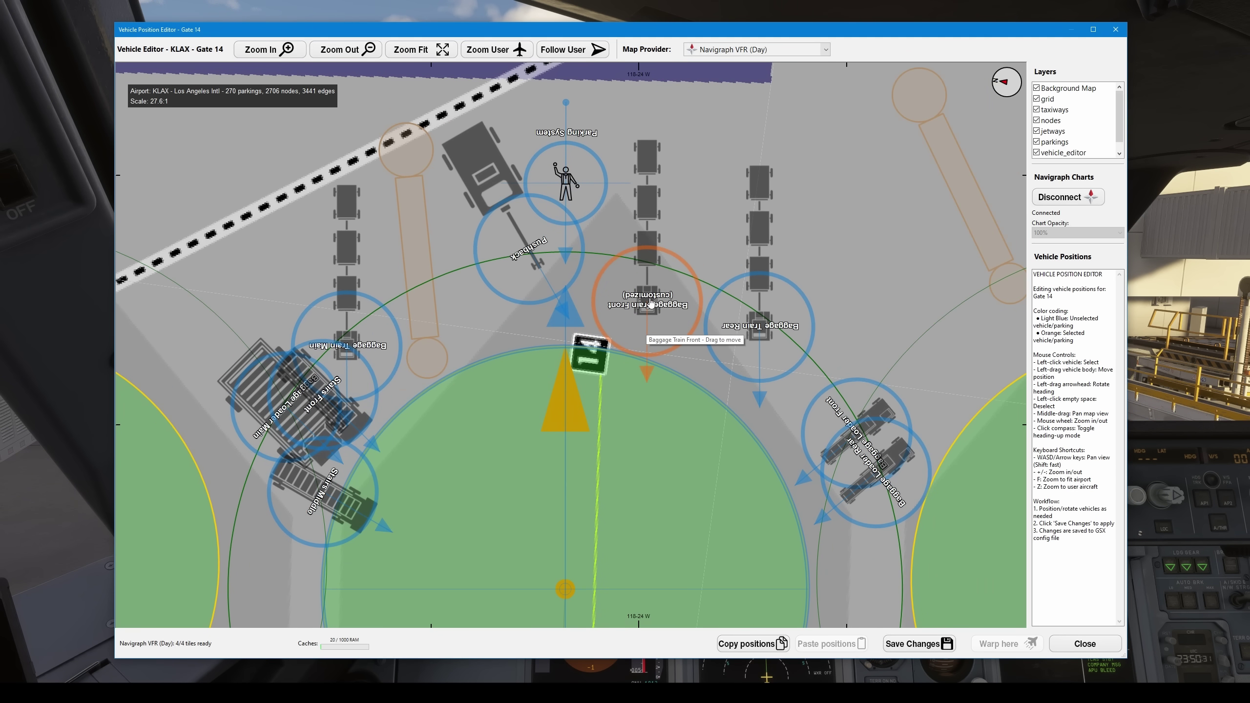
pyautogui.moveTo(763, 332)
pyautogui.mouseDown()
pyautogui.moveTo(783, 270)
pyautogui.moveTo(769, 338)
pyautogui.mouseUp()
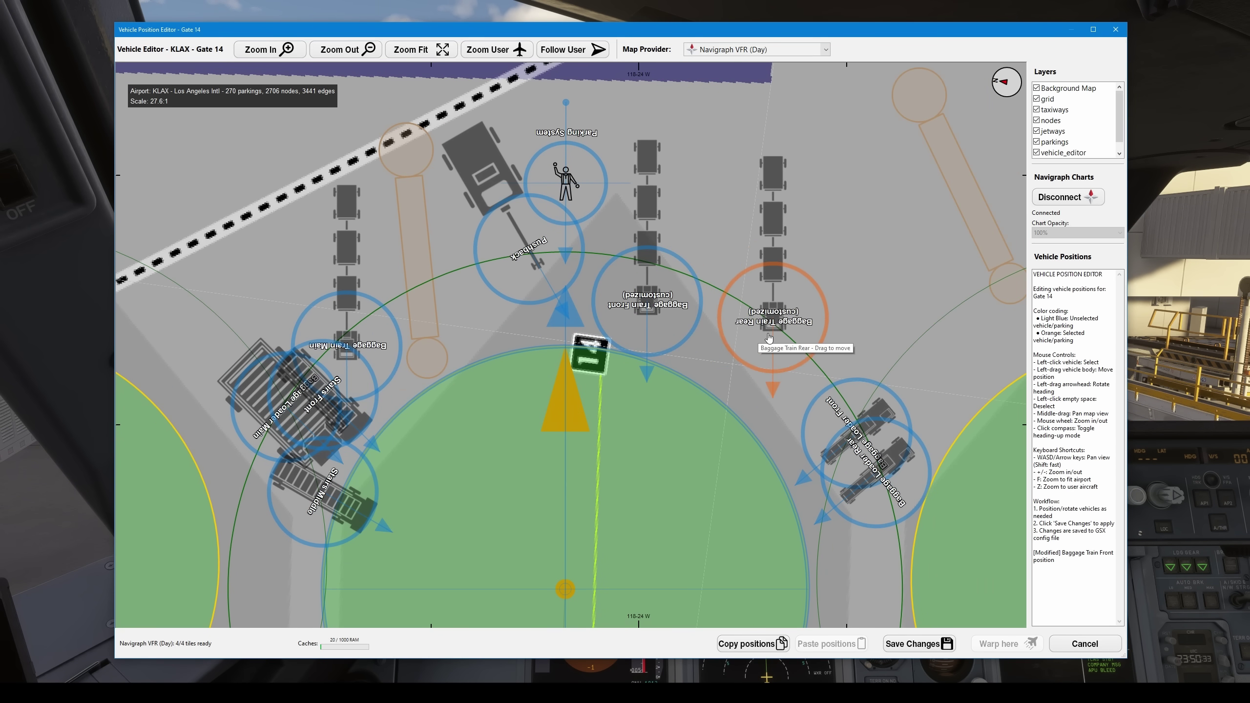
pyautogui.moveTo(766, 408); pyautogui.dragTo(749, 505)
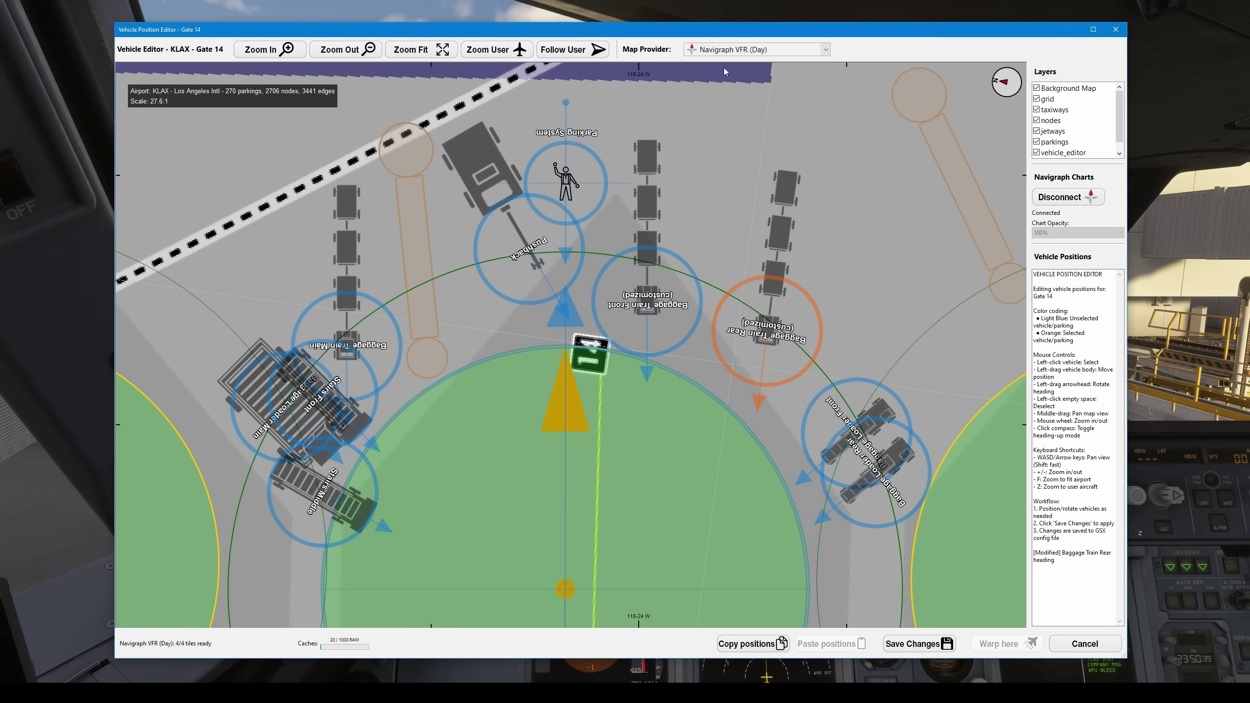
# - Switch the background map to Bing Maps - Satellite for the area around Gate 14
pyautogui.click(726, 50)
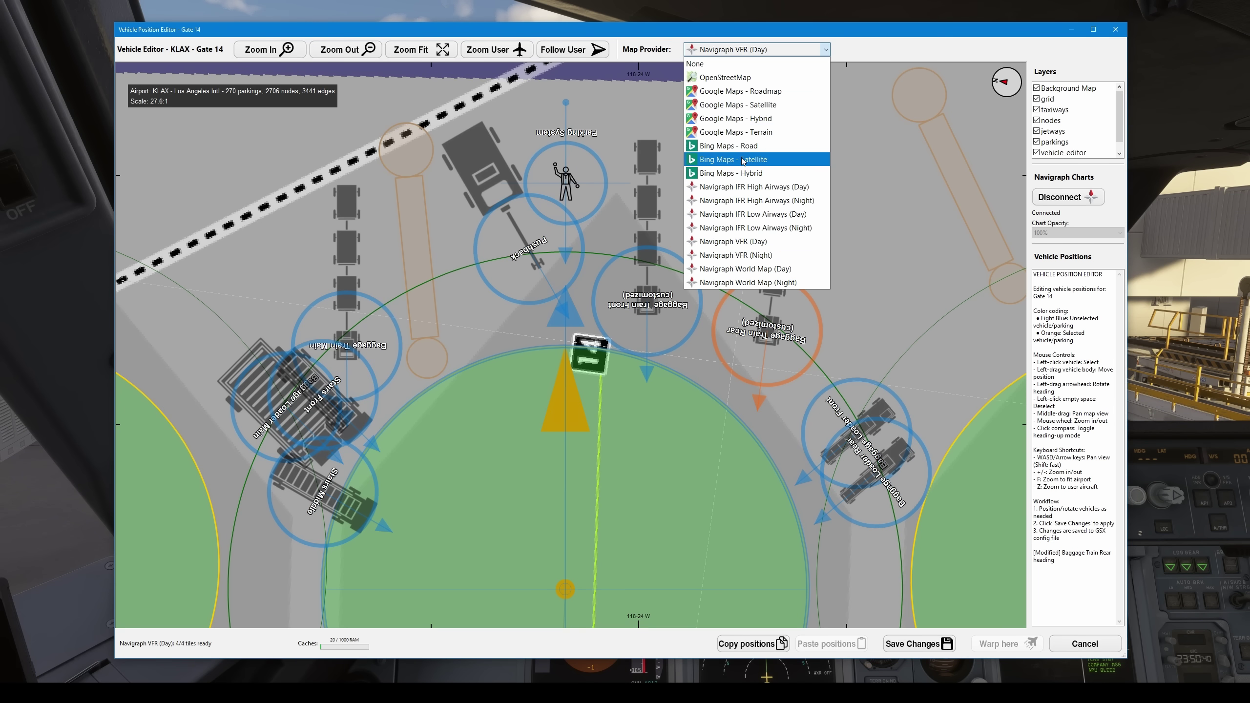
pyautogui.click(743, 159)
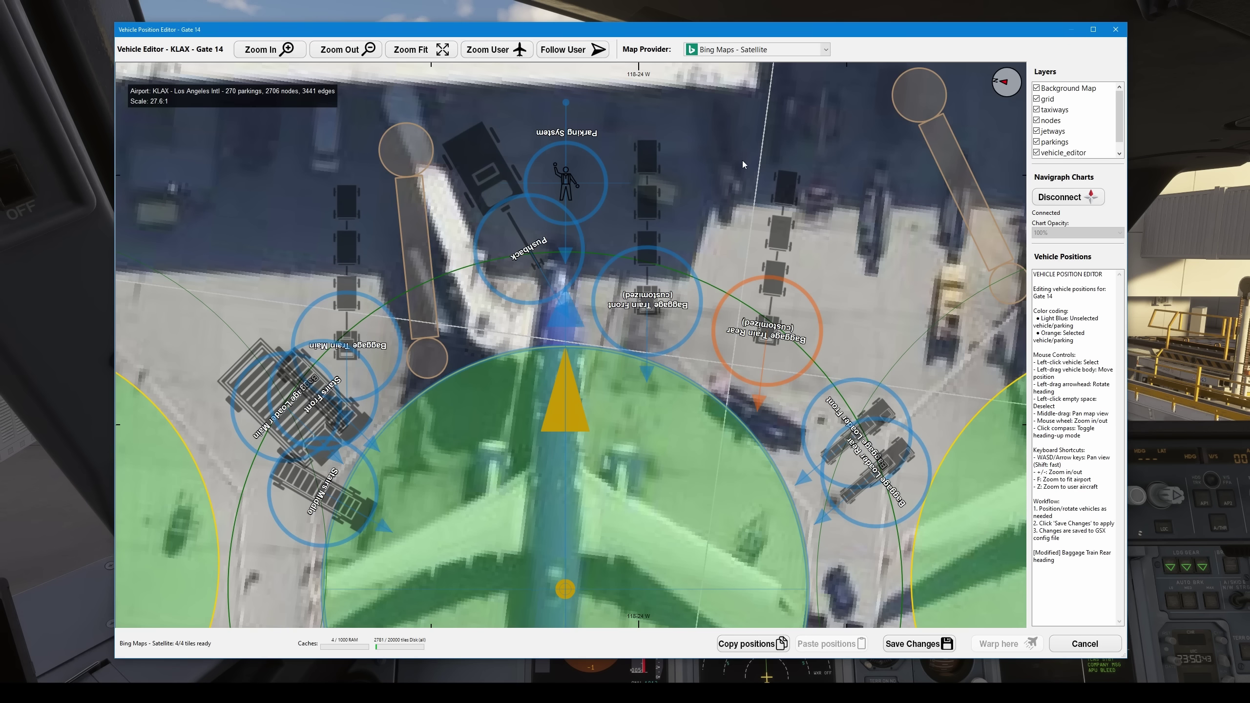
pyautogui.scroll(-4, 718, 167)
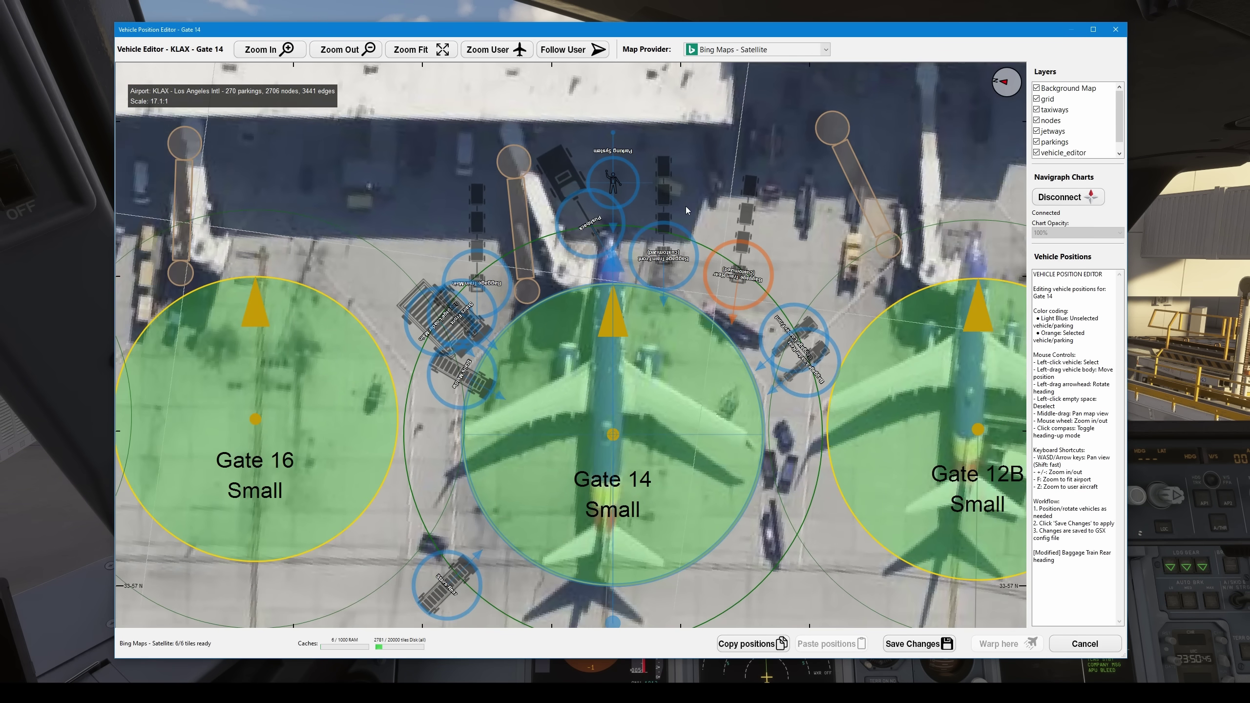
# - Move the front and rear baggage loaders outside the parking circle, beside Gate 12B's jetway, and adjust their headings
pyautogui.scroll(3, 834, 260)
pyautogui.moveTo(797, 365); pyautogui.dragTo(812, 418)
pyautogui.scroll(-2, 812, 418)
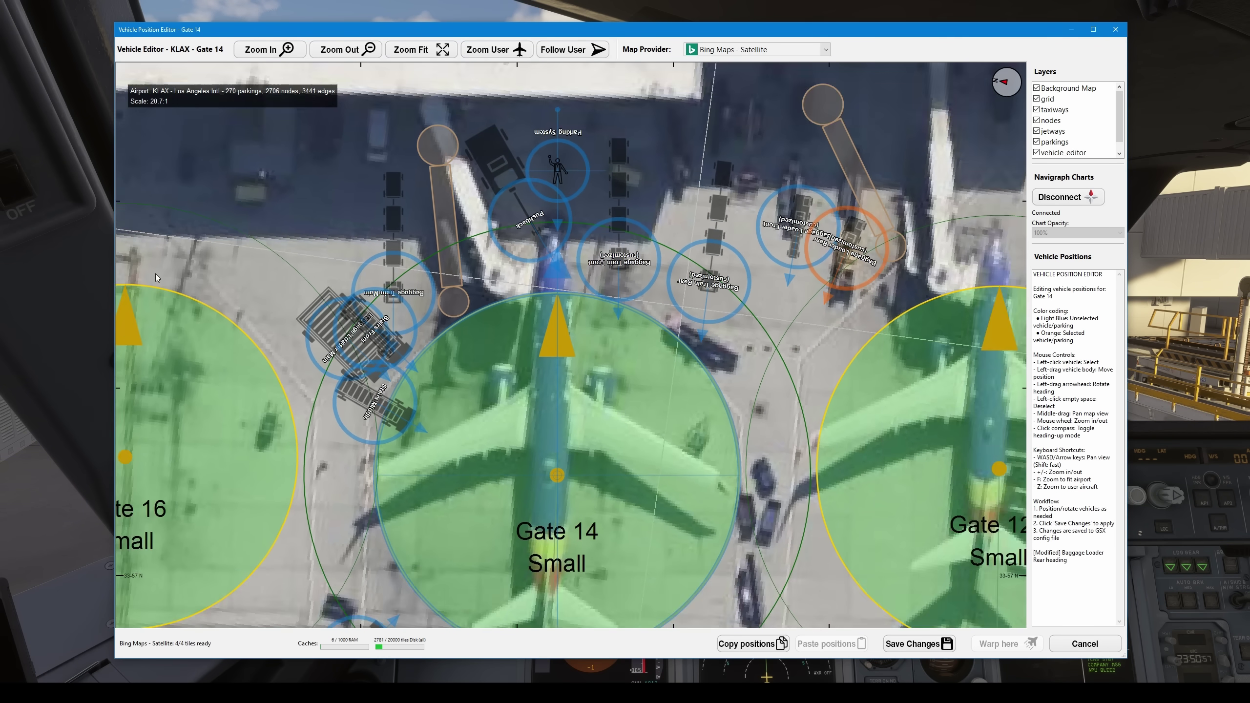
# - Reposition the stairs, main baggage loader and main baggage train on the Gate 16 side, and rotate the rear stairs
pyautogui.scroll(1, 157, 278)
pyautogui.scroll(-2, 425, 169)
pyautogui.scroll(2, 369, 522)
pyautogui.moveTo(364, 492); pyautogui.dragTo(378, 431)
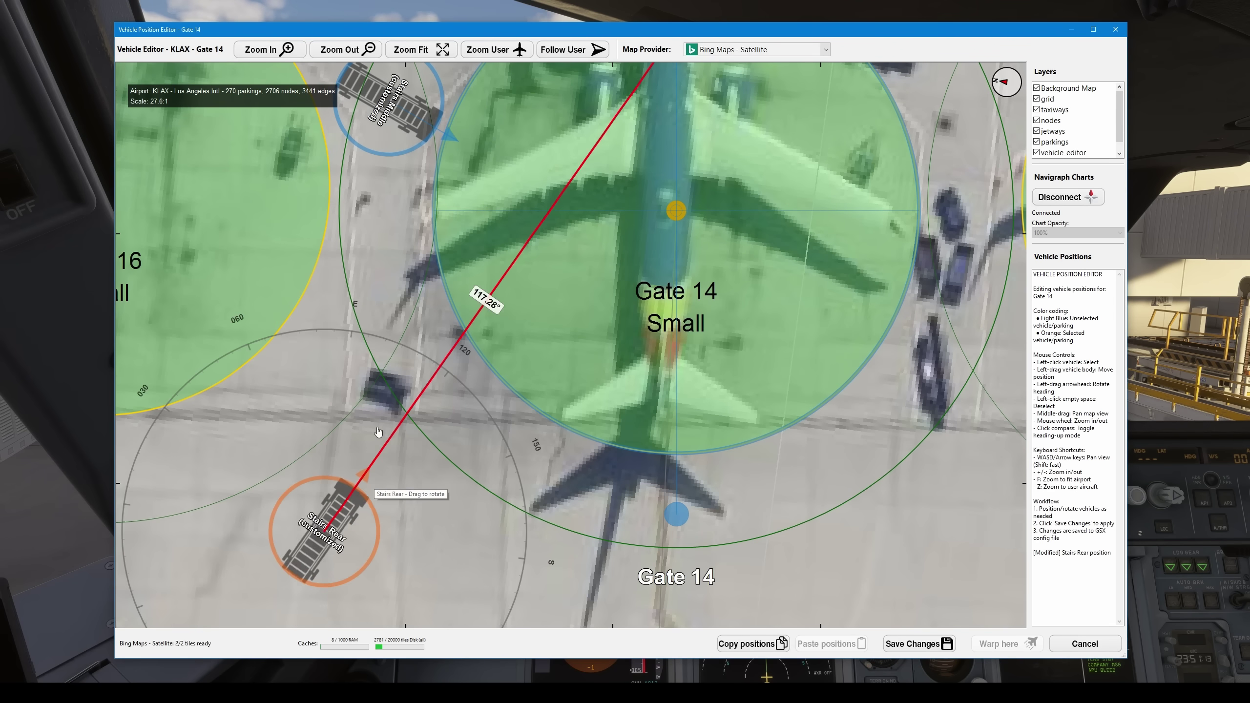
pyautogui.scroll(-3, 378, 431)
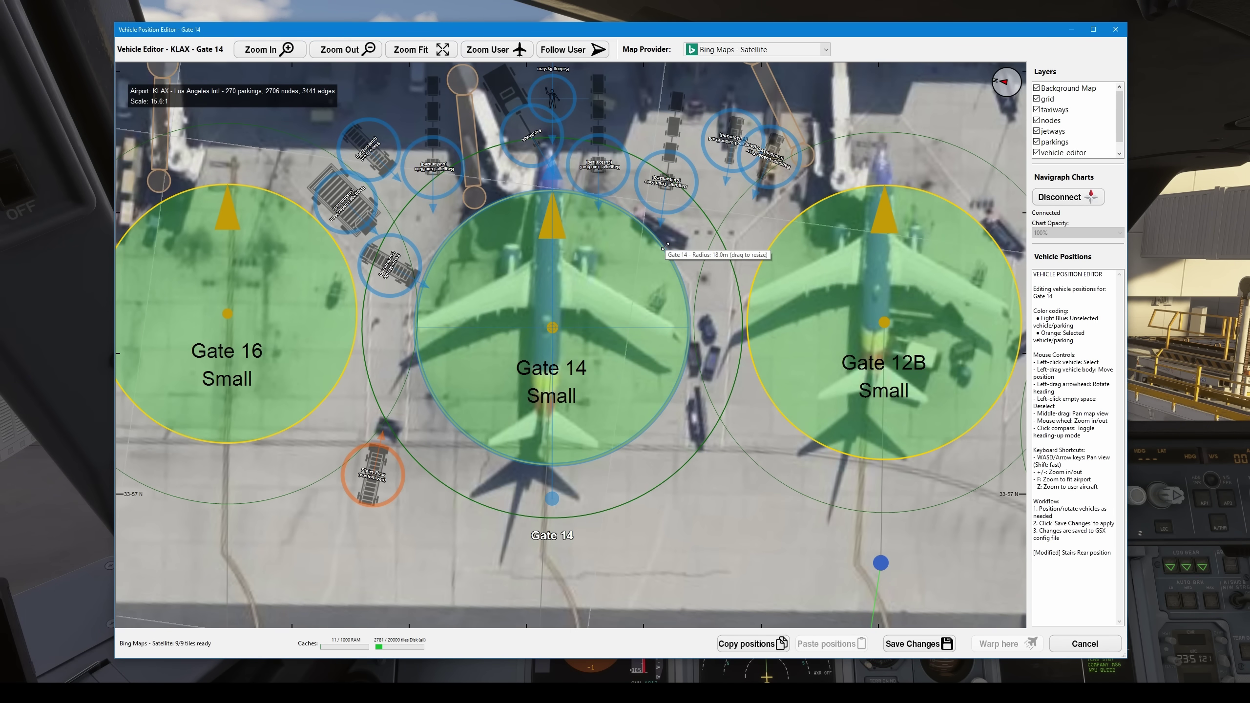
# - Enlarge Gate 14's parking radius to about 22.4 m and reduce its distance threshold to about 19 m
pyautogui.moveTo(665, 246); pyautogui.dragTo(695, 231)
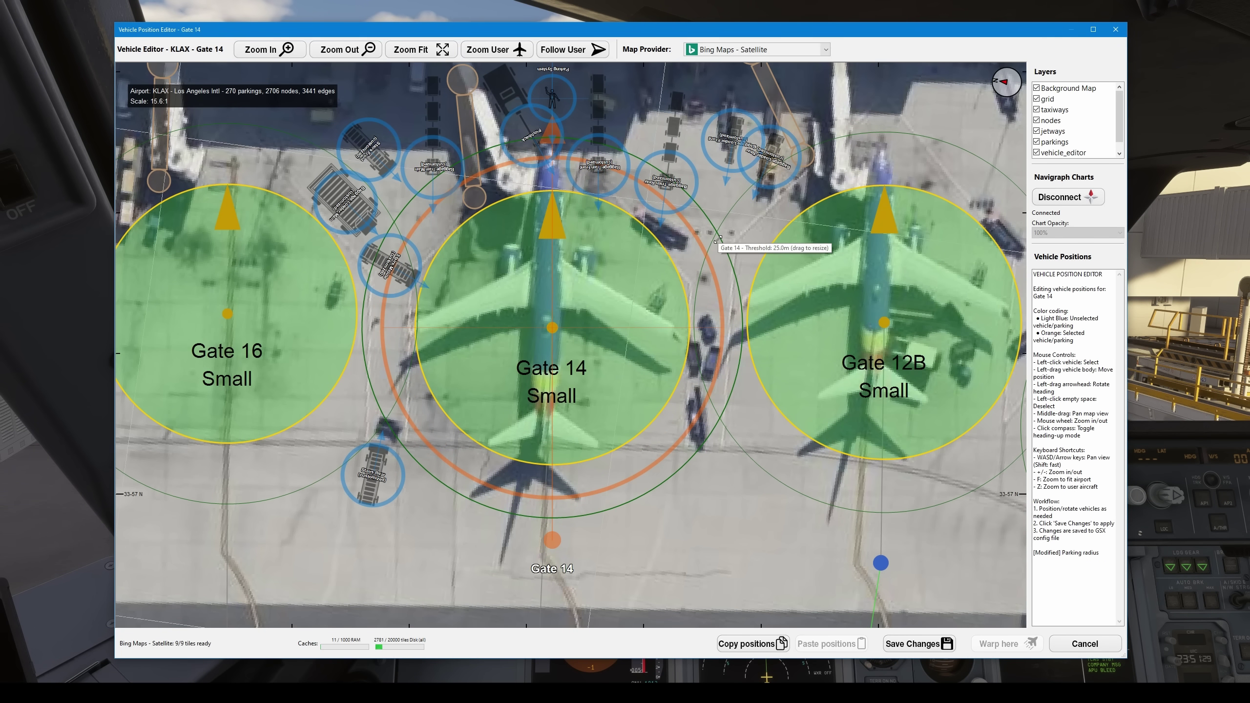
pyautogui.scroll(1, 669, 291)
pyautogui.scroll(1, 669, 292)
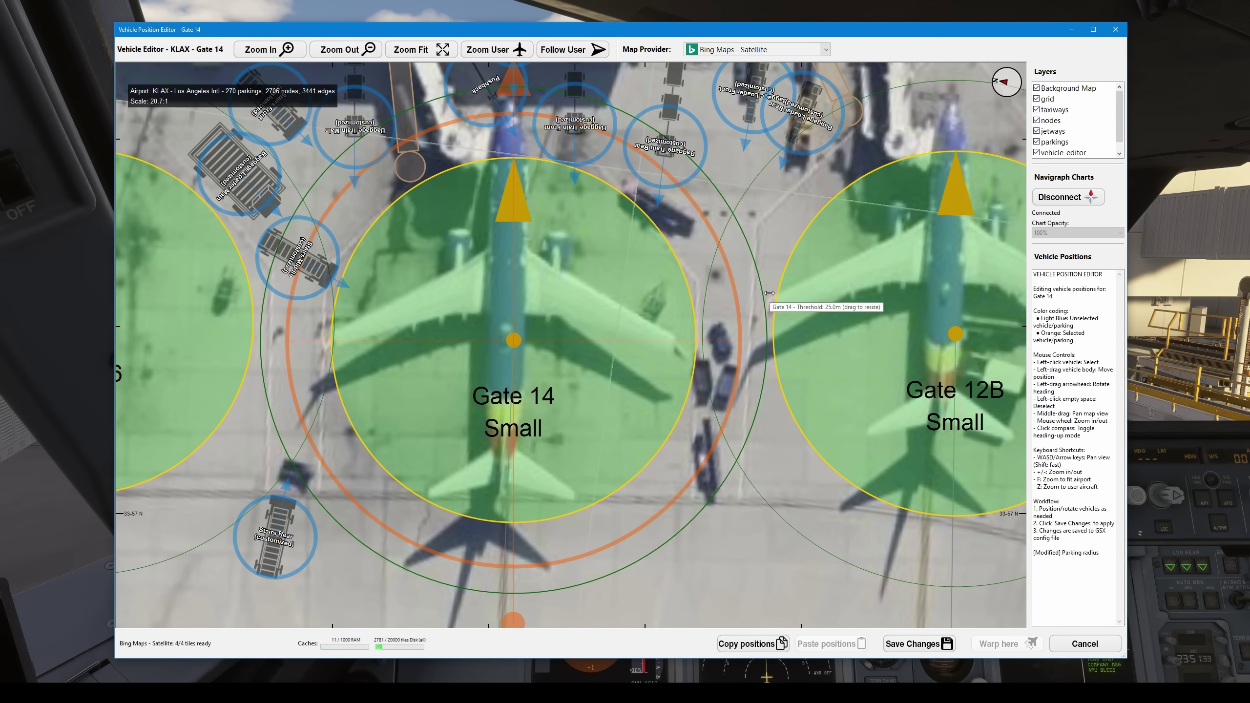
pyautogui.moveTo(751, 244); pyautogui.dragTo(689, 260)
pyautogui.moveTo(751, 301); pyautogui.dragTo(751, 302)
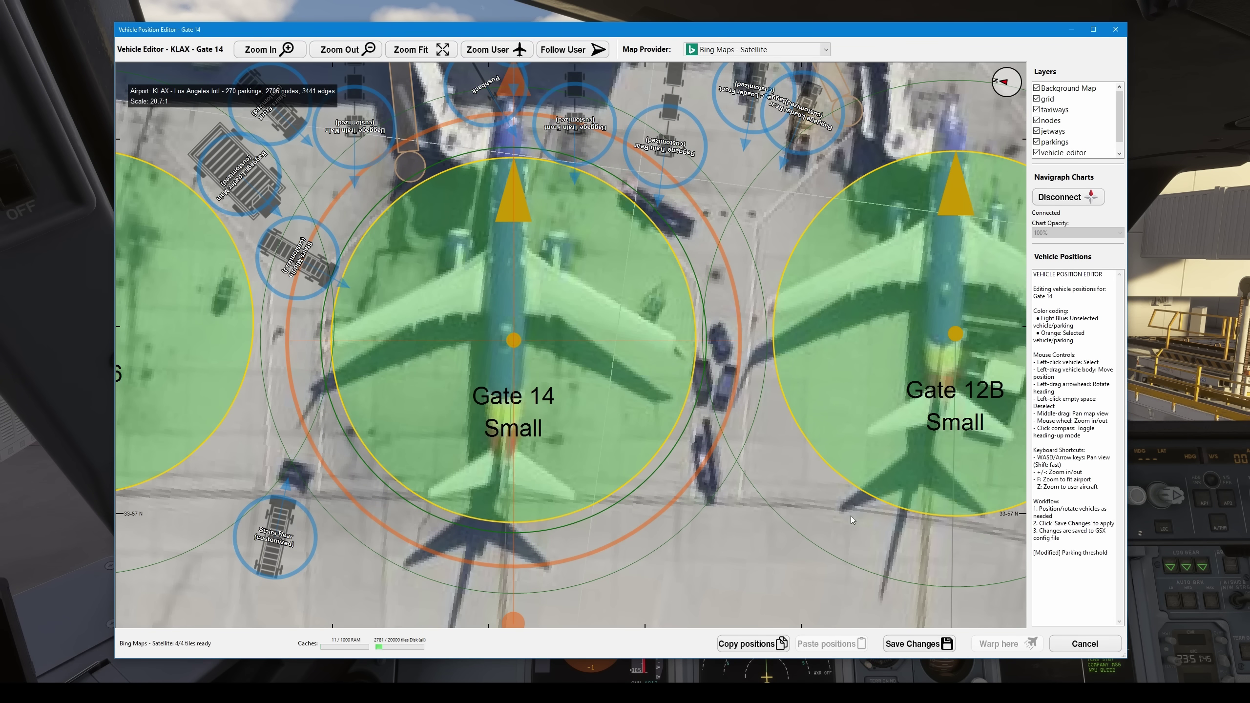
# - Adjust the position and heading of the marshaller parking system ahead of Gate 14's nose
pyautogui.scroll(5, 556, 130)
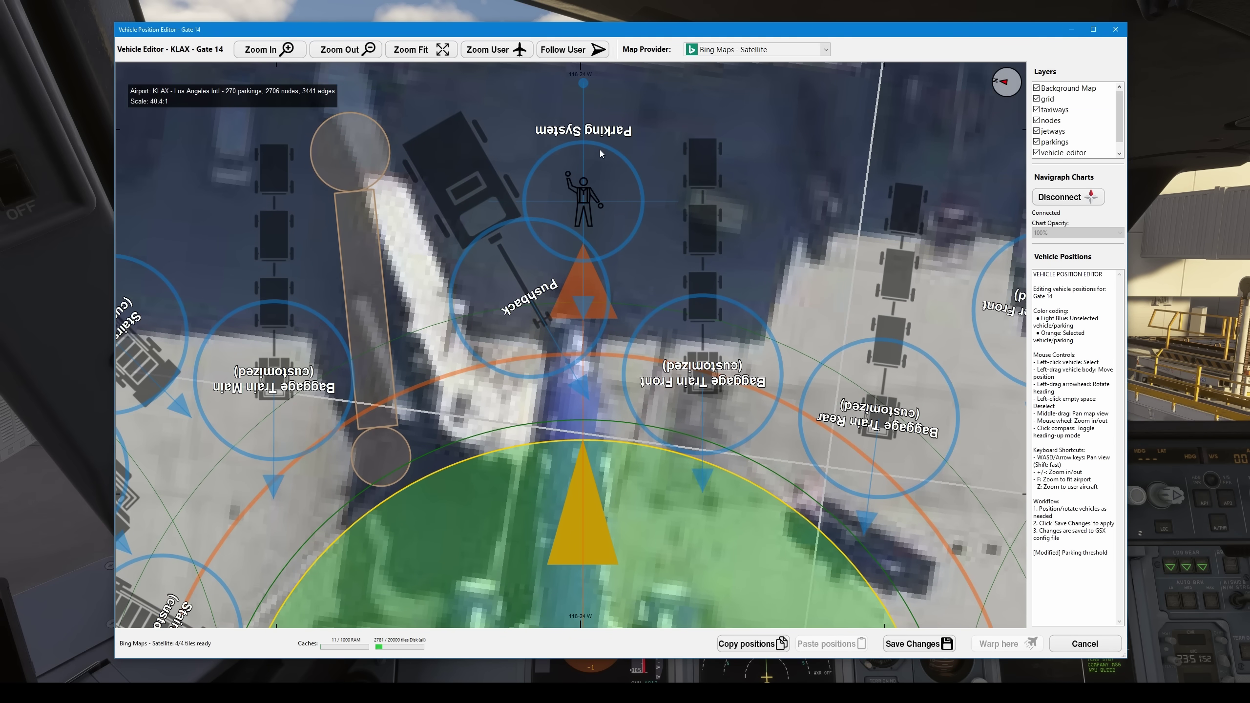
pyautogui.scroll(2, 600, 153)
pyautogui.moveTo(605, 209); pyautogui.dragTo(609, 215)
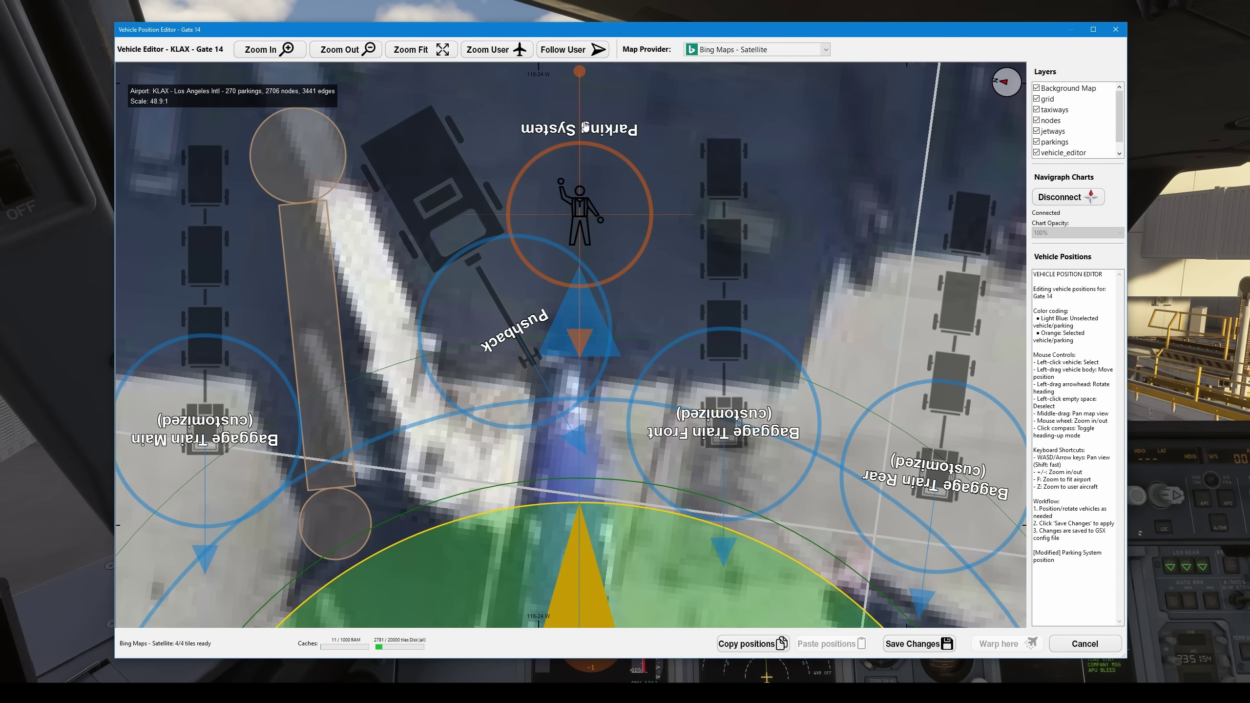
pyautogui.moveTo(579, 72); pyautogui.dragTo(580, 76)
pyautogui.moveTo(586, 201); pyautogui.dragTo(580, 206)
pyautogui.scroll(-3, 581, 206)
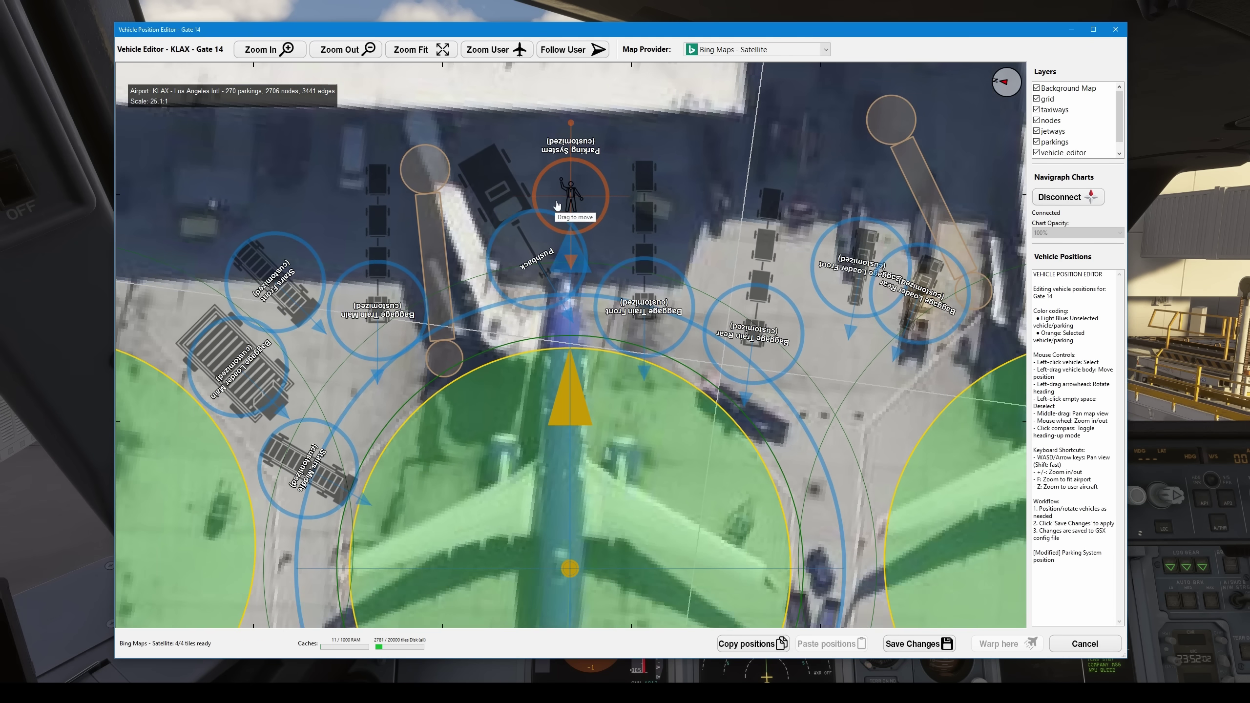
# - Save the parking, parking system and vehicle position changes to the customization file and close the vehicle editor
pyautogui.click(923, 650)
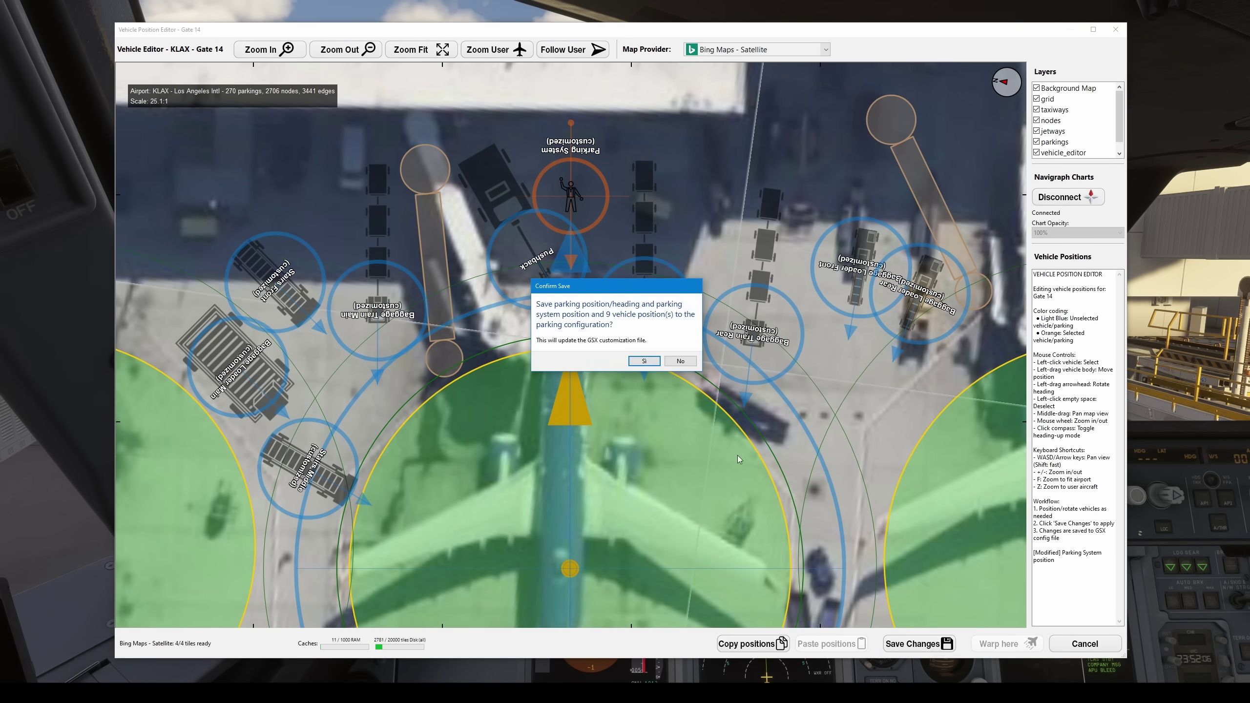
pyautogui.click(646, 361)
pyautogui.click(728, 347)
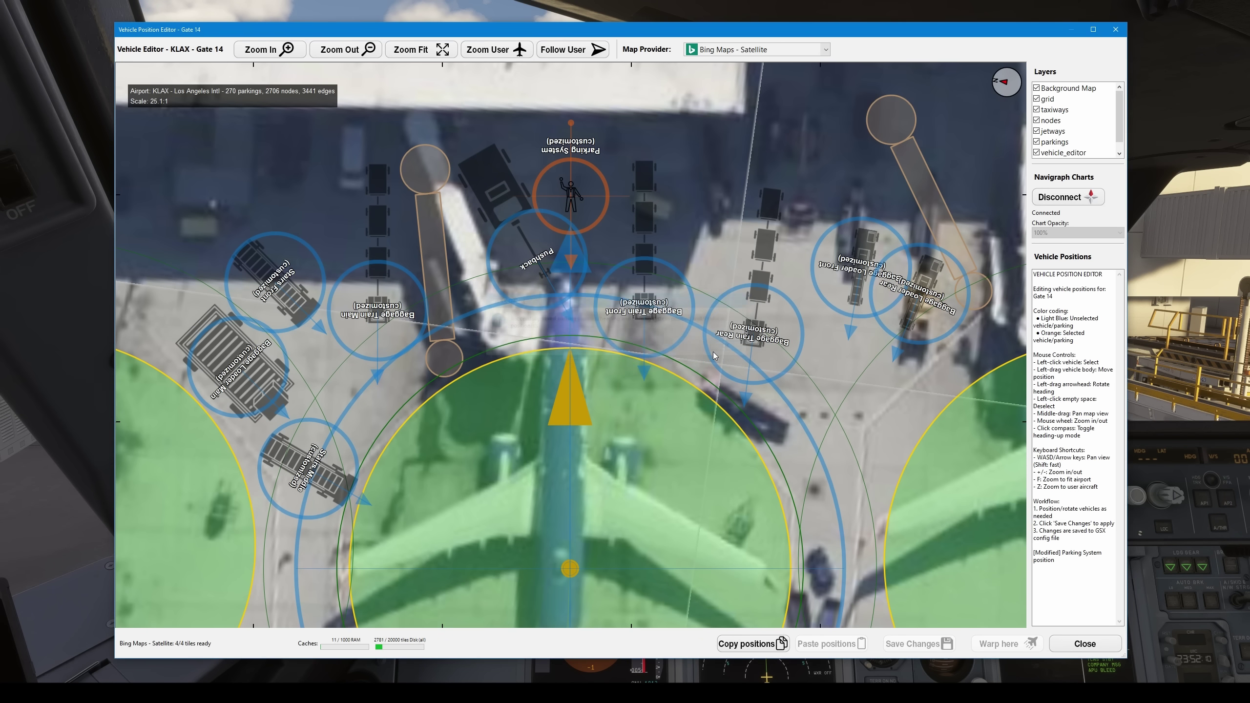
pyautogui.click(1073, 648)
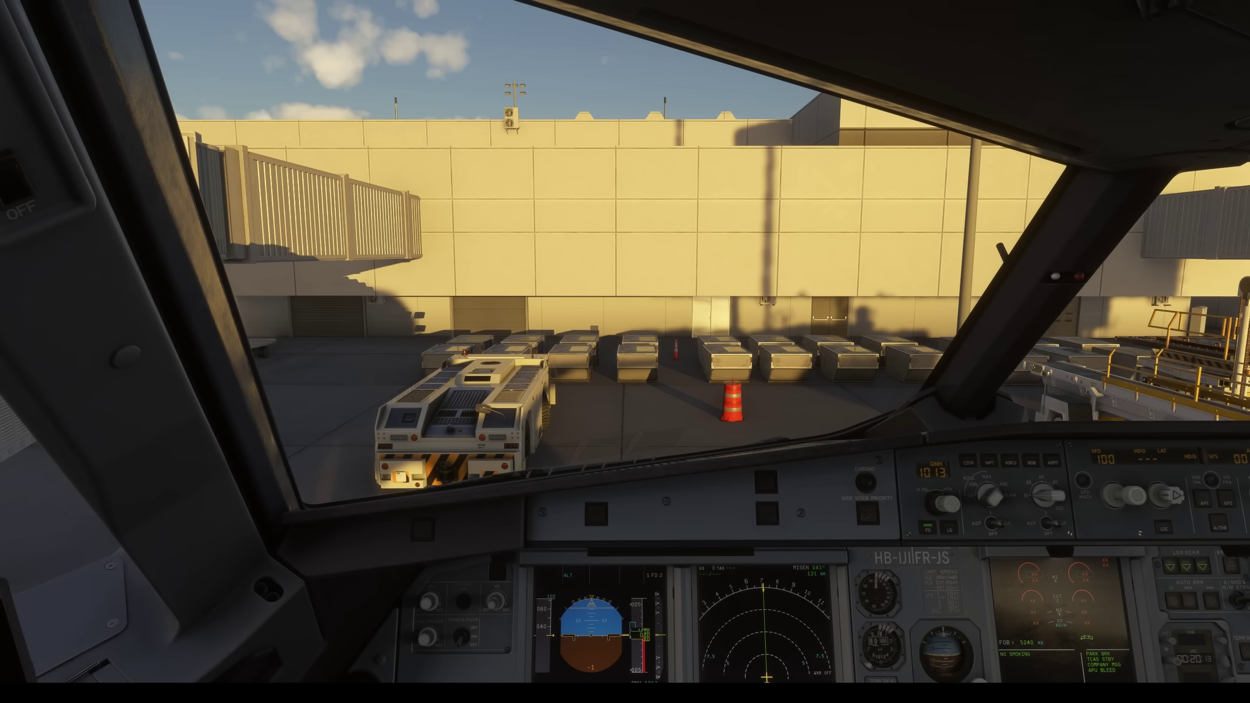
# - Reopen Gate 14's customization and open the 2D map editor for its left-direction pushback
pyautogui.hotkey('ctrl', 'shift', 'F12')
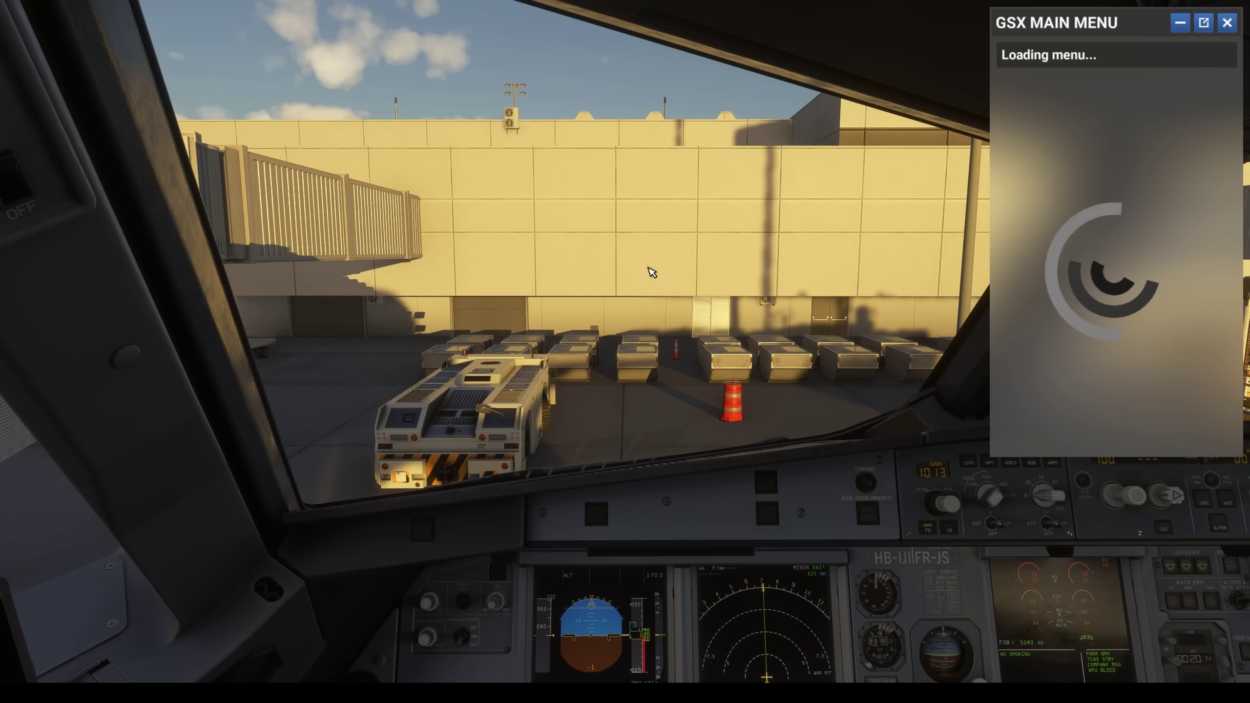
pyautogui.click(1067, 255)
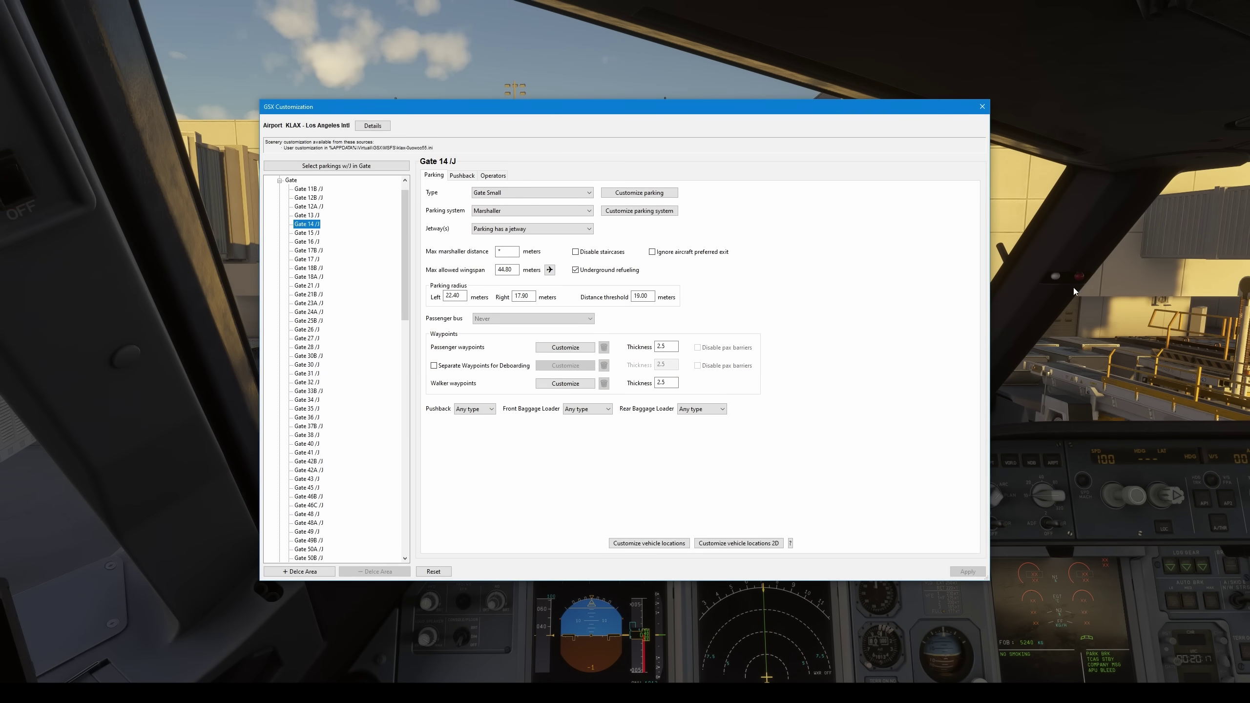
pyautogui.click(463, 176)
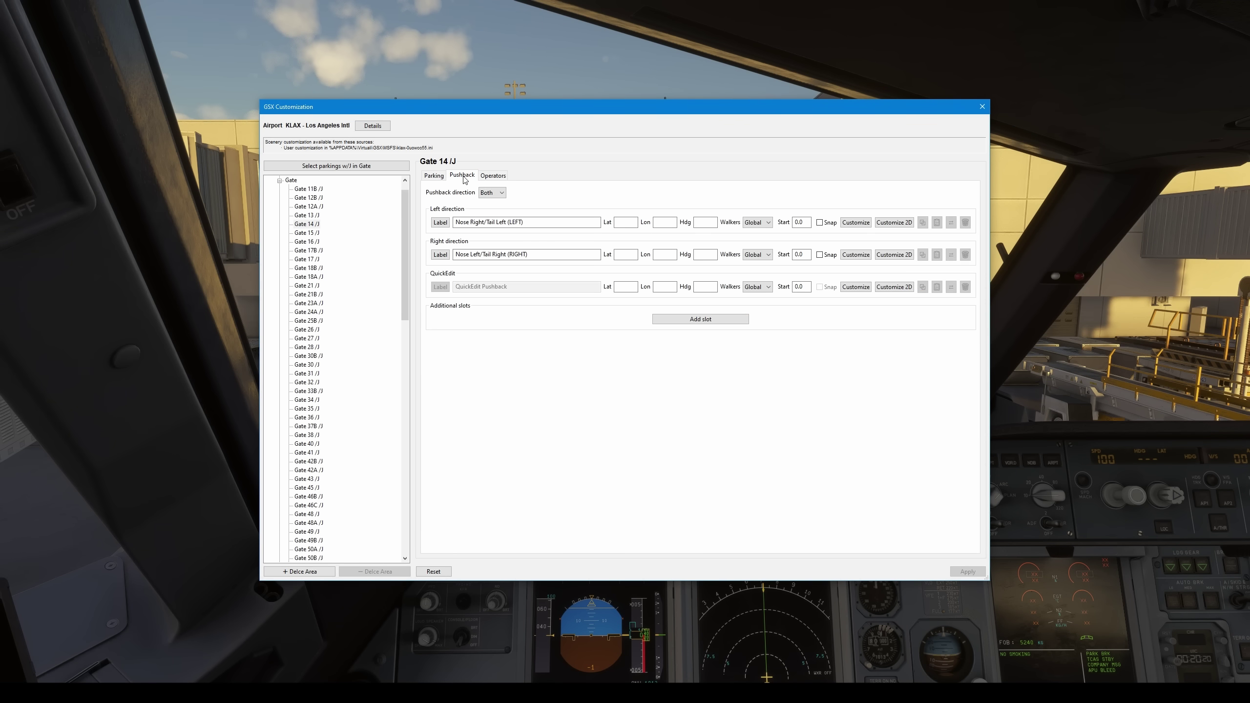
pyautogui.click(903, 228)
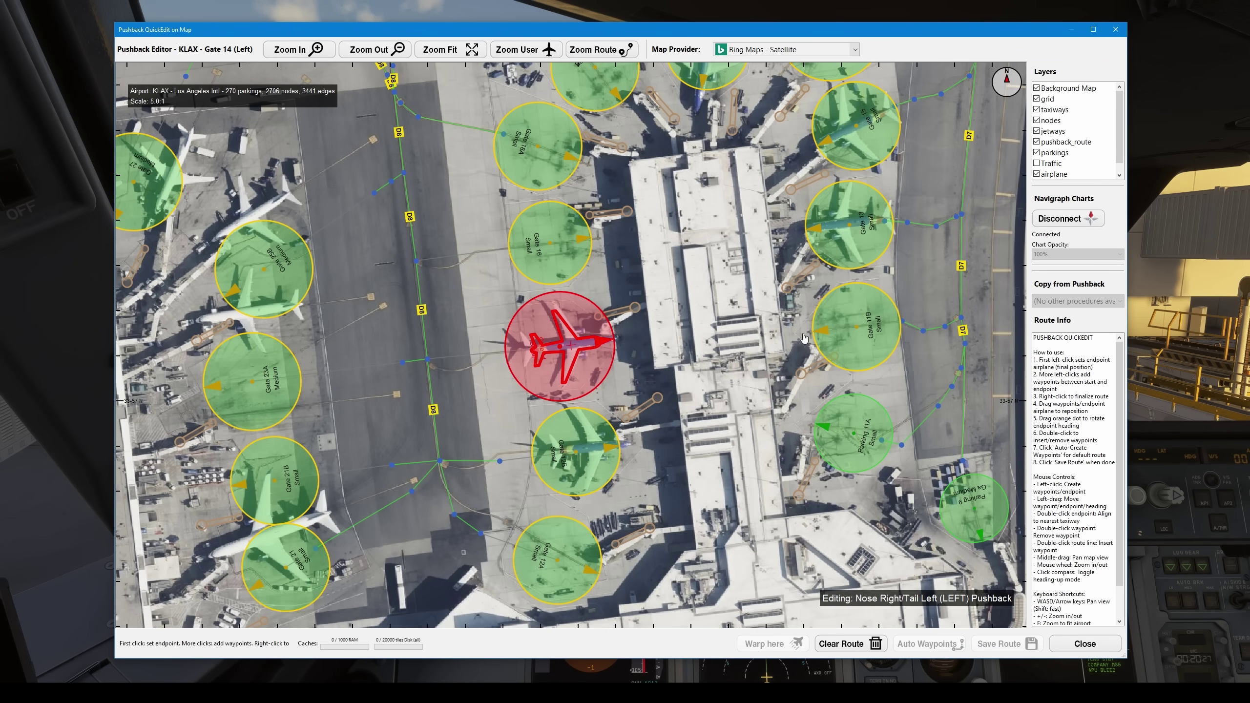
# - Turn the map to heading-up and place the pushback endpoint on taxiway D8 behind Gate 14, fine-tuning it along the centreline
pyautogui.scroll(1, 458, 385)
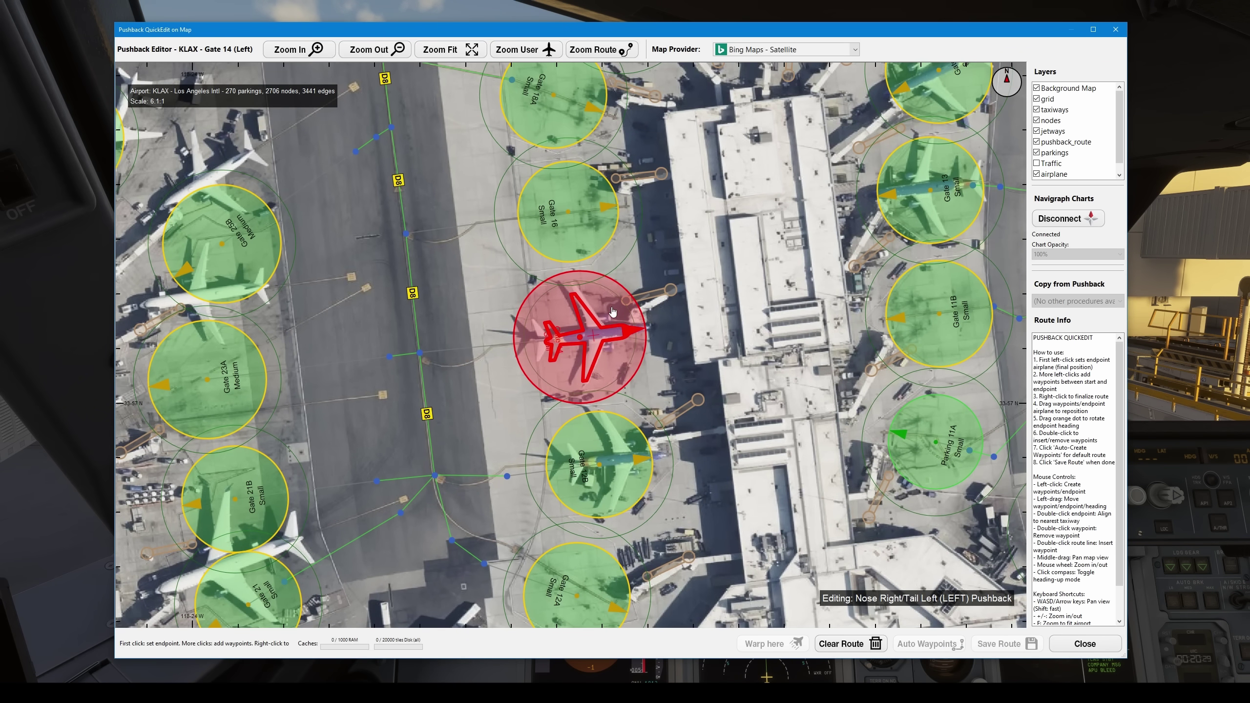
pyautogui.press('h')
pyautogui.scroll(3, 671, 400)
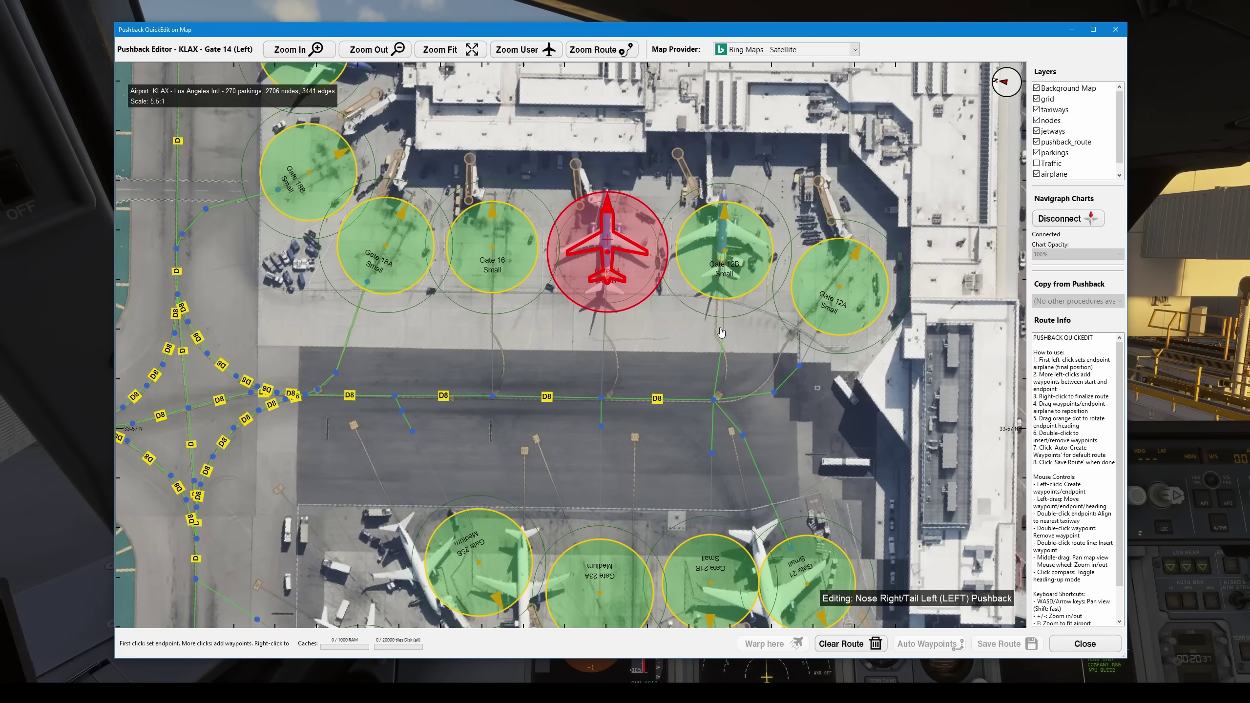
pyautogui.scroll(-1, 634, 294)
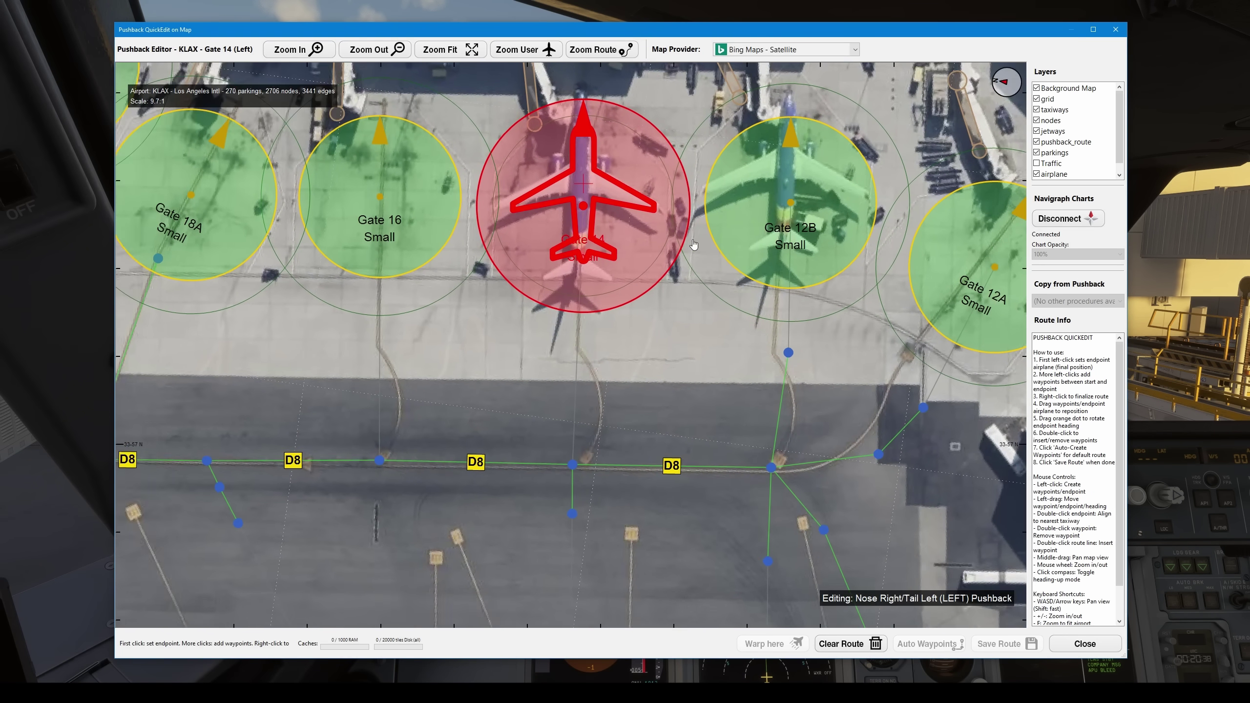
pyautogui.press('Right')
pyautogui.press('Right')
pyautogui.press('Down')
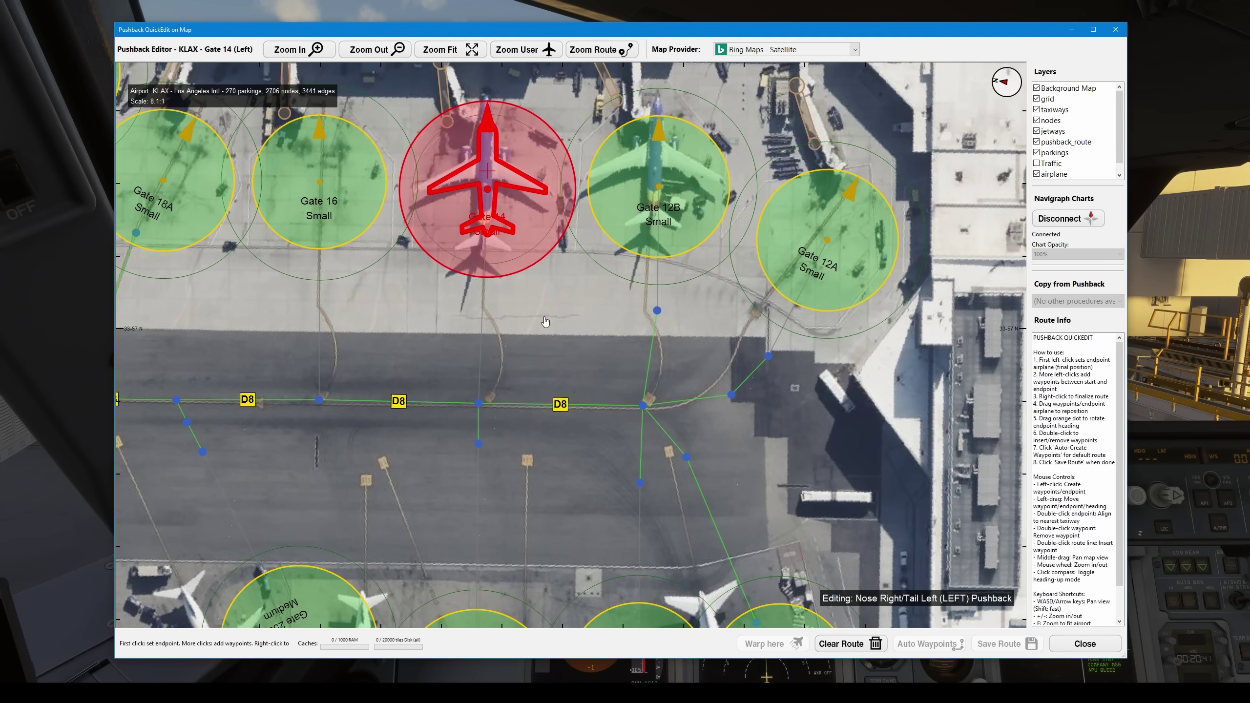
pyautogui.scroll(2, 532, 432)
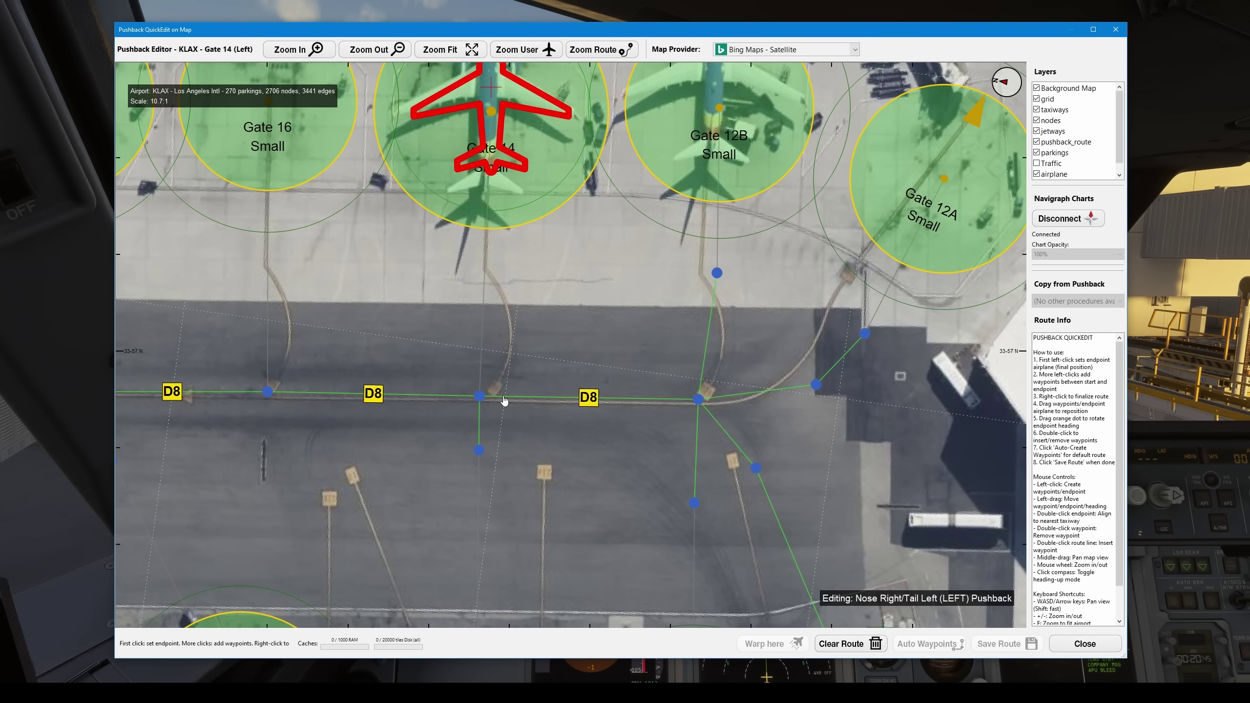
pyautogui.click(504, 400)
pyautogui.scroll(5, 501, 400)
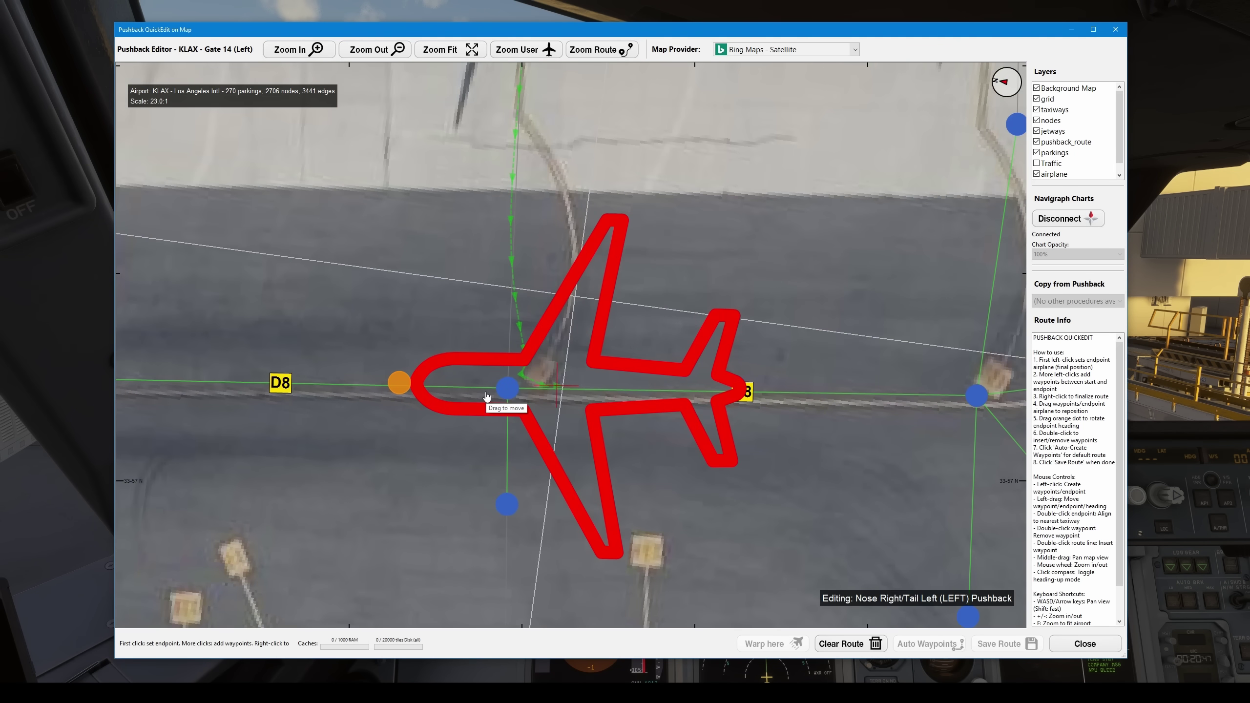
pyautogui.moveTo(573, 398); pyautogui.dragTo(561, 402)
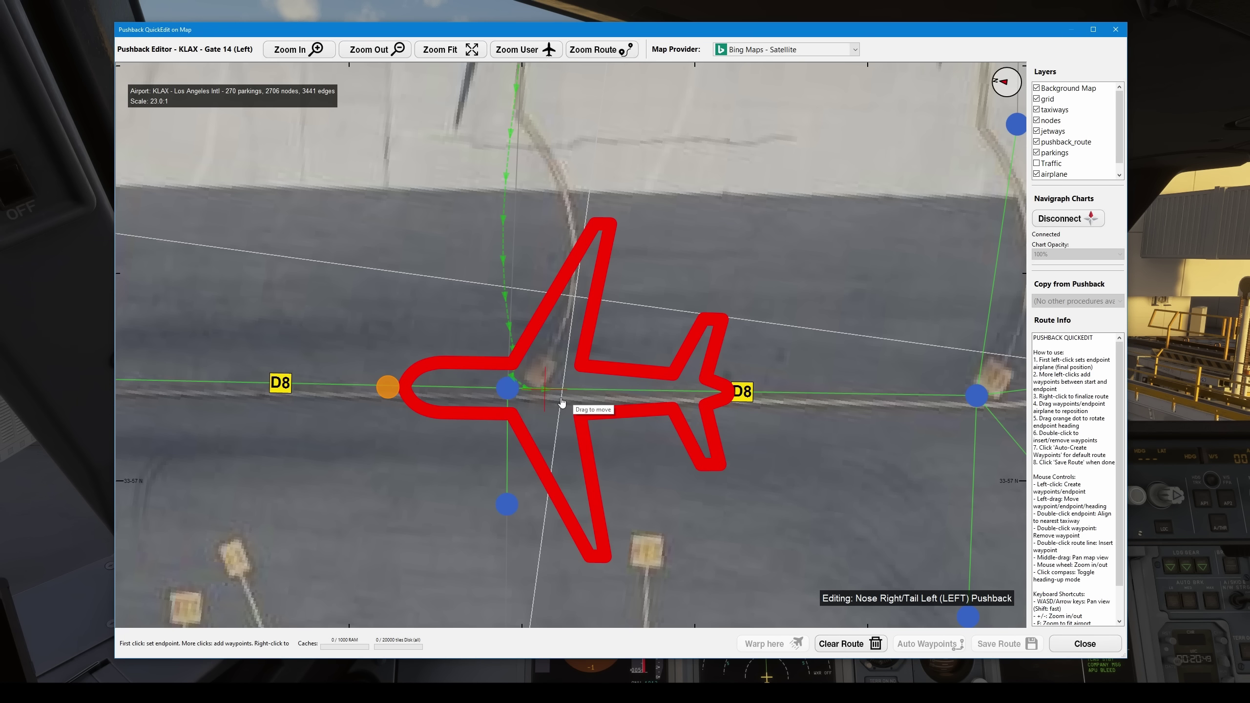
# - Add one waypoint on the apron between Gate 14 and the pushback endpoint, and finalize the route
pyautogui.scroll(-1, 450, 402)
pyautogui.scroll(-4, 450, 403)
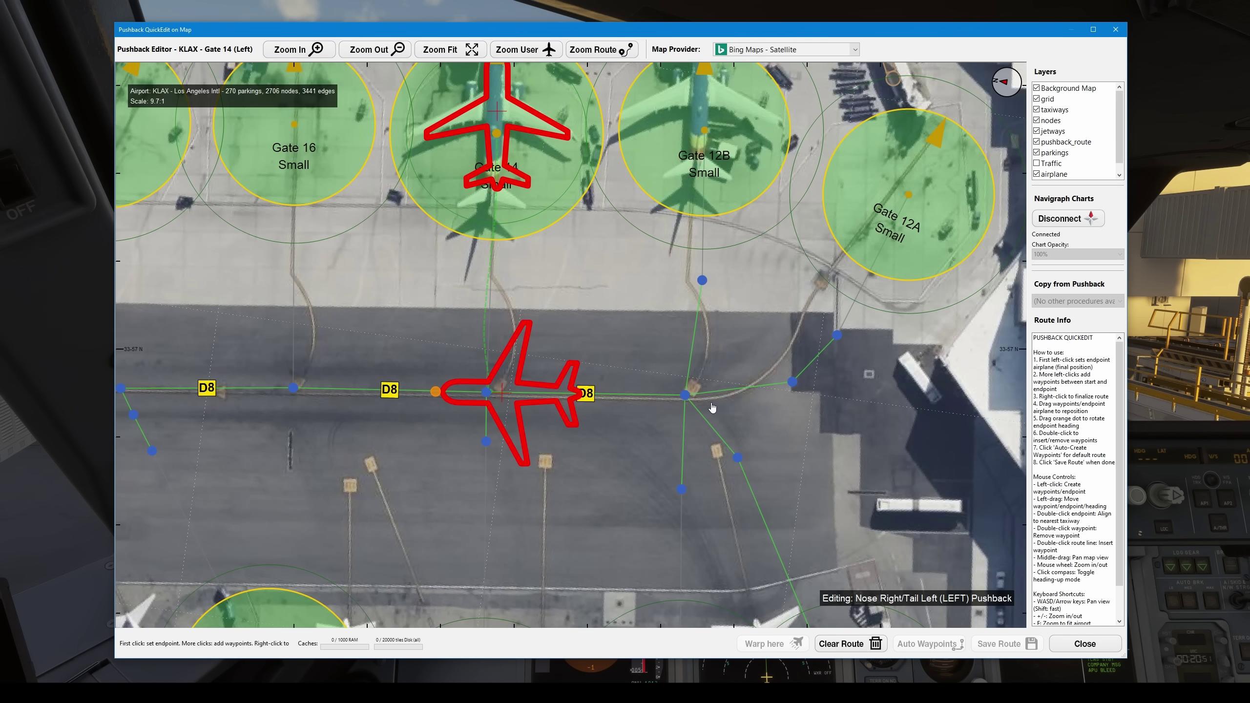
pyautogui.click(629, 310)
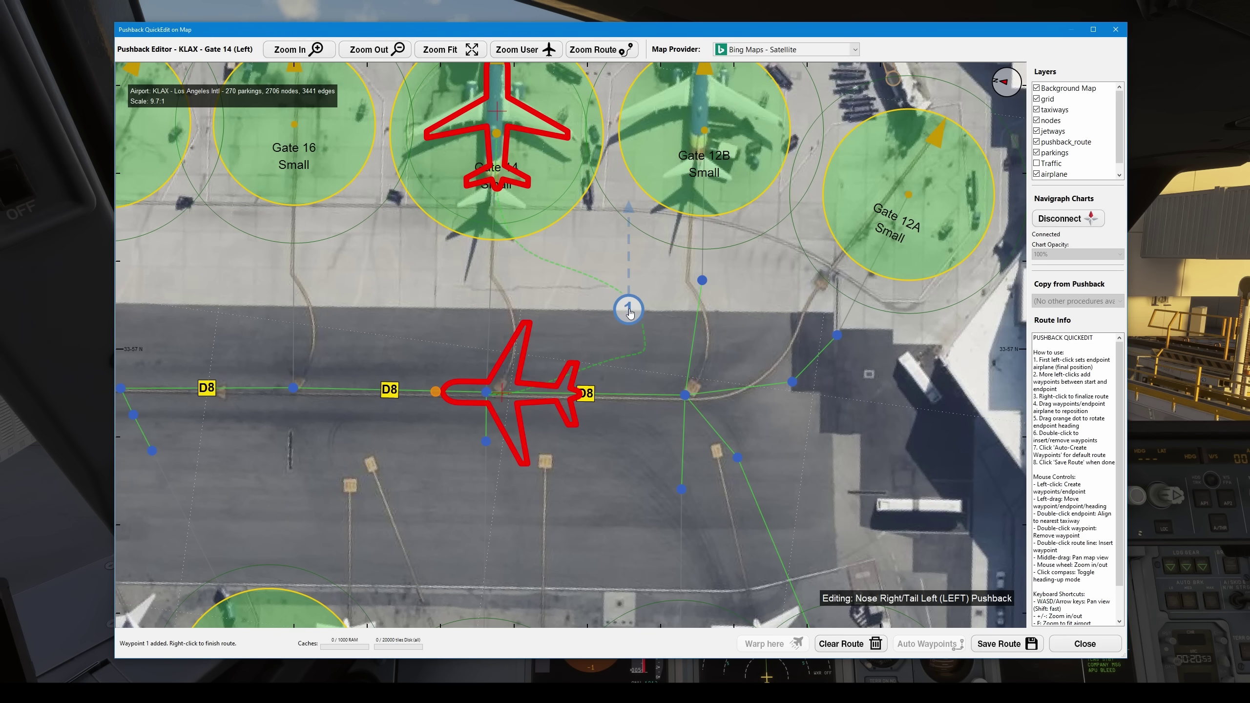
pyautogui.rightClick(629, 311)
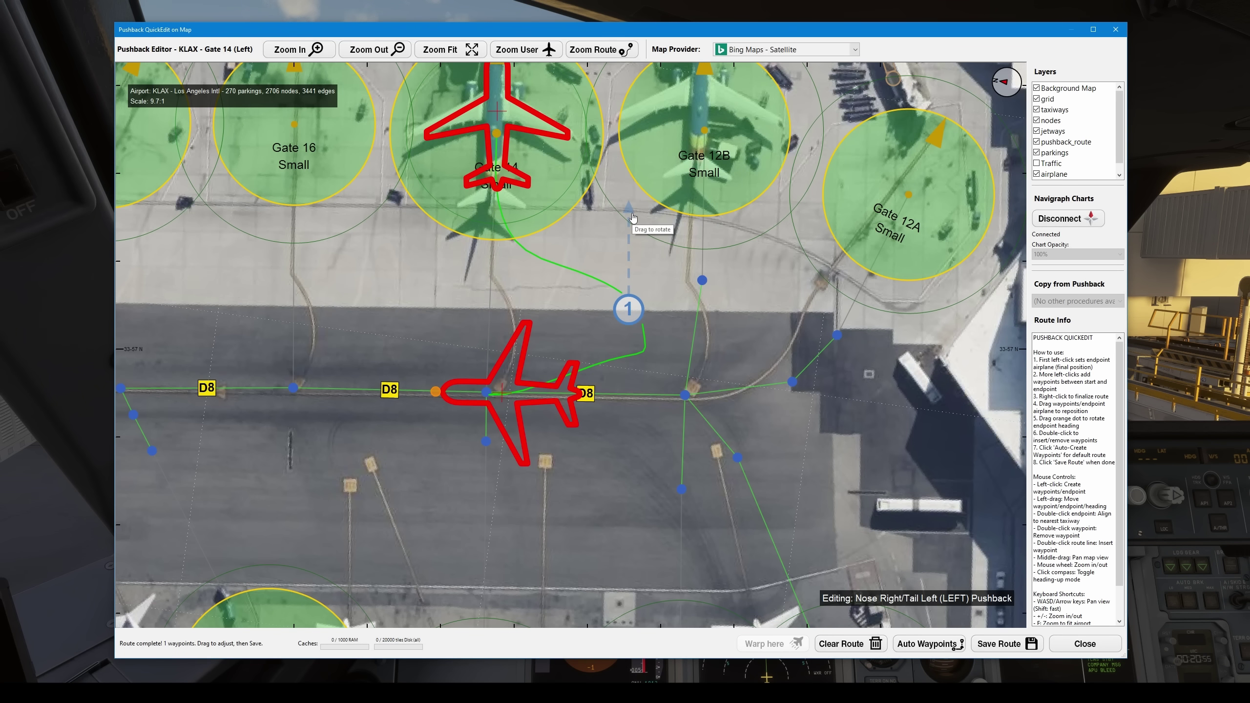
# - Rotate the waypoint to face north, parallel to taxiway D8, and move it behind Gate 12B so the route pushes back and then pulls forward
pyautogui.moveTo(629, 211); pyautogui.dragTo(553, 340)
pyautogui.moveTo(650, 313); pyautogui.dragTo(745, 309)
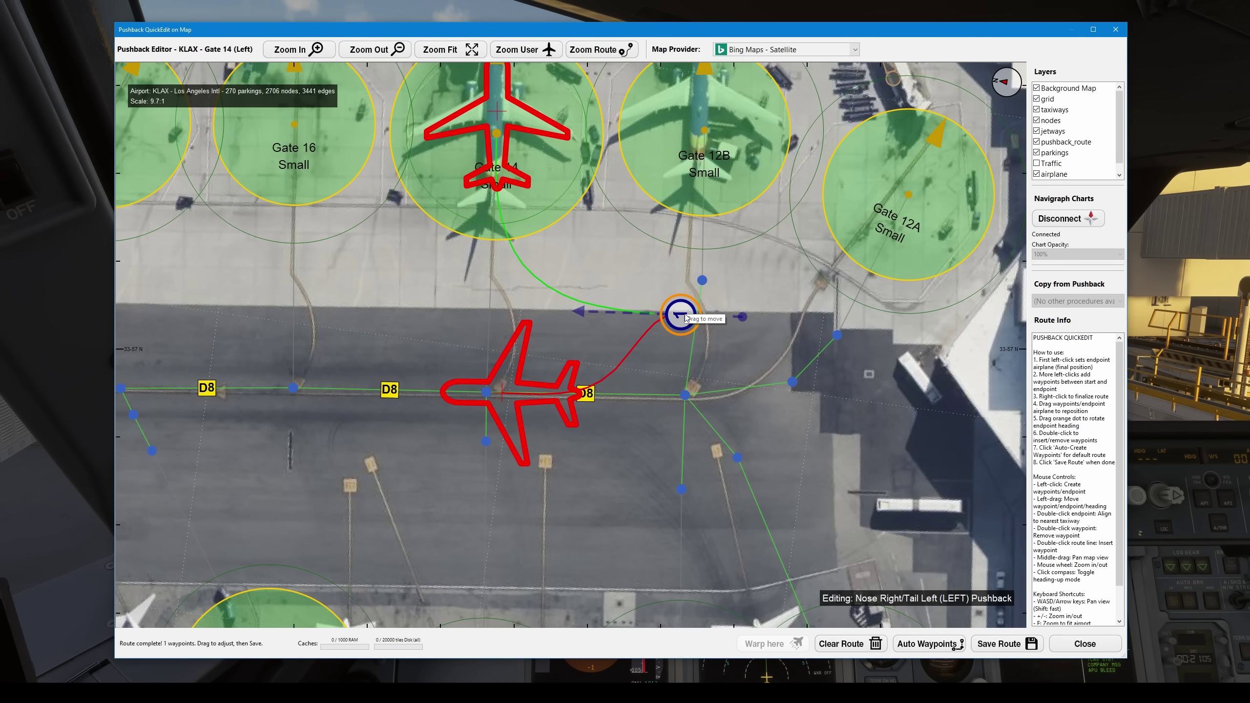
pyautogui.scroll(3, 748, 323)
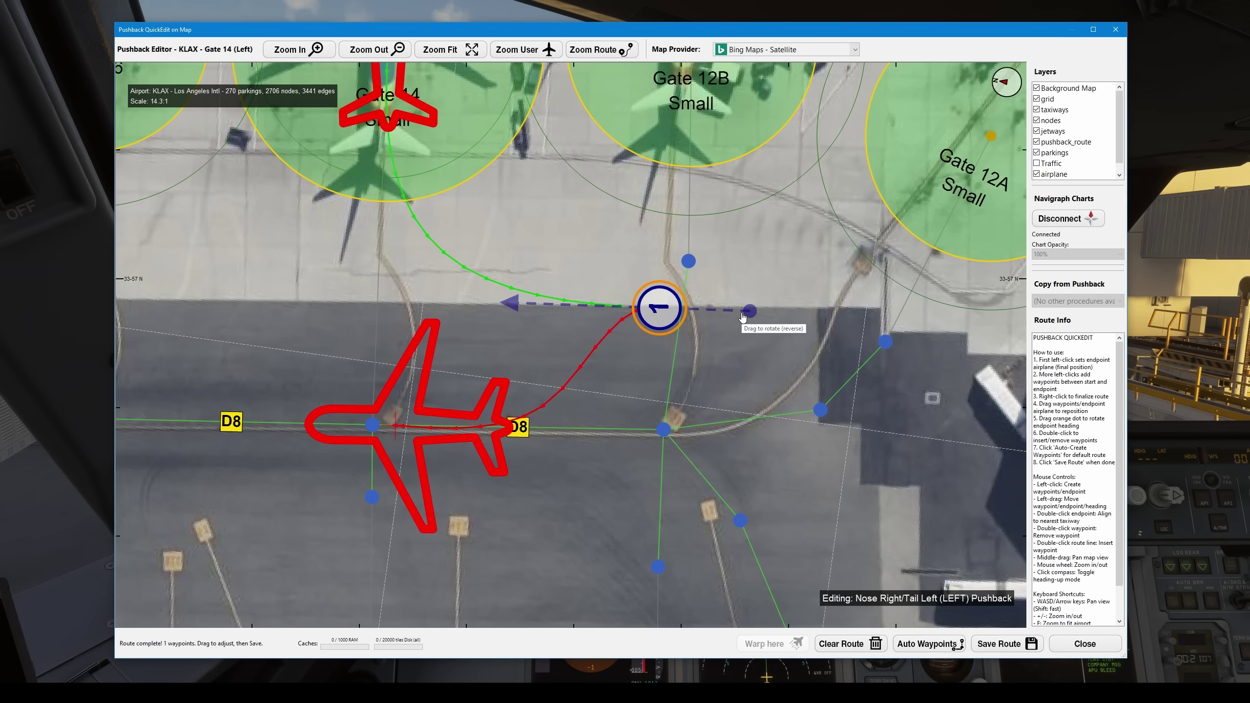
pyautogui.moveTo(507, 307); pyautogui.dragTo(511, 311)
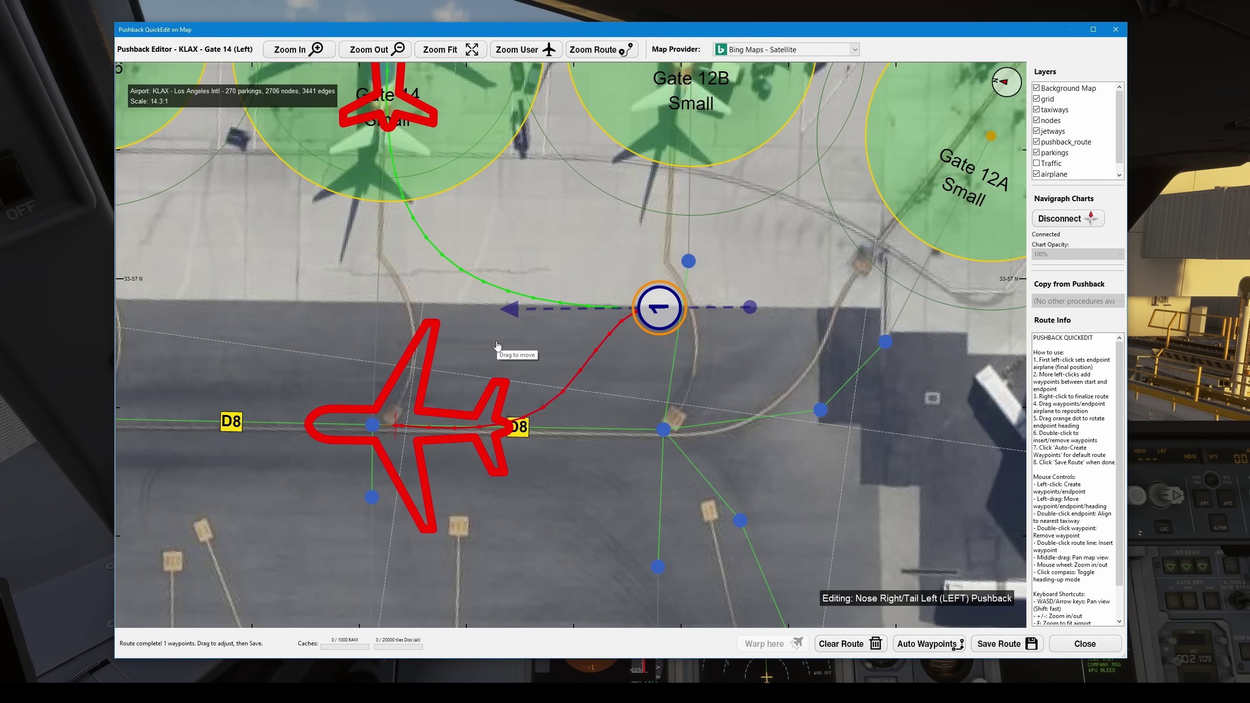
# - Examine the green push and red pull segments of the route from Gate 14 through the waypoint to the endpoint
pyautogui.scroll(6, 598, 360)
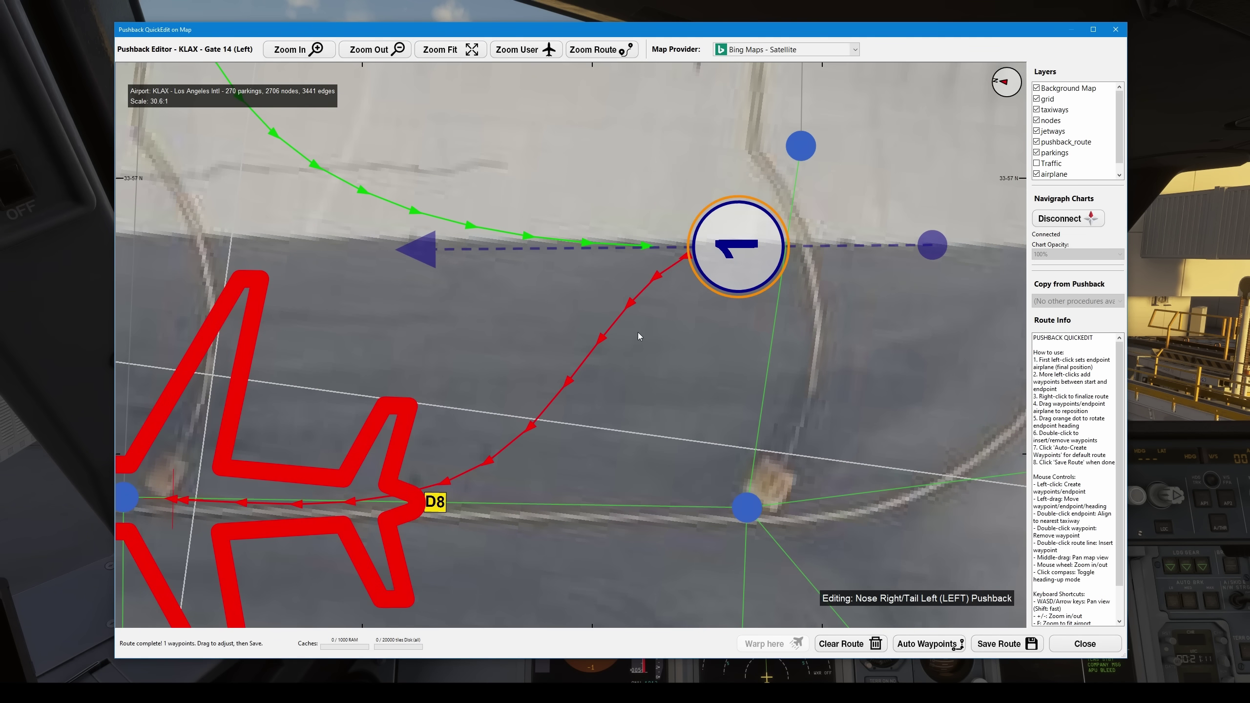
pyautogui.scroll(-7, 638, 336)
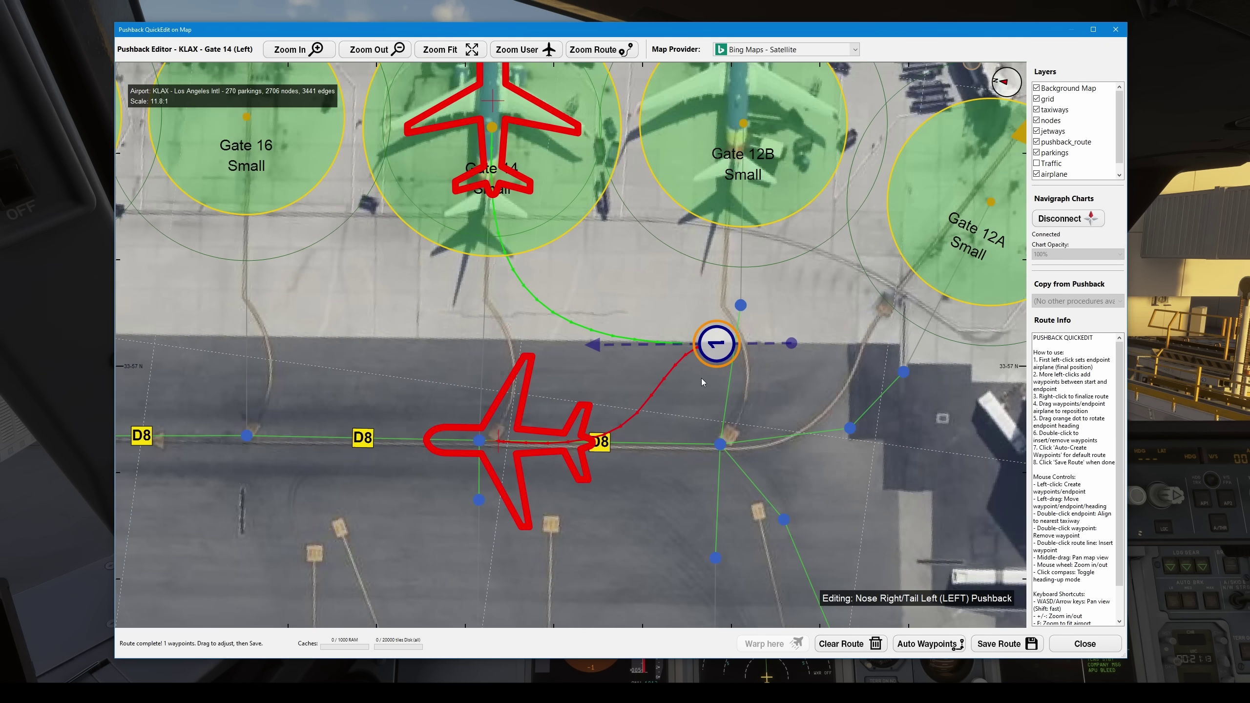
pyautogui.scroll(11, 502, 444)
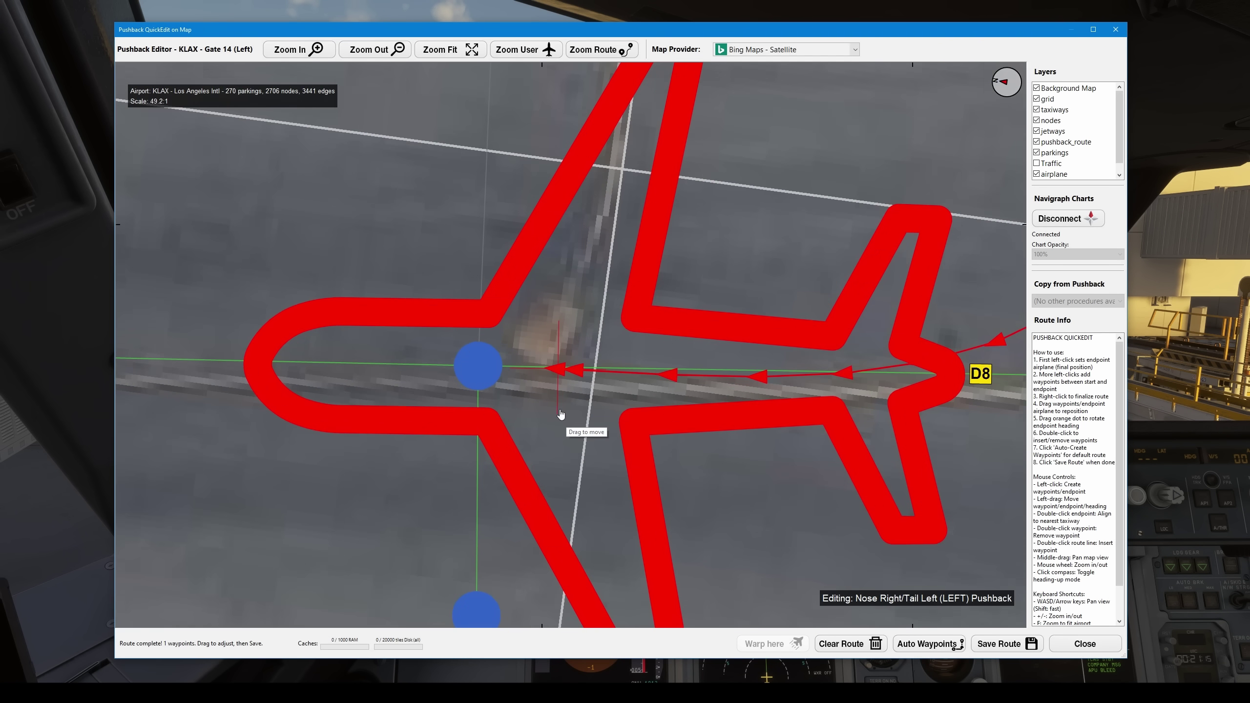
pyautogui.moveTo(571, 447)
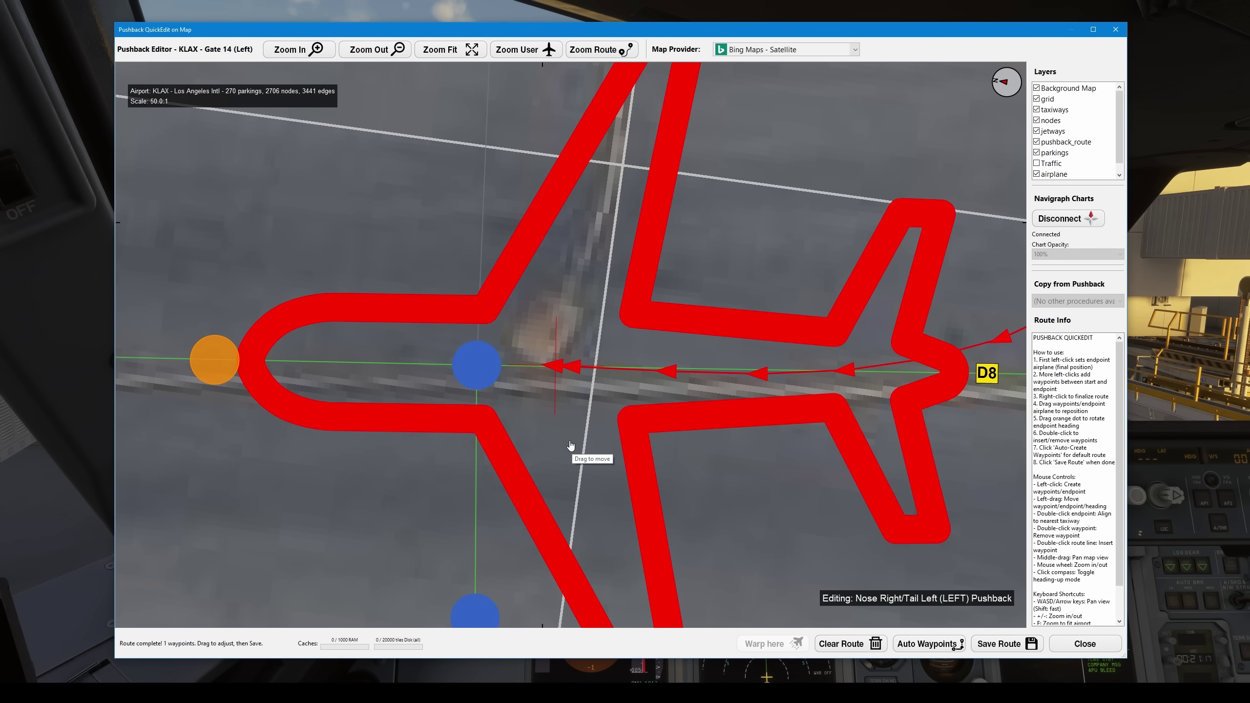
pyautogui.scroll(-8, 762, 374)
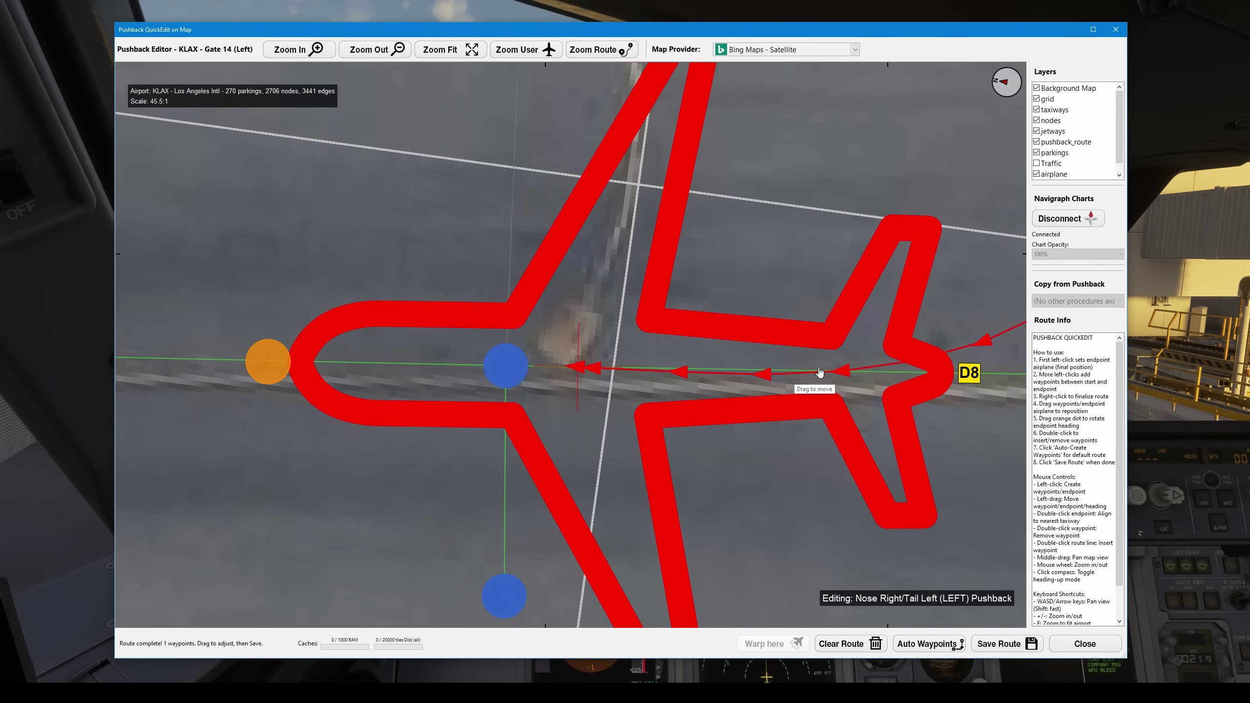
pyautogui.scroll(-8, 482, 355)
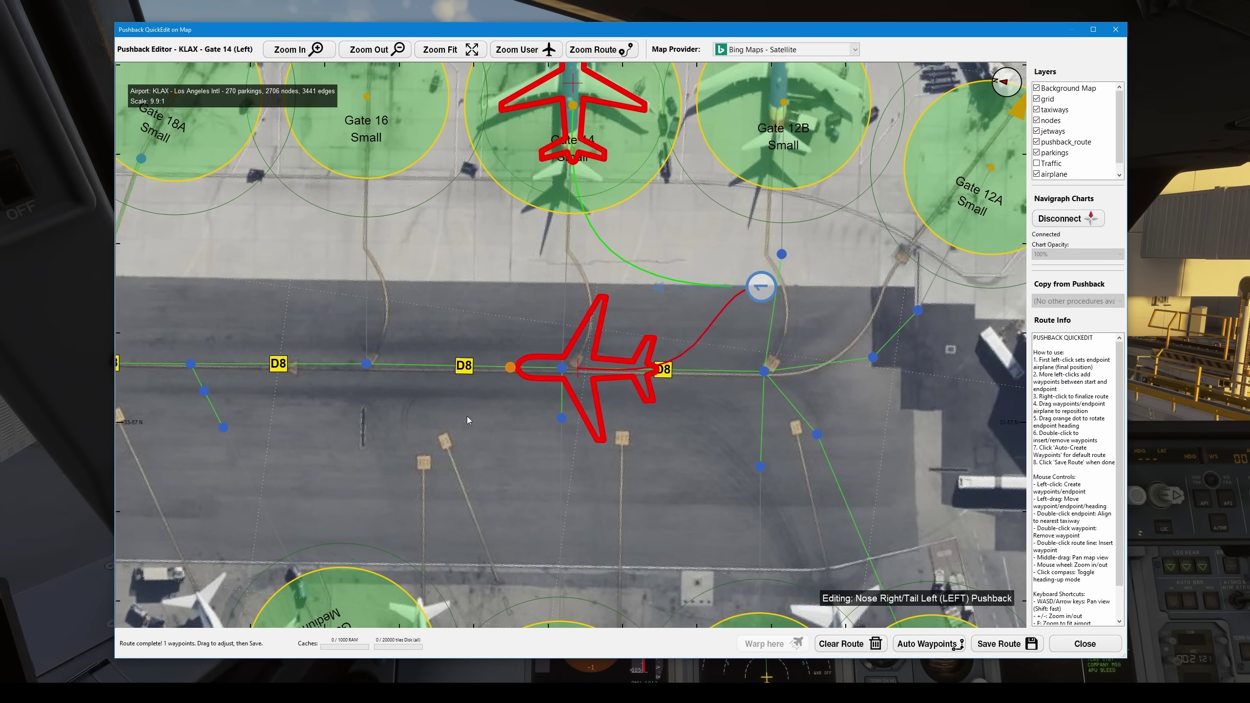
pyautogui.scroll(4, 576, 196)
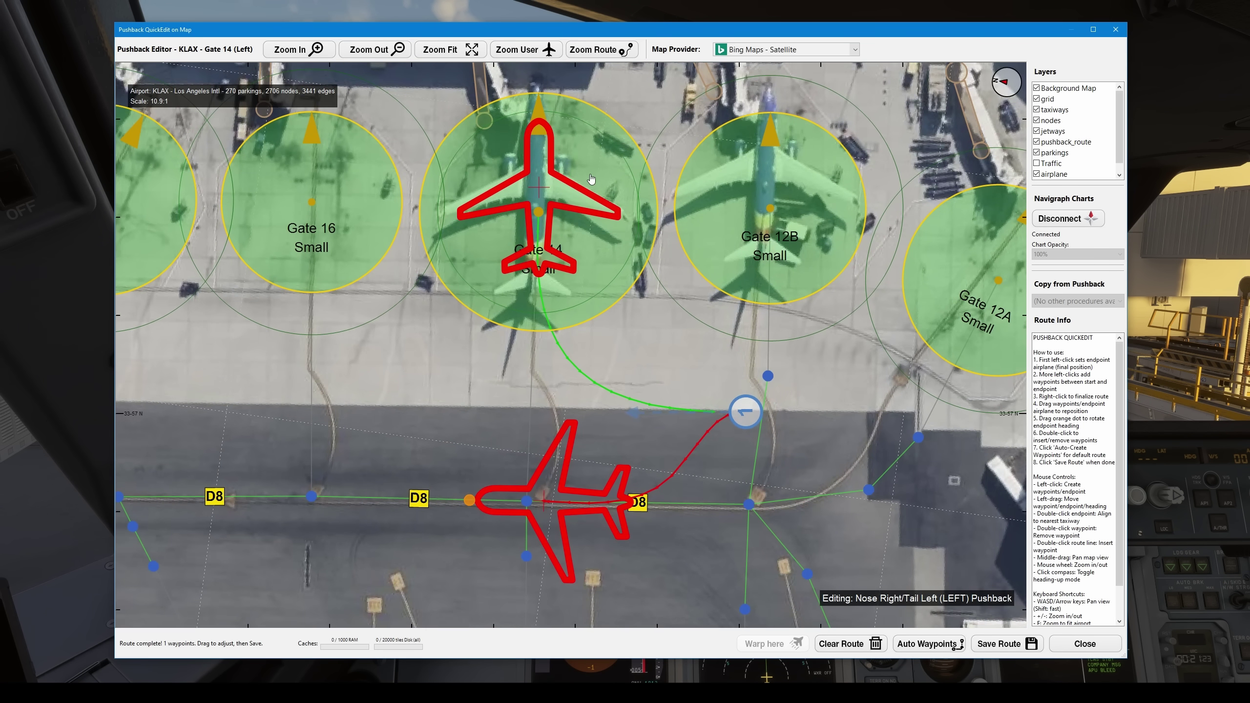
# - Save the left pushback route and label the left direction "Push/Pull Facing N on Taxi D8"
pyautogui.click(998, 643)
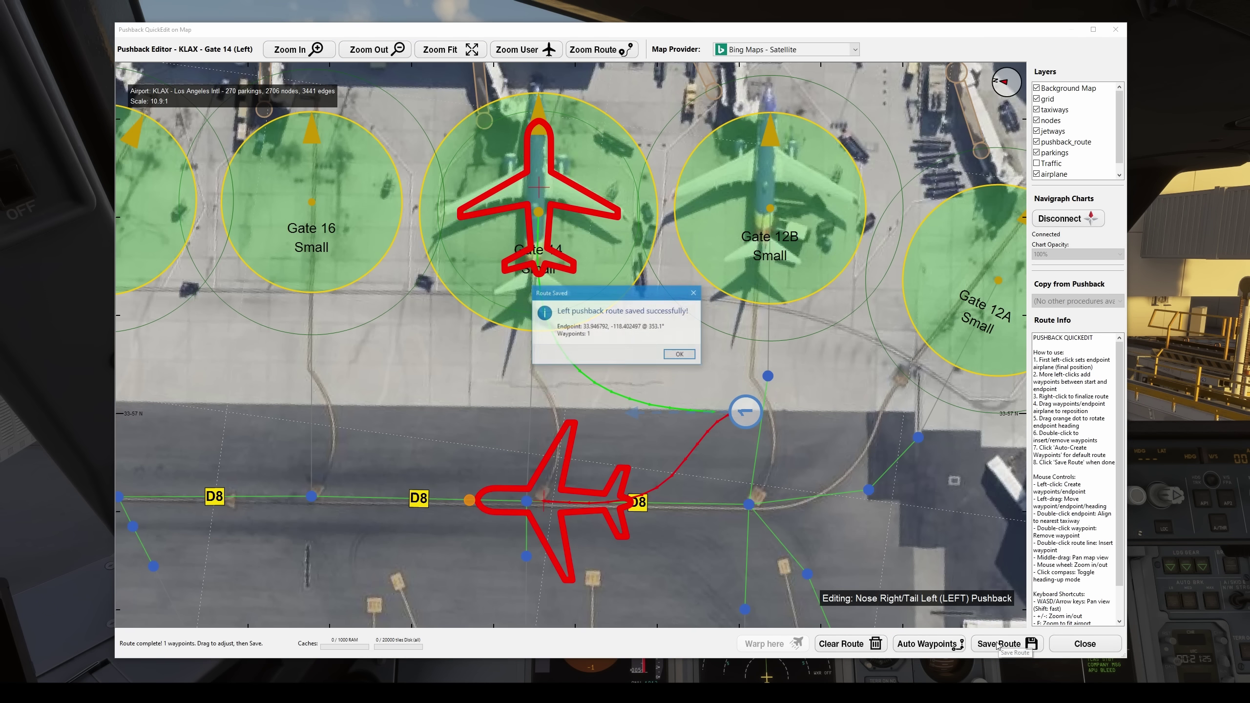
pyautogui.click(681, 354)
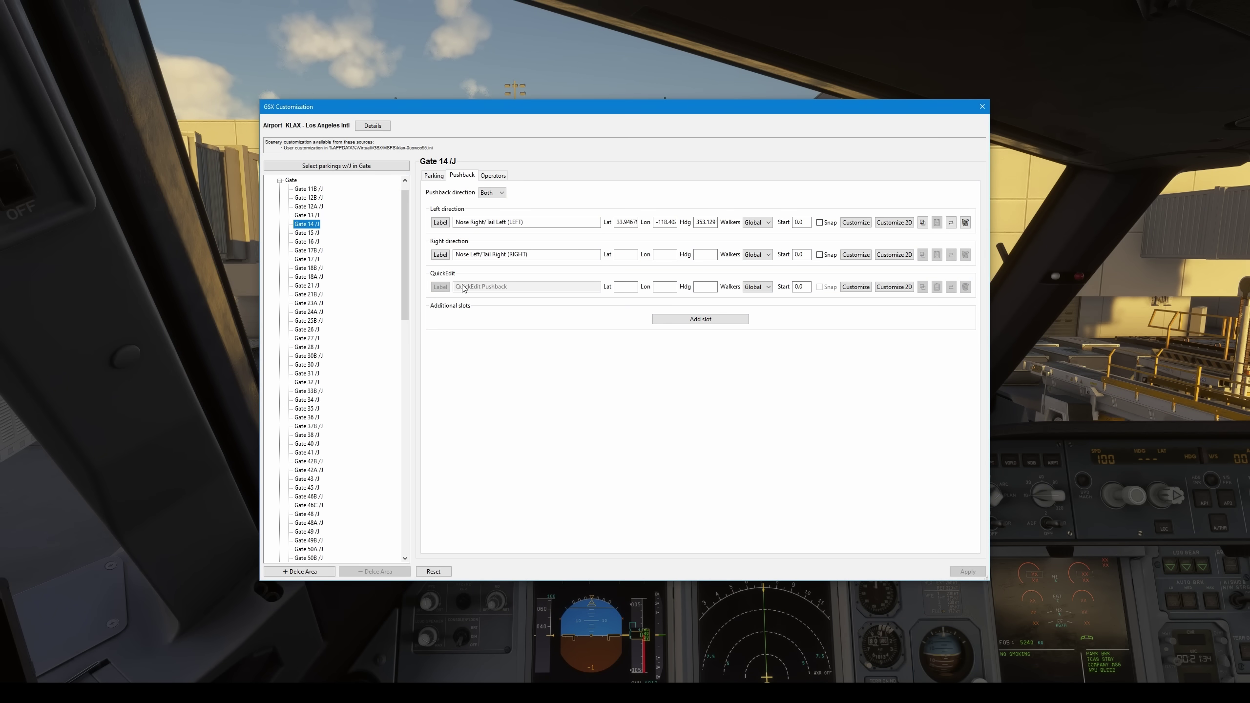
pyautogui.click(541, 223)
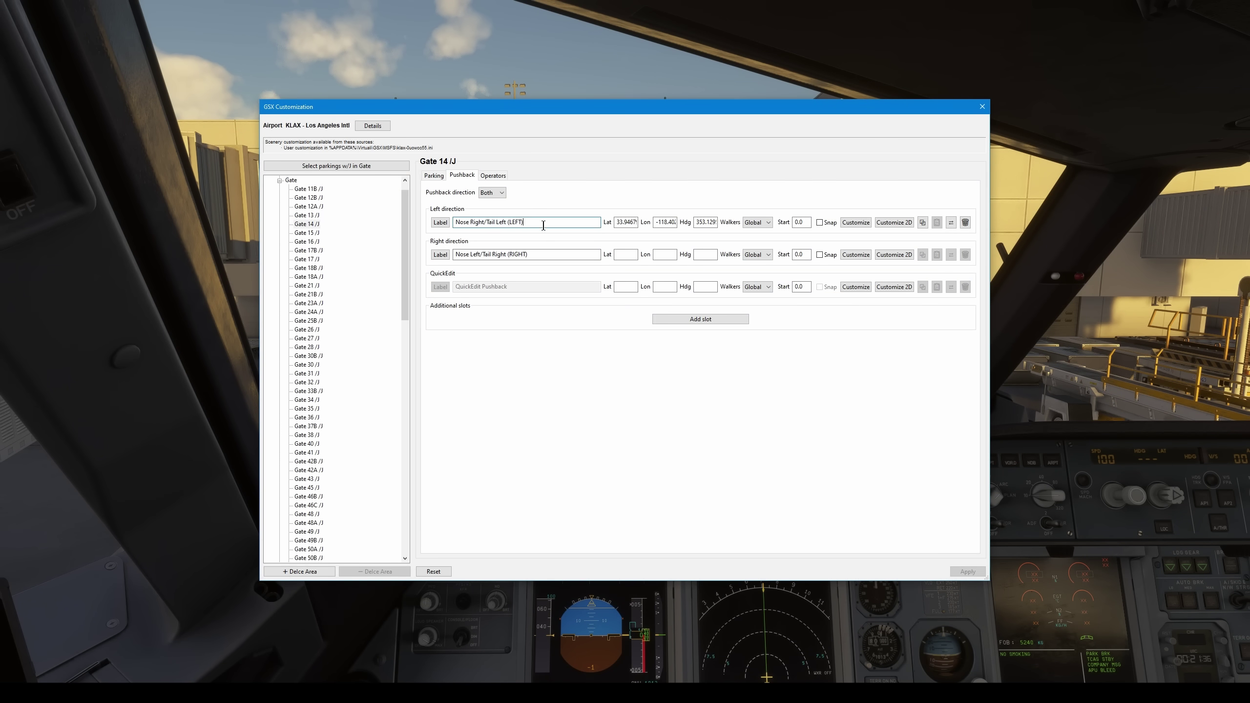
pyautogui.hotkey('ctrl', 'a')
pyautogui.write('Nose Right - Facing N on Taxi D8')
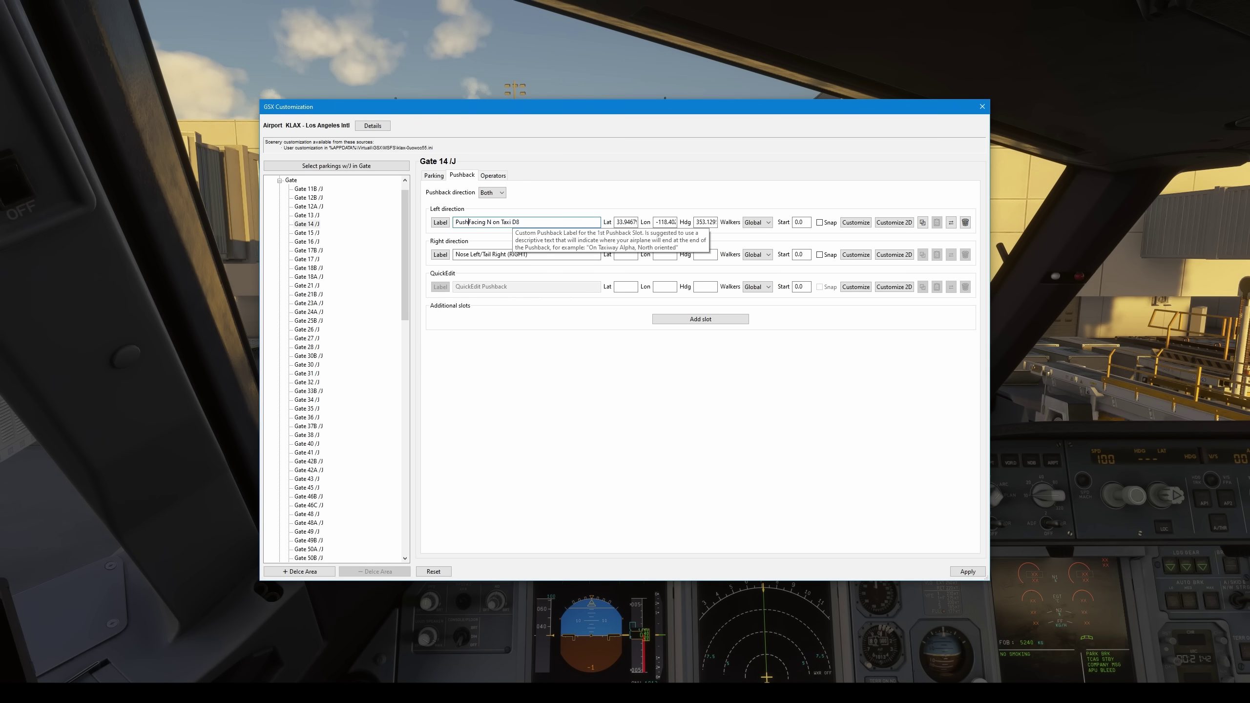
pyautogui.write('l')
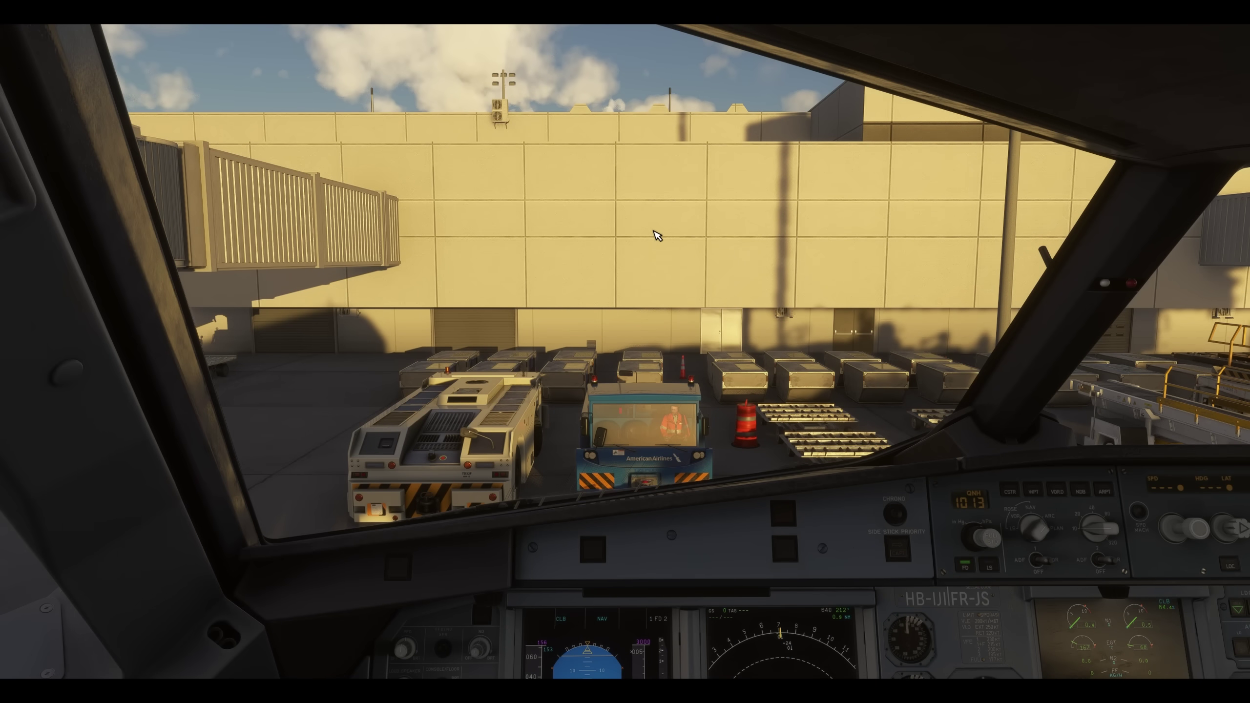
# - Request push-back and departure preparation at Gate 14 and choose QuickEdit Pushback on Map as the direction
pyautogui.hotkey('ctrl', 'shift', 'F12')
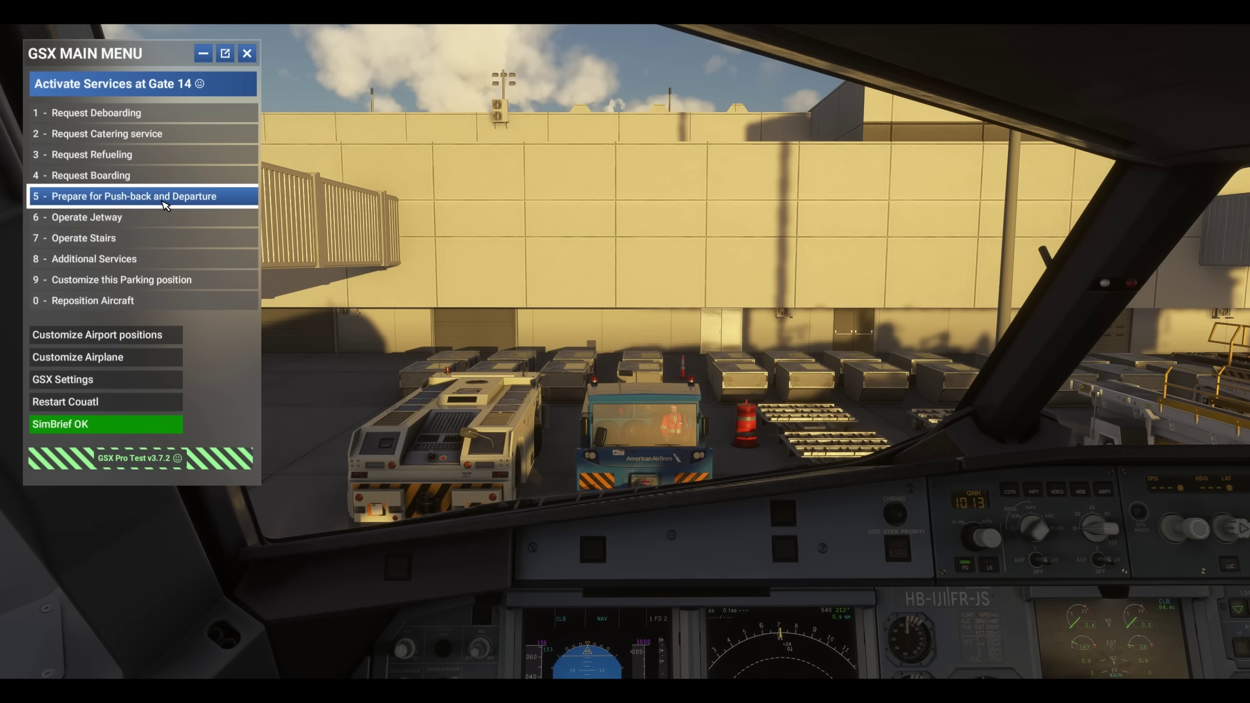
pyautogui.click(164, 196)
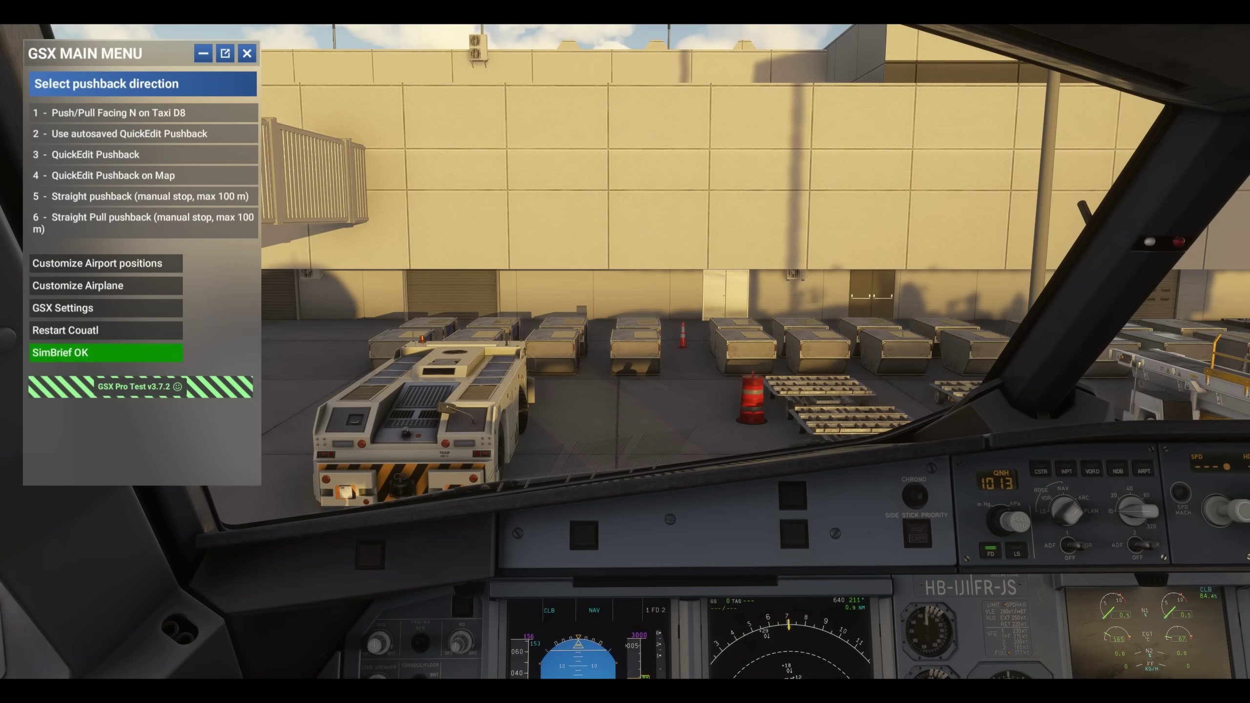
pyautogui.click(139, 178)
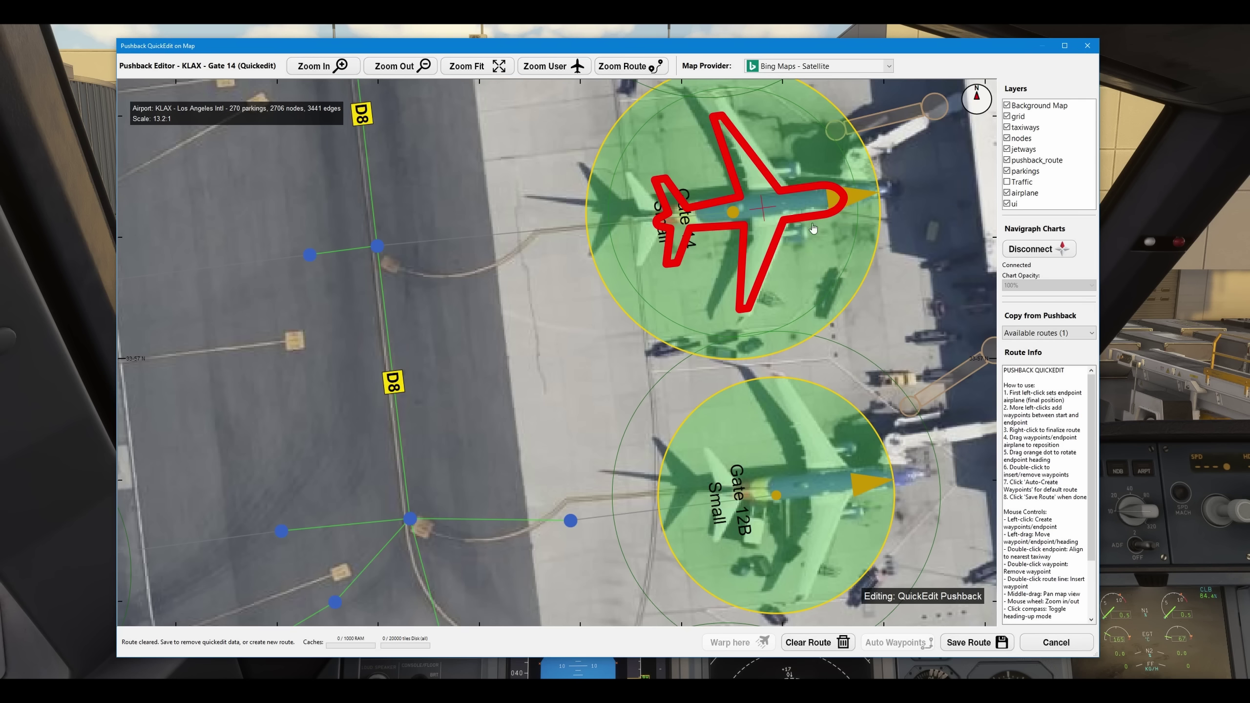
# - Turn the QuickEdit map to heading-up and enable the Traffic layer
pyautogui.click(978, 101)
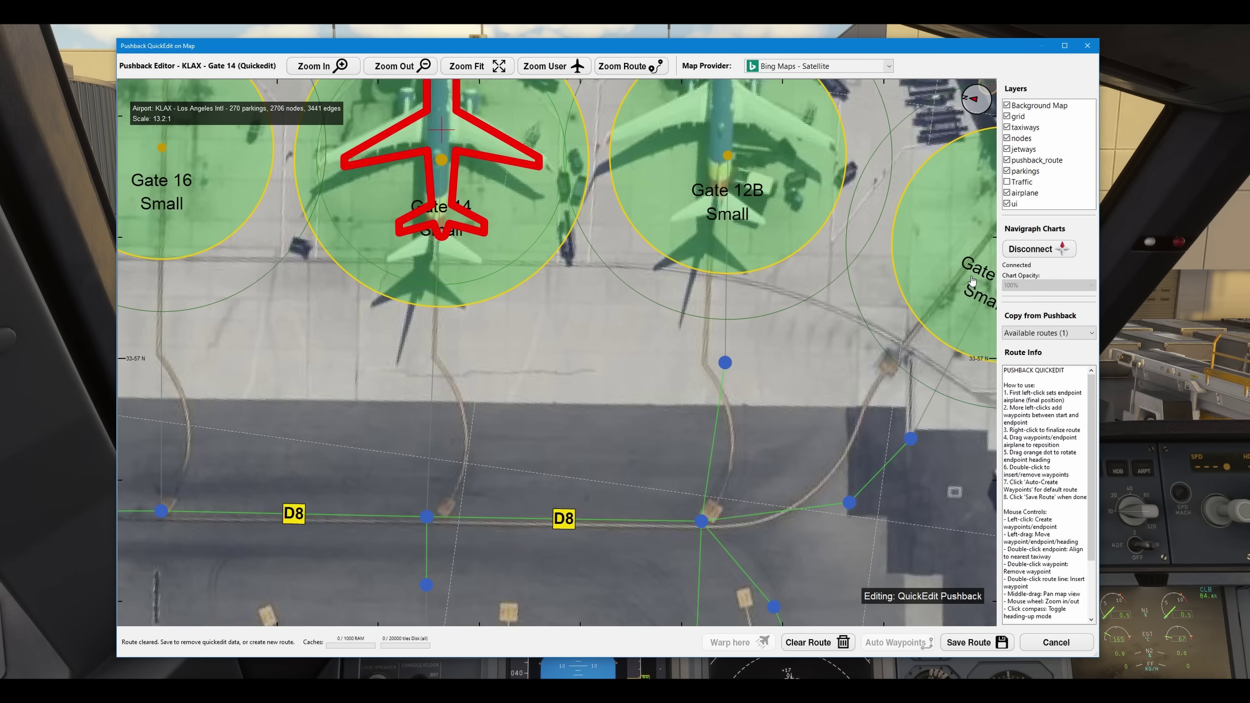
pyautogui.scroll(-2, 699, 424)
pyautogui.scroll(1, 594, 469)
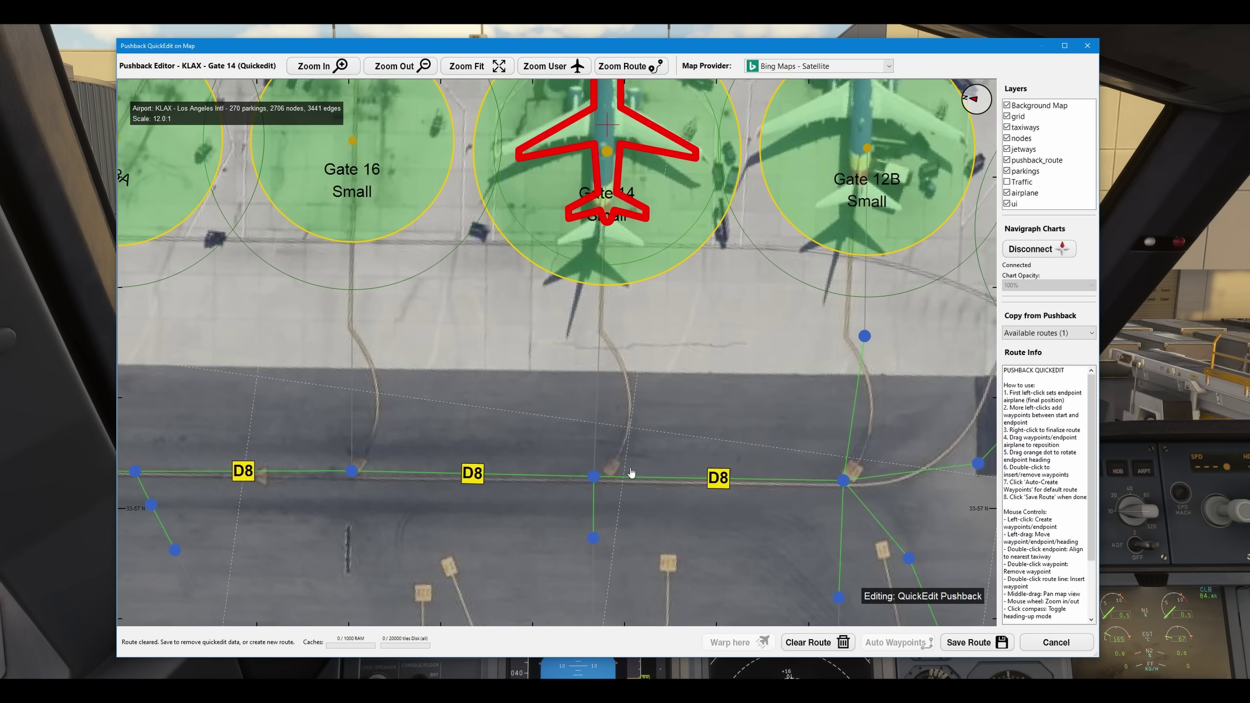
pyautogui.scroll(-2, 739, 426)
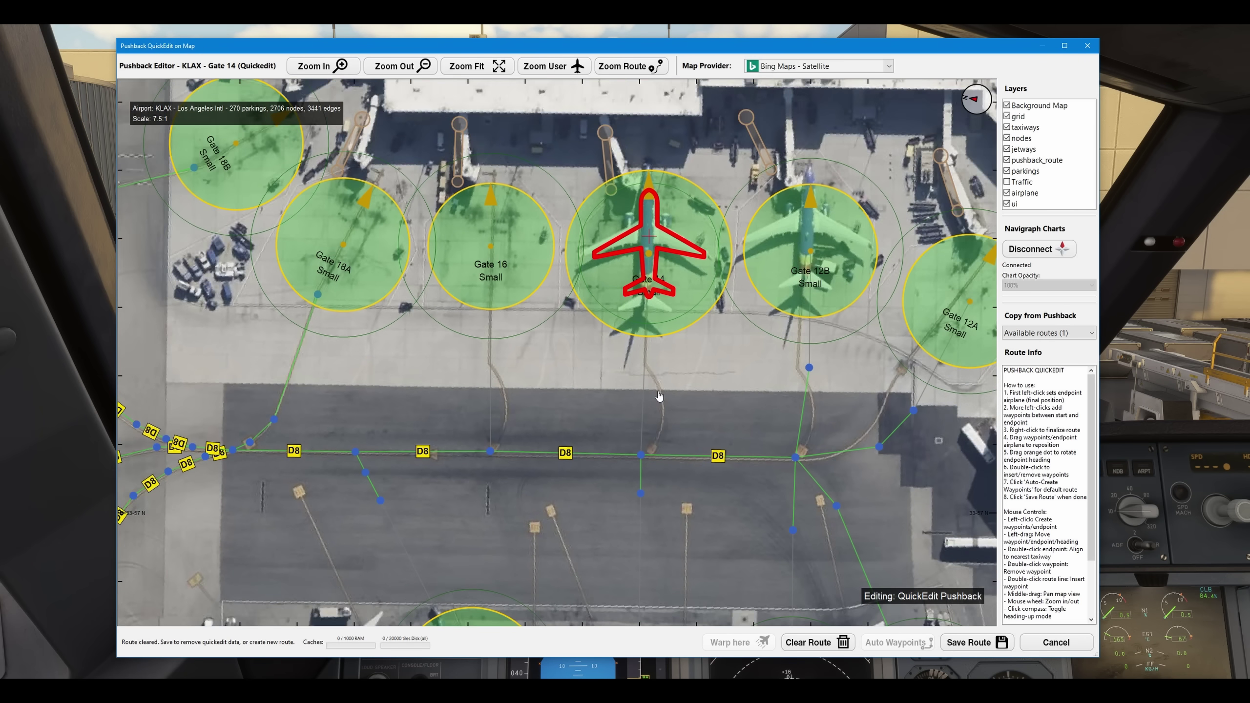
pyautogui.click(1007, 182)
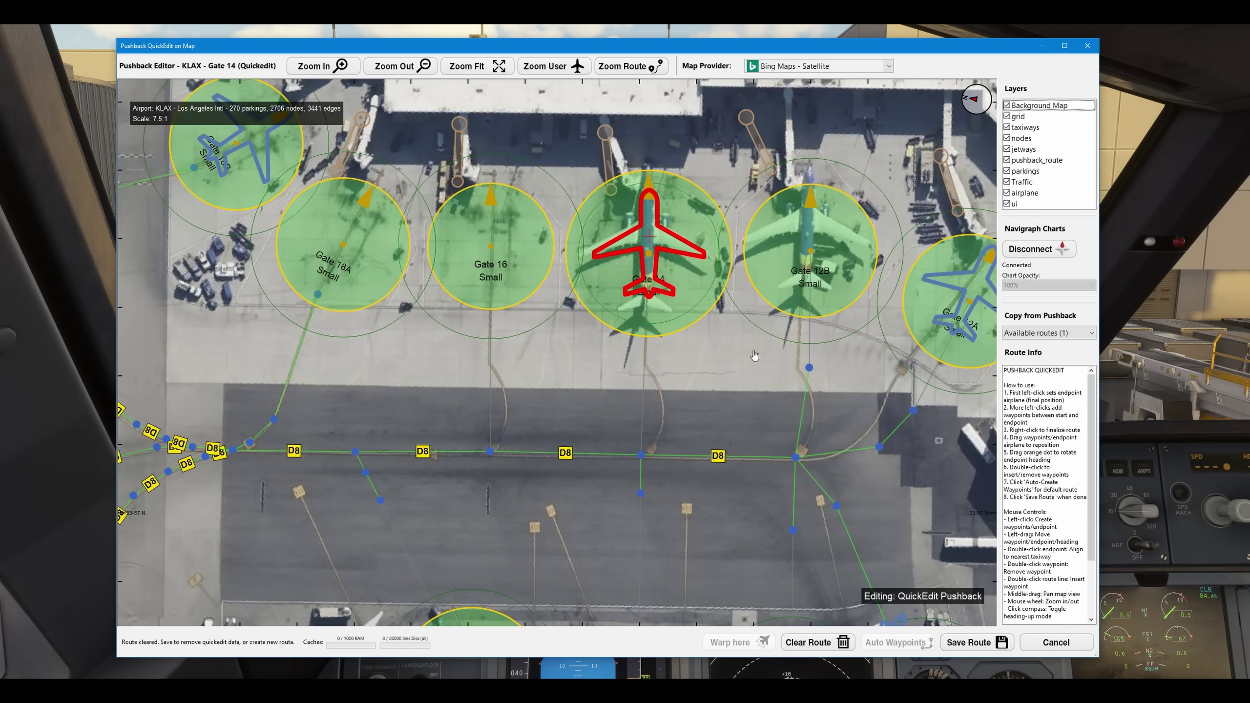
# - Examine the live traffic around the neighbouring gates and on the runways of the map
pyautogui.scroll(-2, 557, 340)
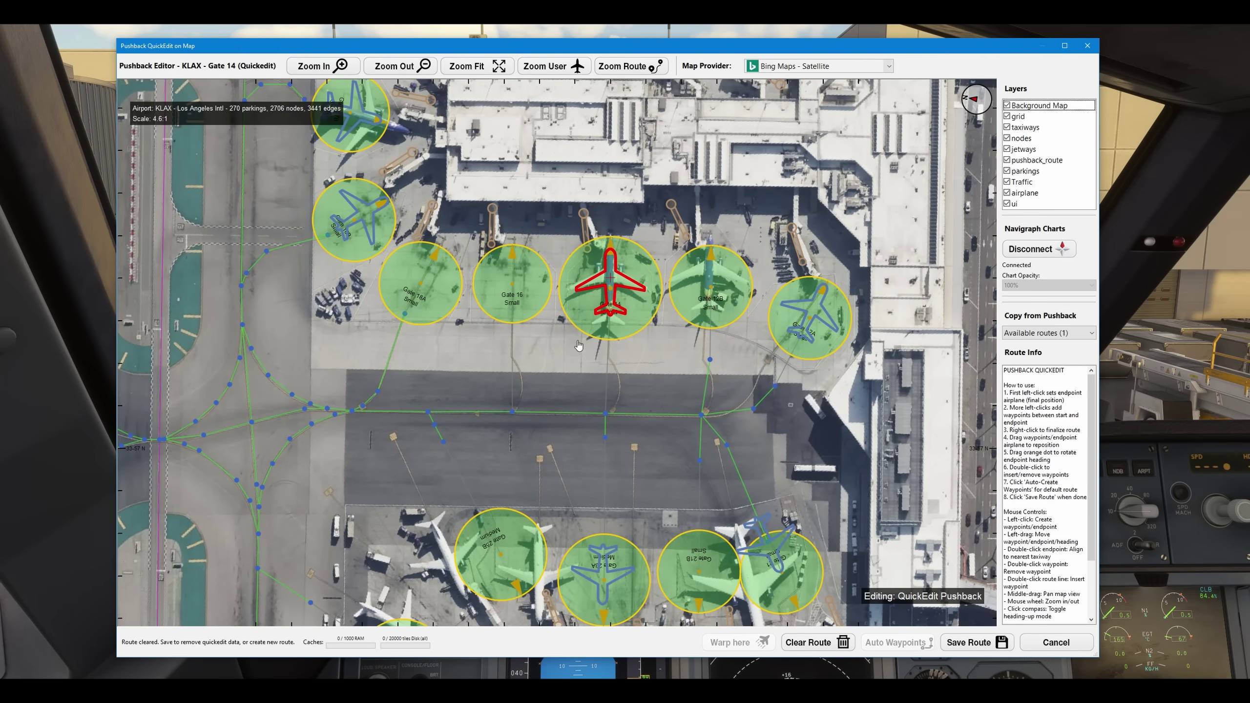
pyautogui.scroll(-1, 524, 368)
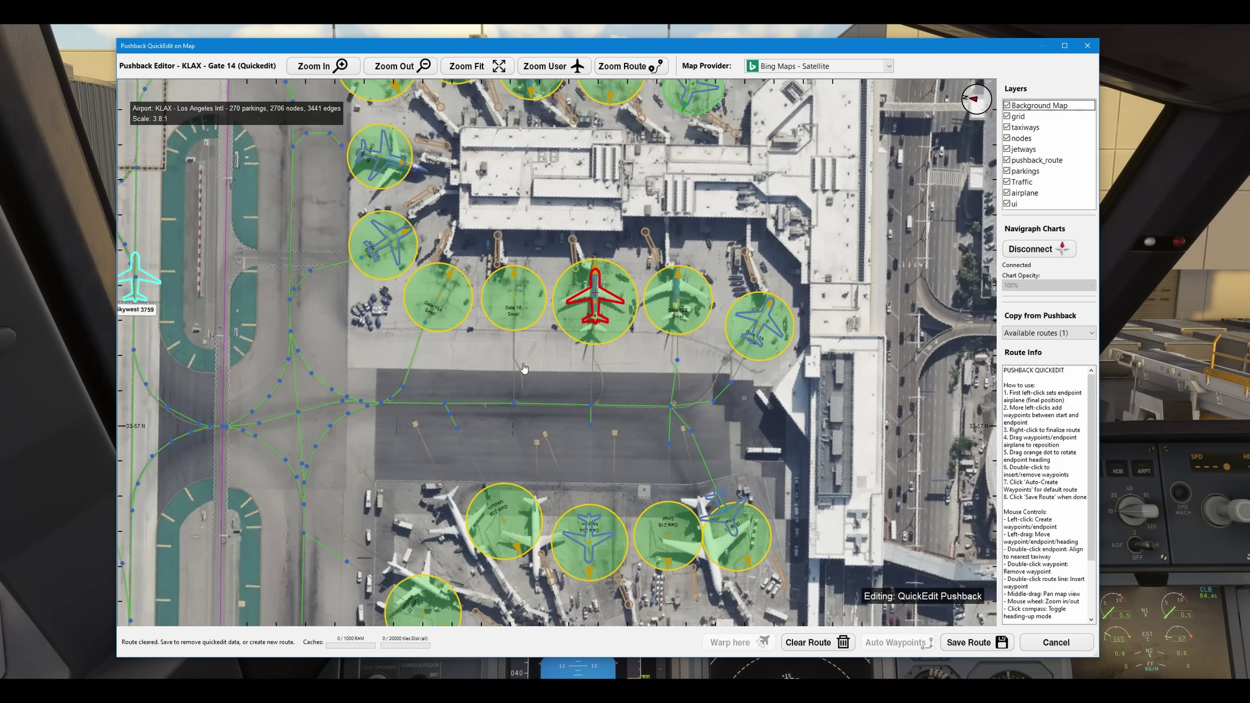
pyautogui.moveTo(361, 250); pyautogui.dragTo(733, 304)
pyautogui.scroll(2, 571, 281)
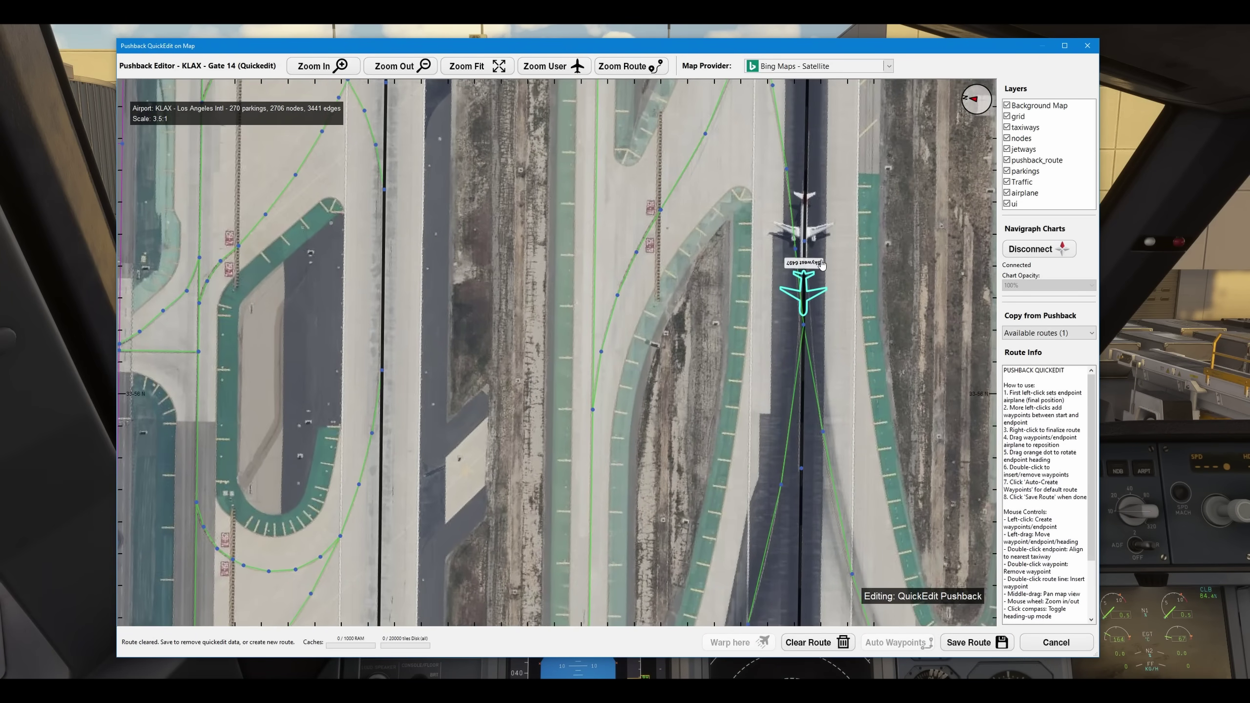
pyautogui.scroll(-2, 736, 375)
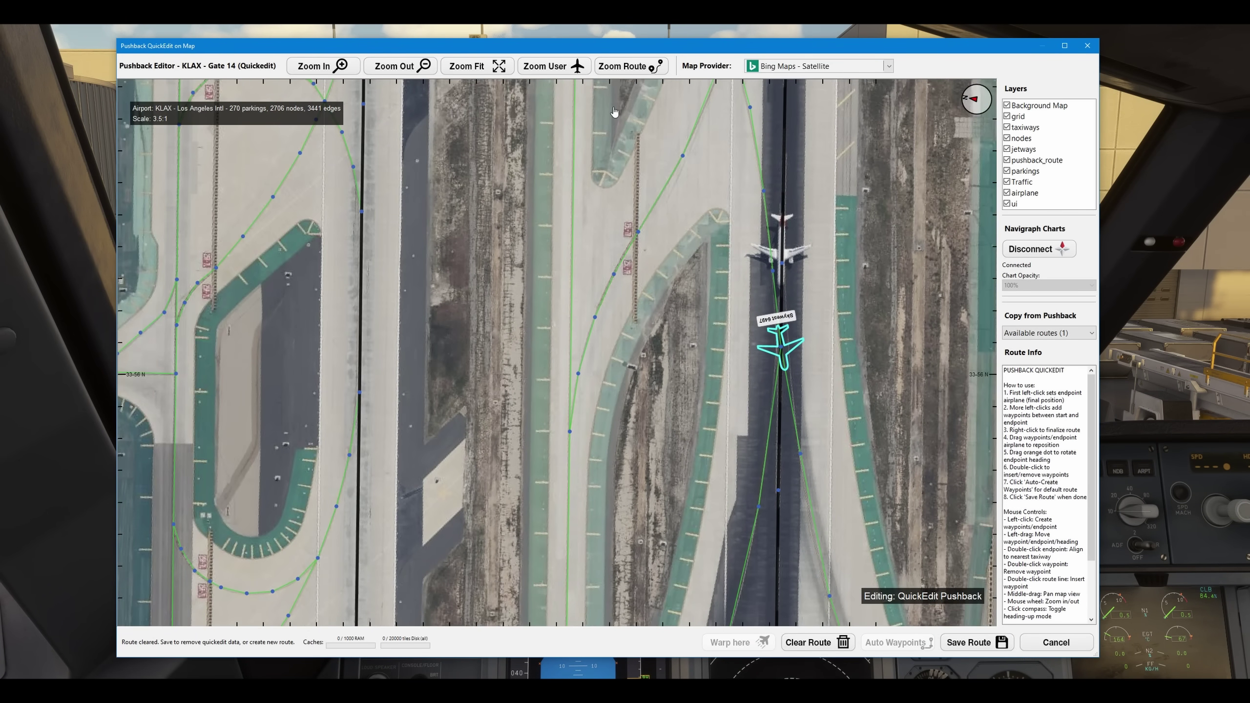
# - Return to the aircraft, place the endpoint on taxiway D8 north of Gate 14's lead-in line facing south, and finalize the route with two waypoints
pyautogui.click(551, 68)
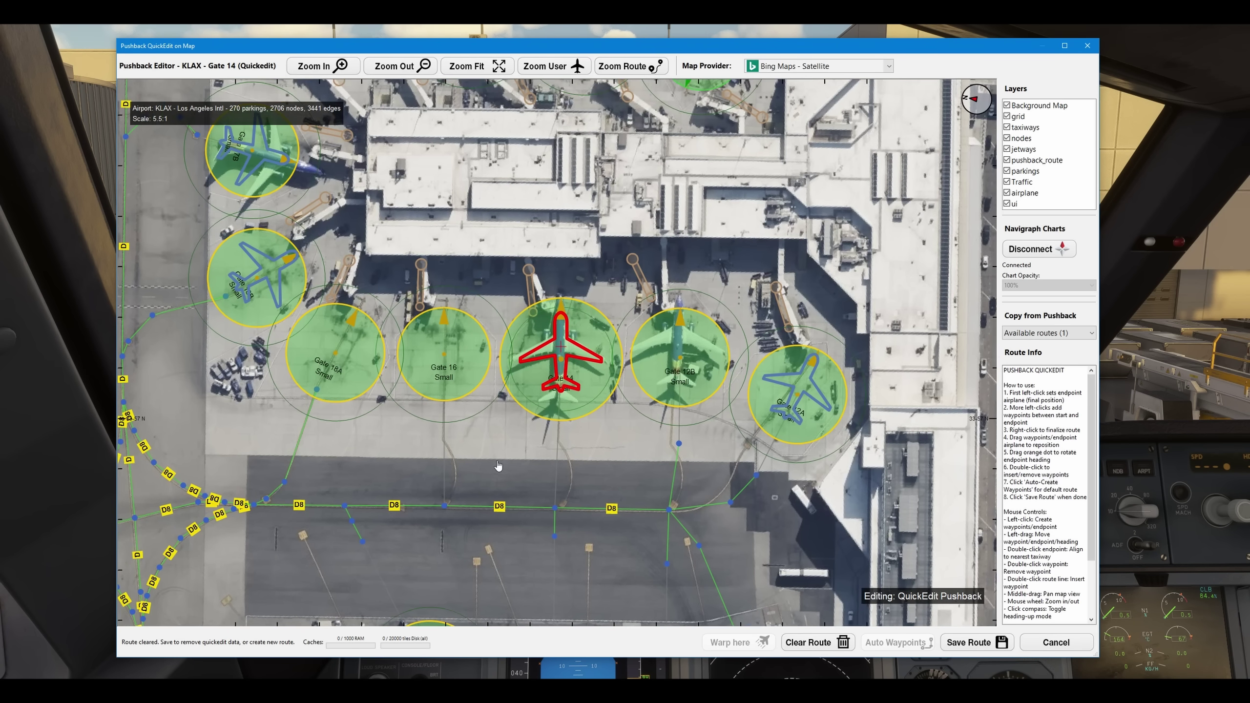
pyautogui.scroll(1, 566, 340)
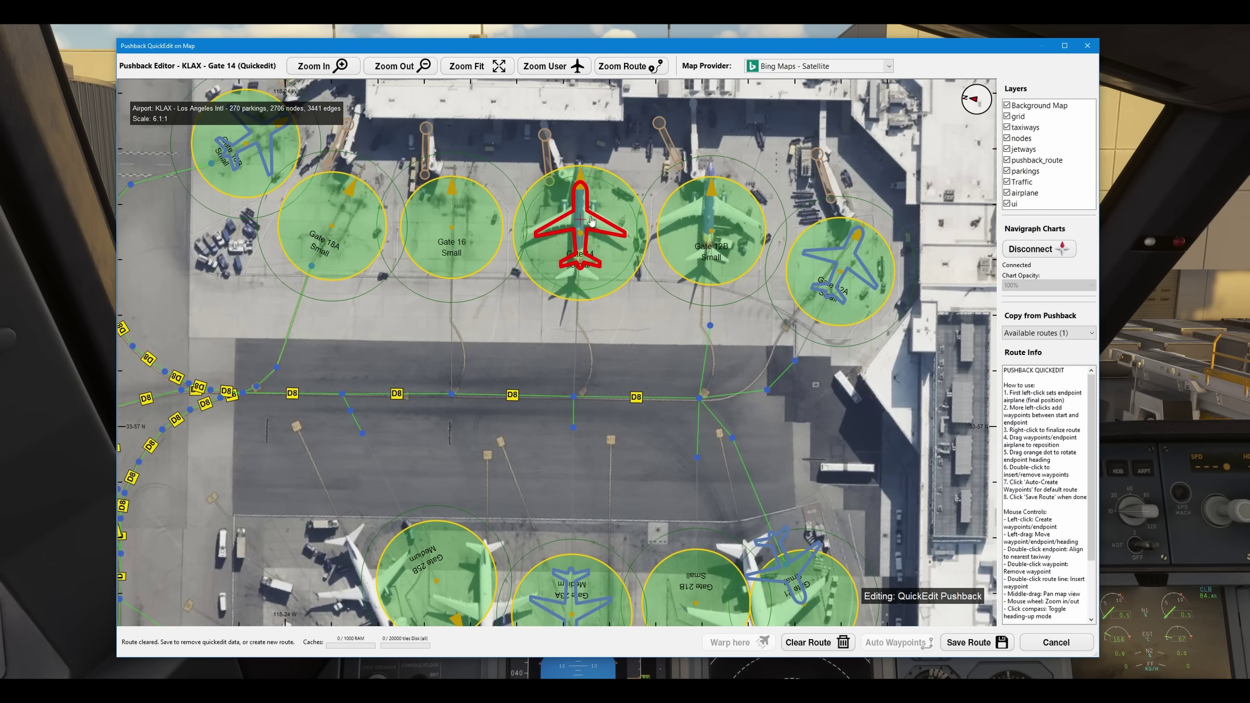
pyautogui.scroll(4, 552, 467)
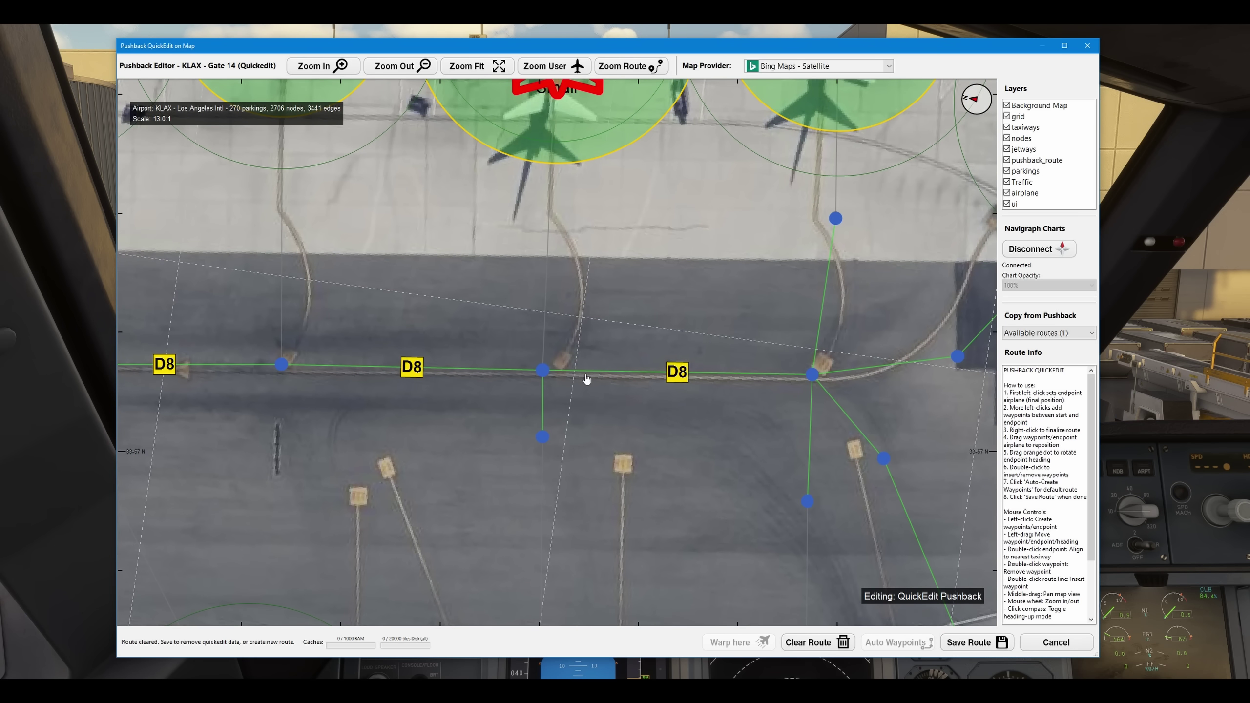
pyautogui.click(566, 374)
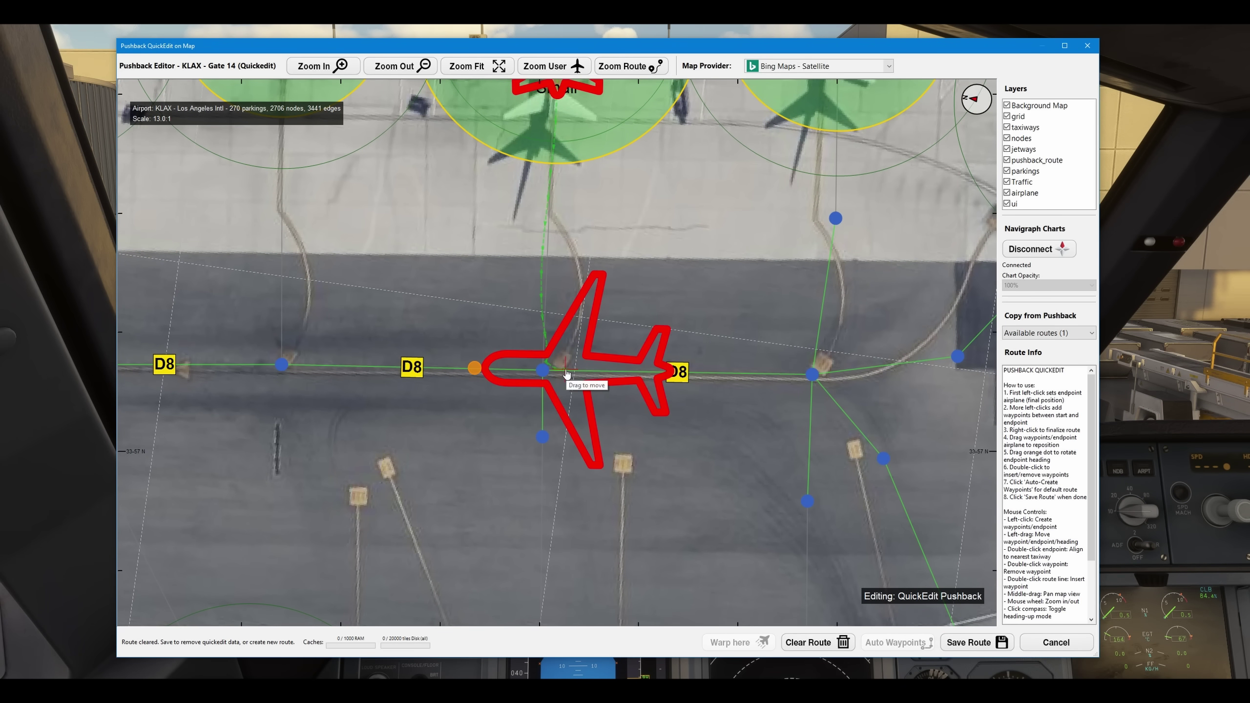
pyautogui.moveTo(566, 374); pyautogui.dragTo(509, 373)
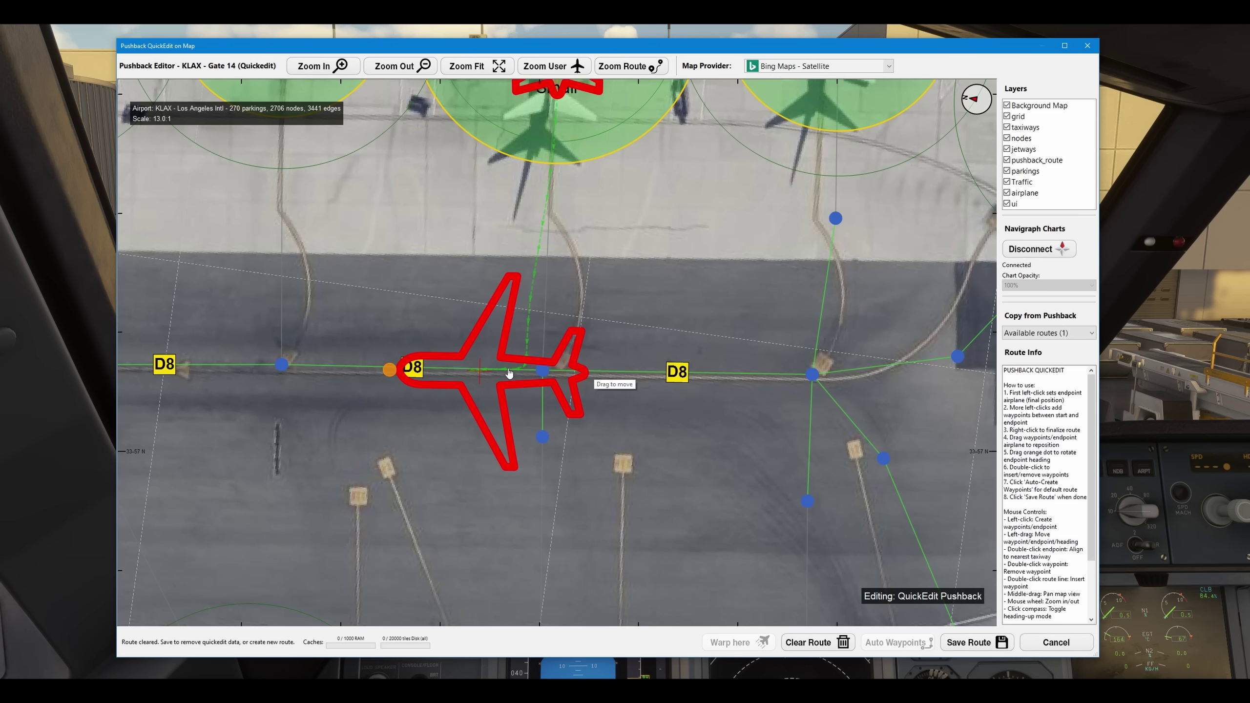
pyautogui.rightClick(664, 373)
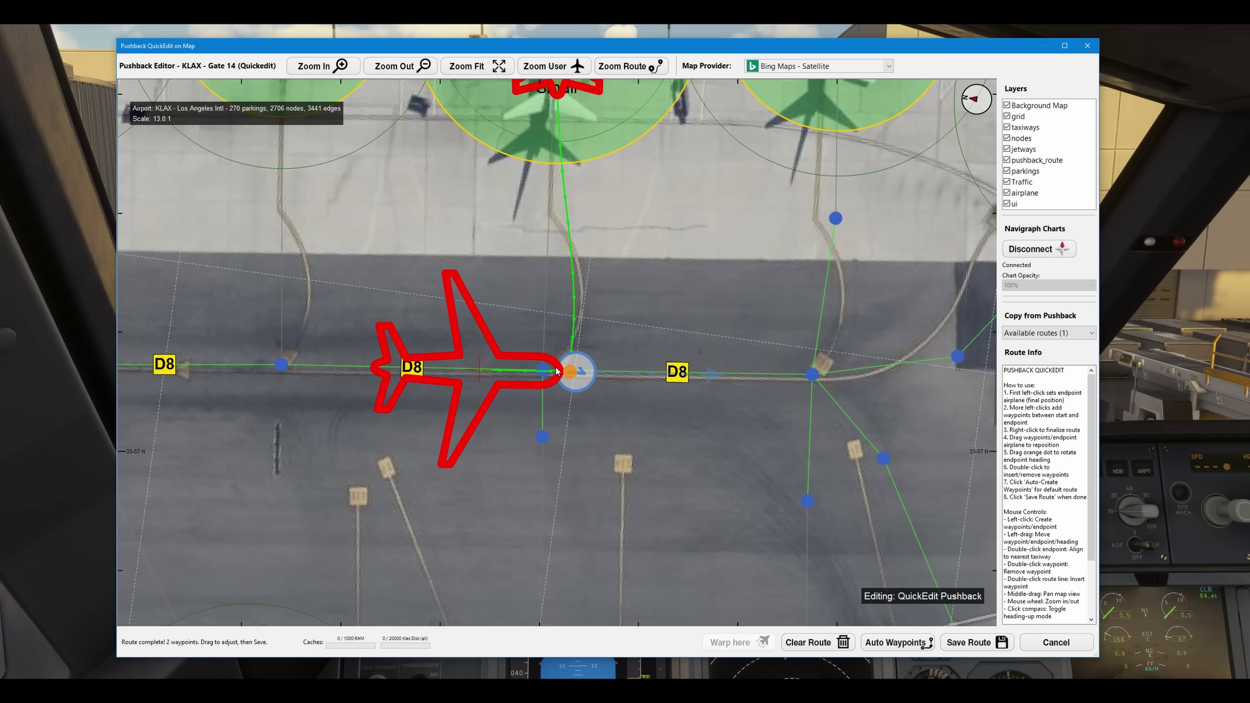
# - Turn the endpoint airplane to face north on D8, move waypoint 1 south along the taxiway and rotate it to about 352°
pyautogui.moveTo(561, 377); pyautogui.dragTo(375, 372)
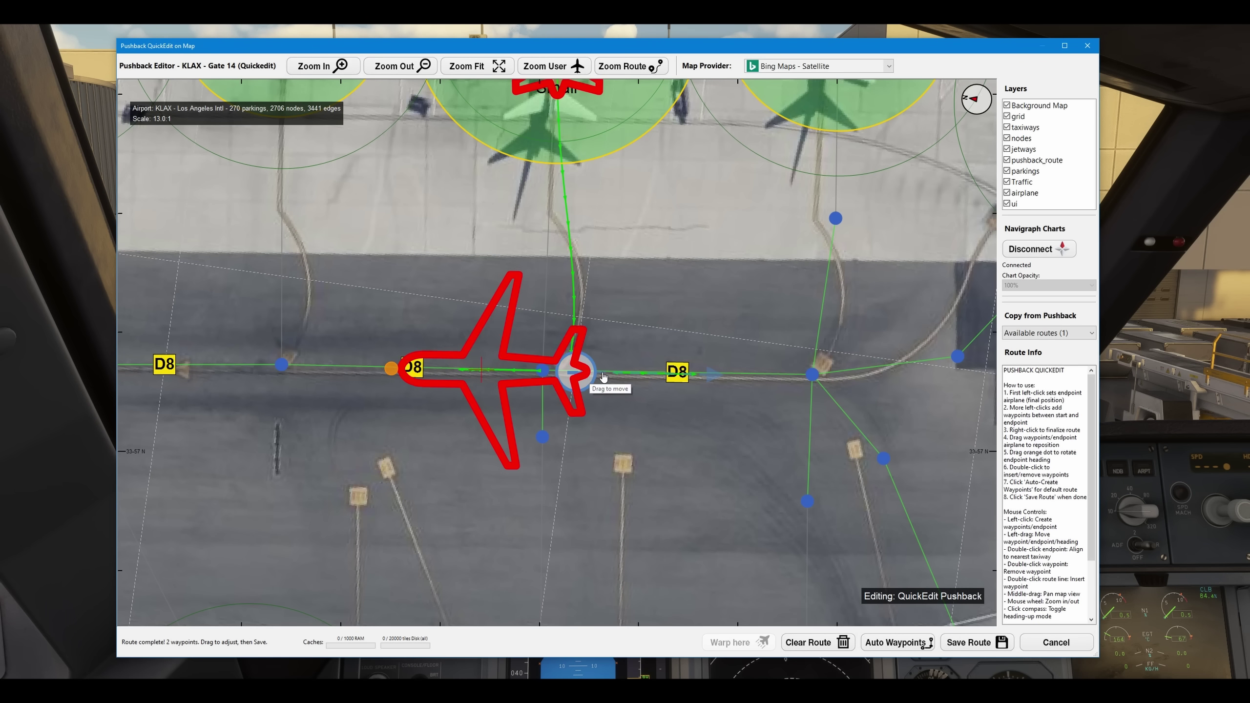
pyautogui.moveTo(588, 376); pyautogui.dragTo(676, 383)
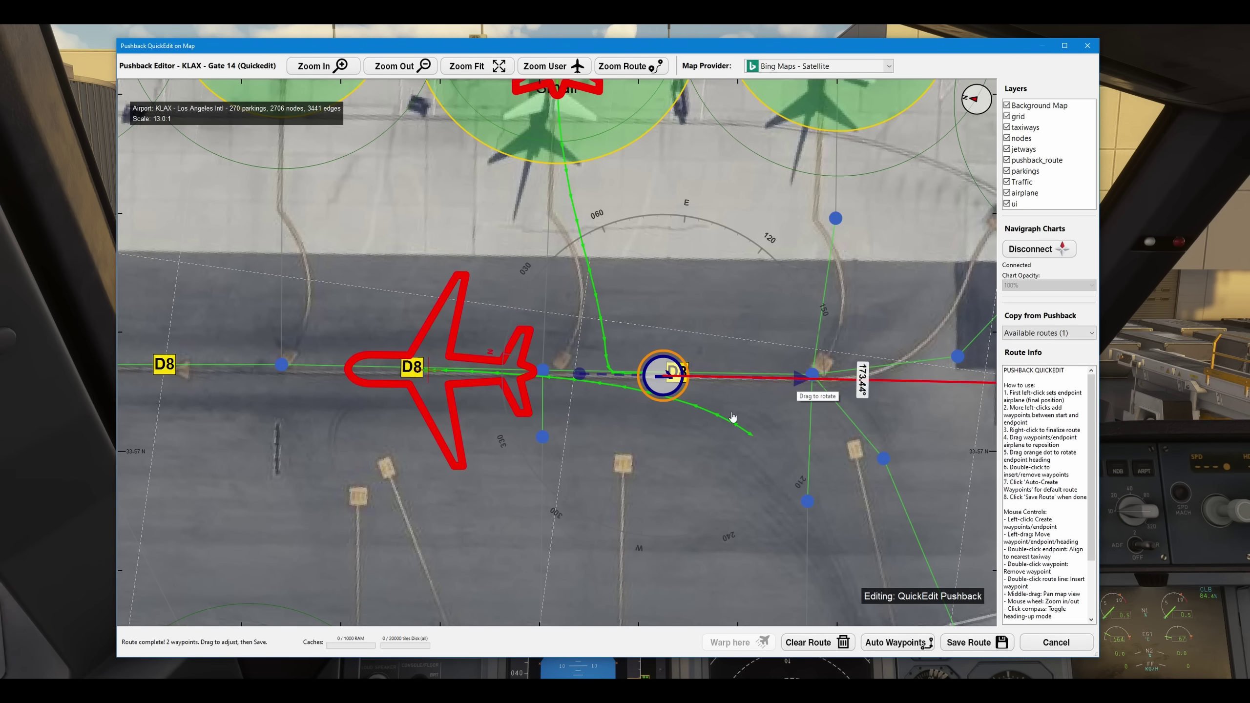
pyautogui.moveTo(732, 417); pyautogui.dragTo(554, 383)
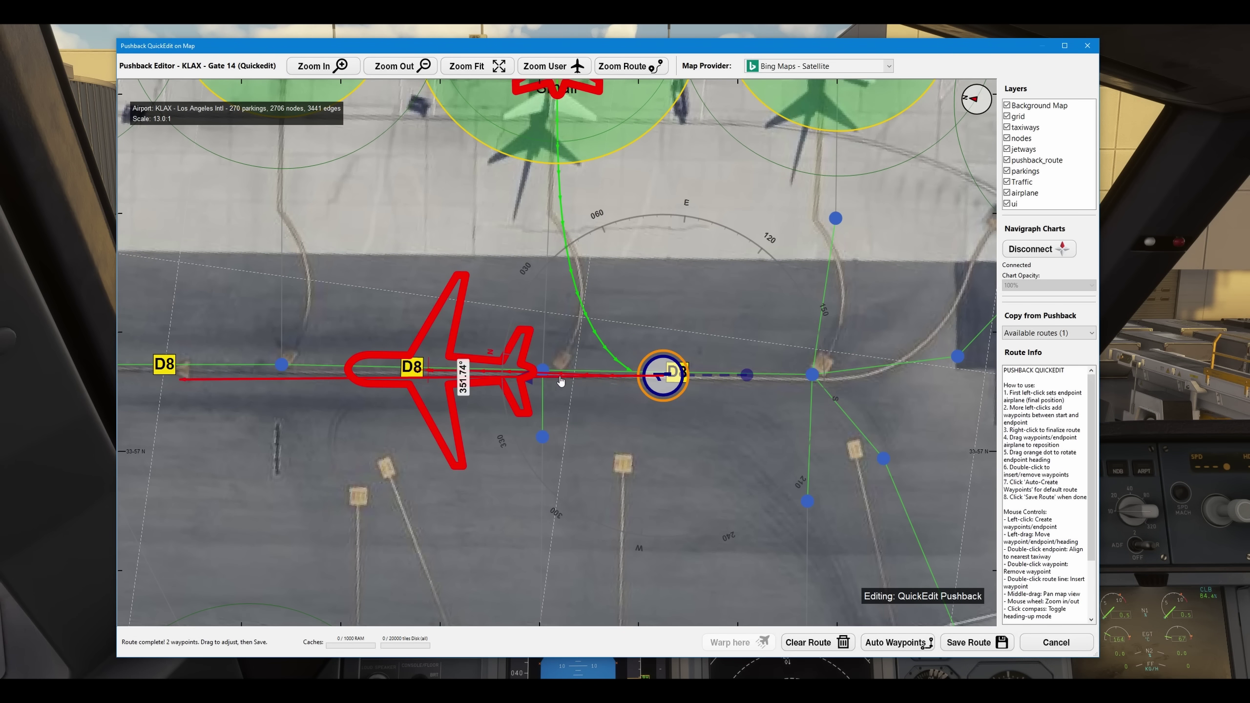
pyautogui.scroll(3, 662, 379)
pyautogui.moveTo(658, 378)
pyautogui.mouseDown()
pyautogui.moveTo(633, 375)
pyautogui.moveTo(661, 378)
pyautogui.mouseUp()
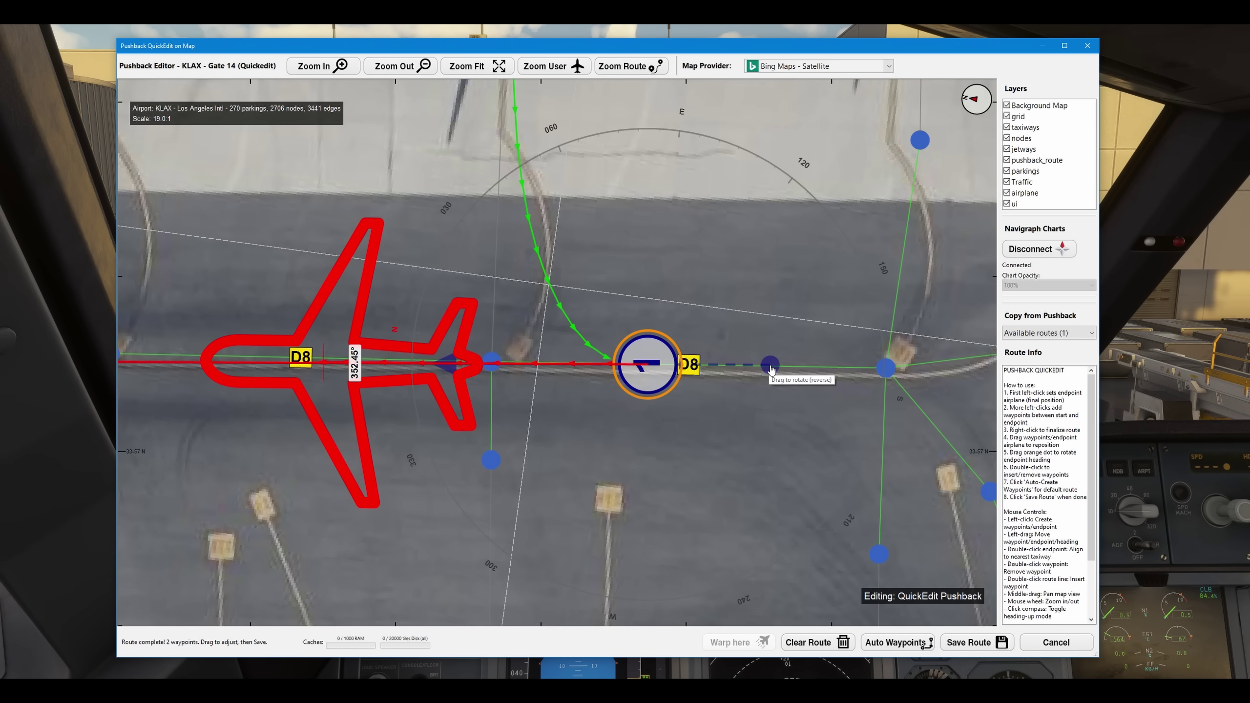
# - Review the whole pushback route from Gate 14 and save it
pyautogui.scroll(-2, 885, 350)
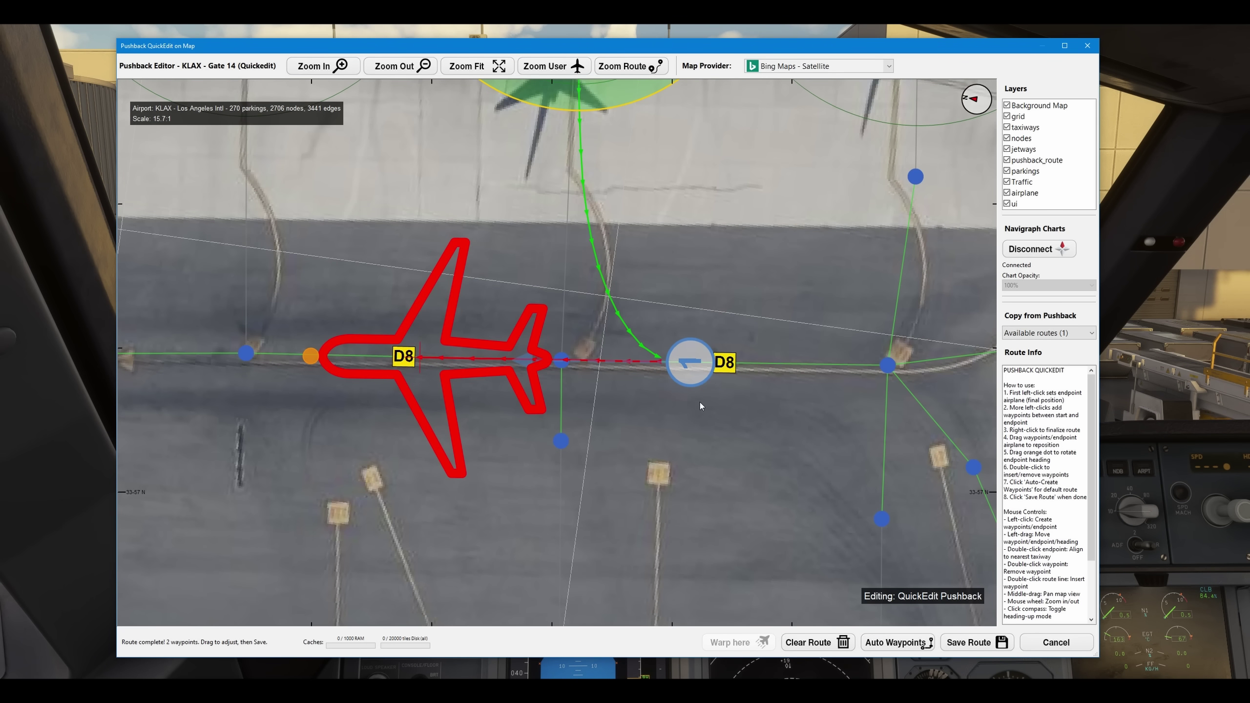
pyautogui.scroll(-5, 701, 404)
pyautogui.click(622, 66)
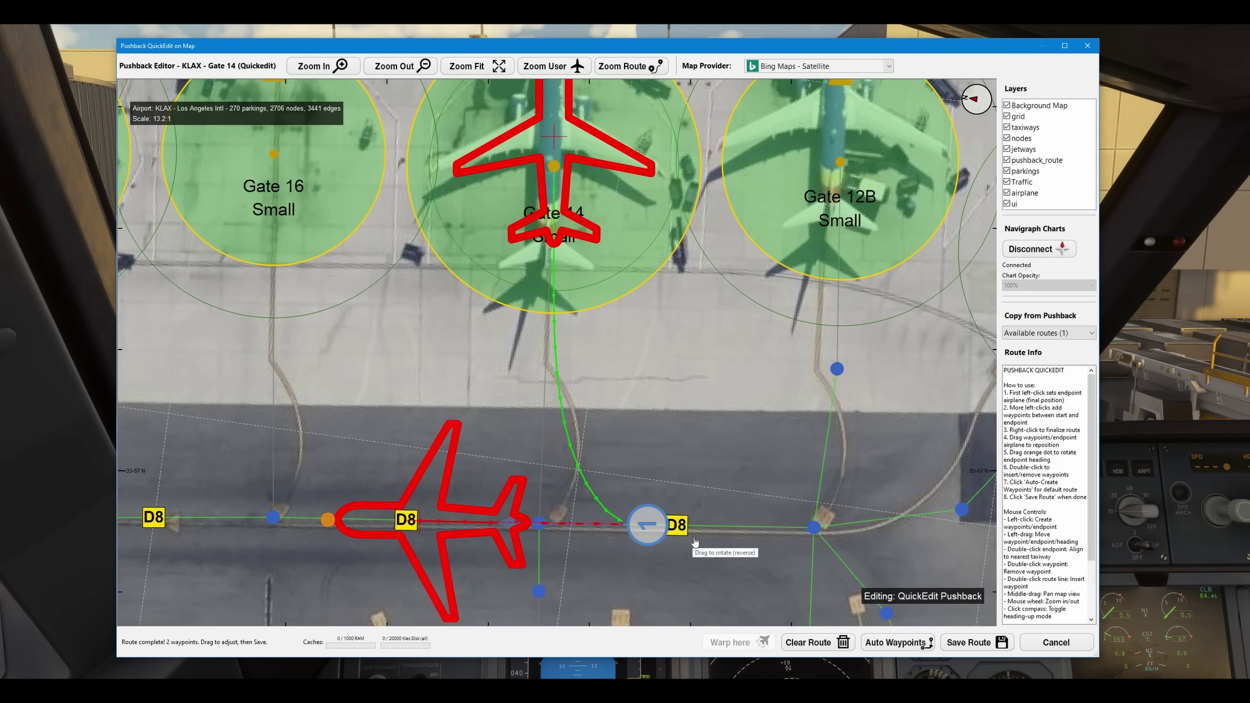
pyautogui.click(951, 643)
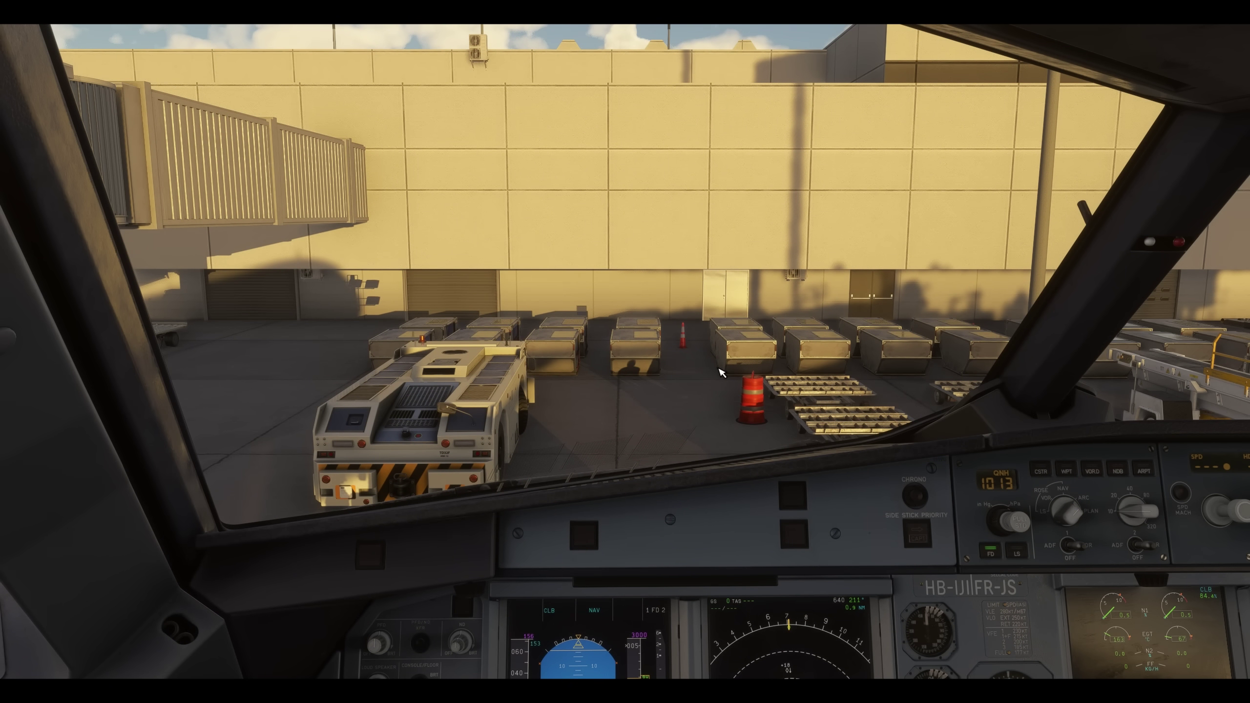
# - Watch the pushback onto taxiway D8 from the cockpit and from outside the aircraft
pyautogui.hotkey('alt', '1')
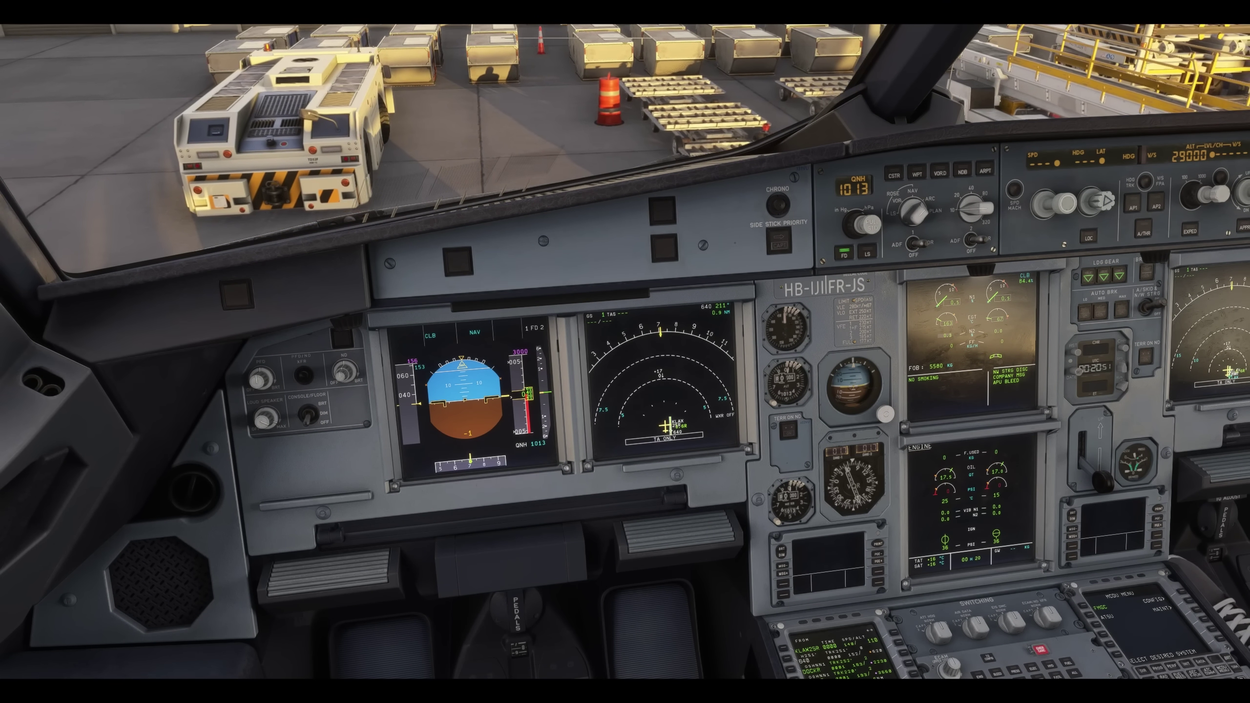
pyautogui.hotkey('alt', '1')
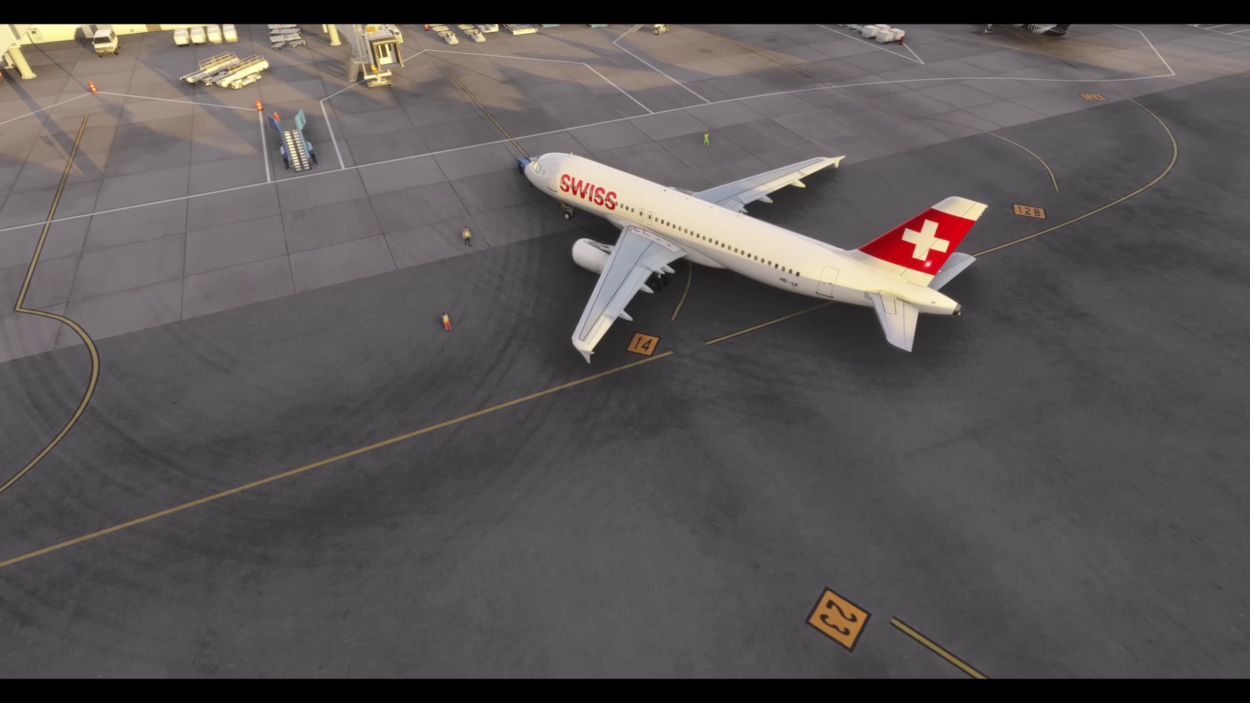
pyautogui.scroll(3, 551, 360)
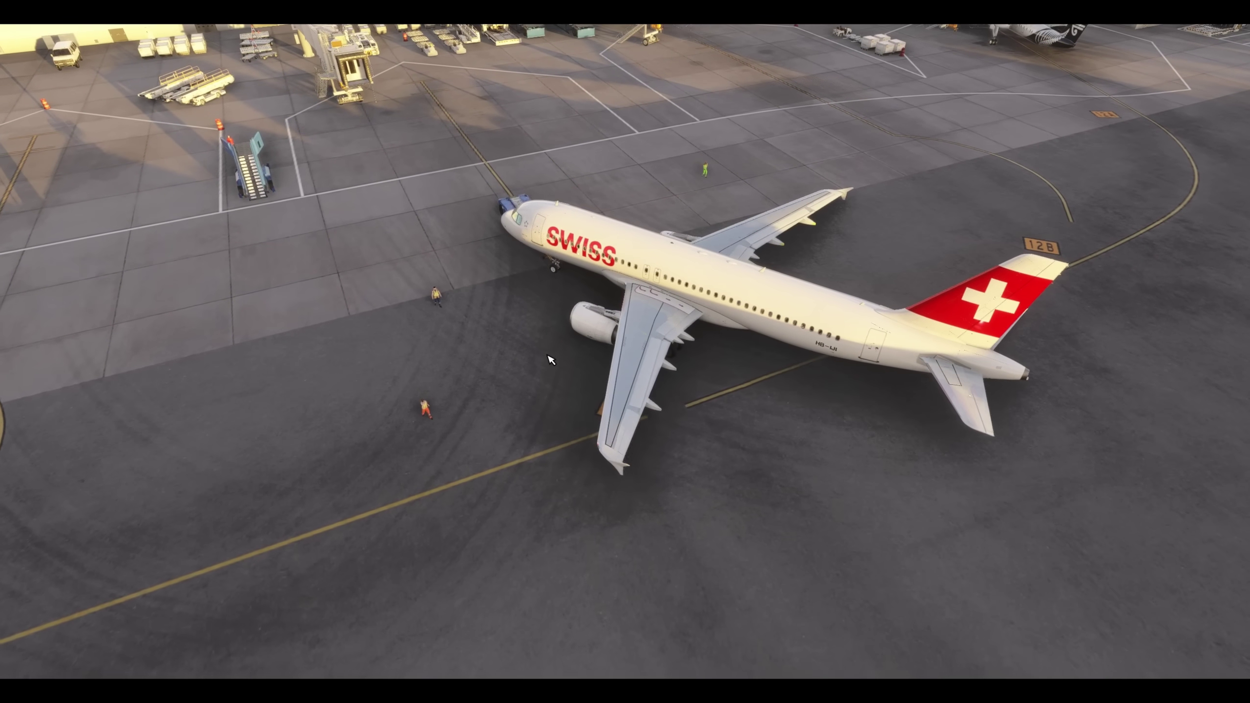
pyautogui.press('End')
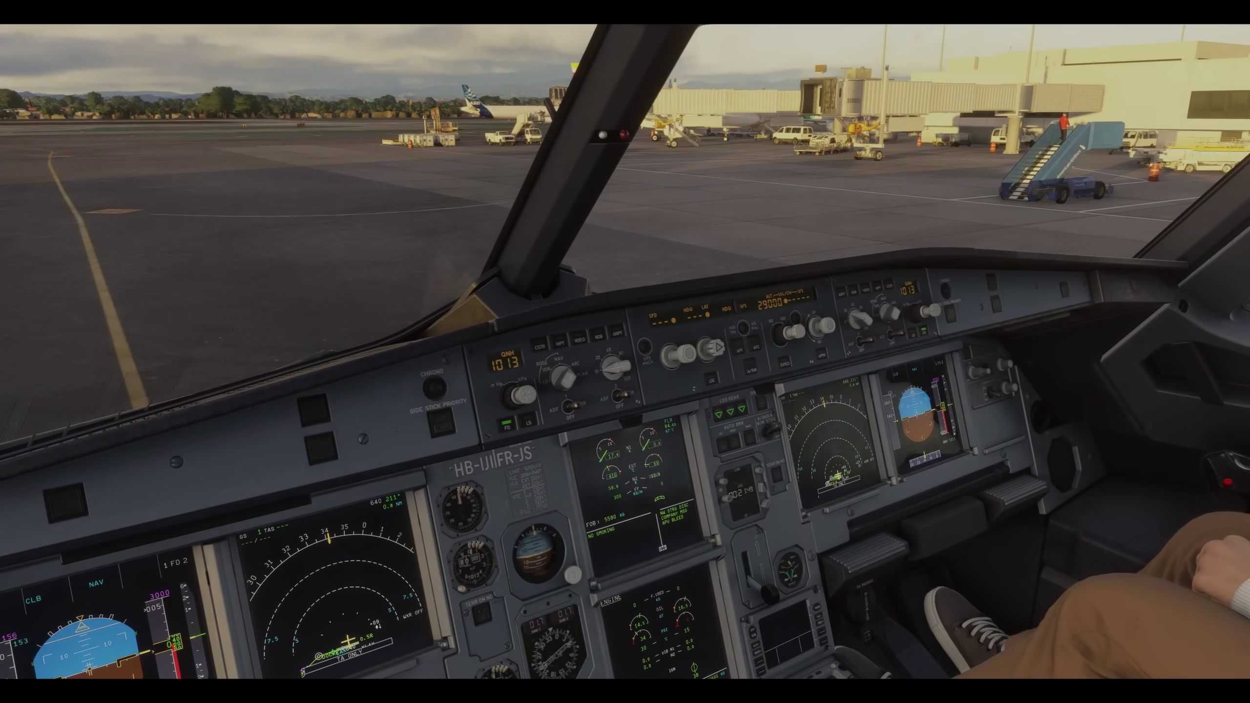
pyautogui.press('End')
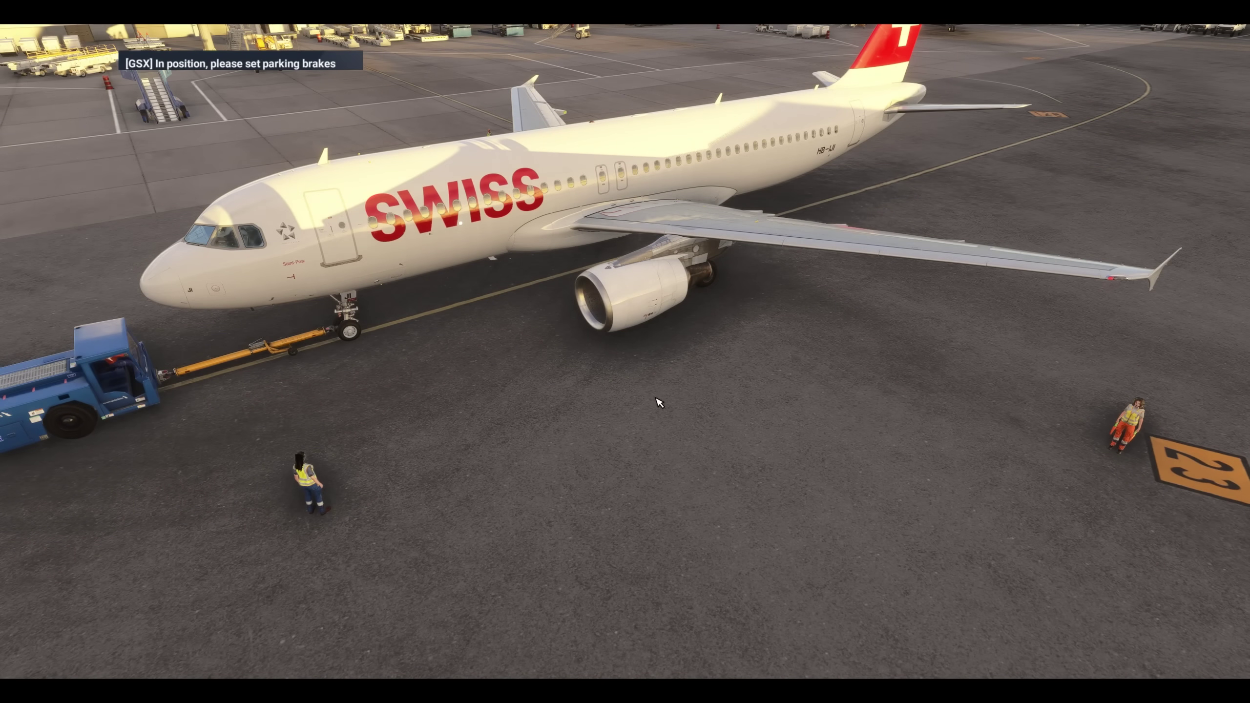
pyautogui.press('End')
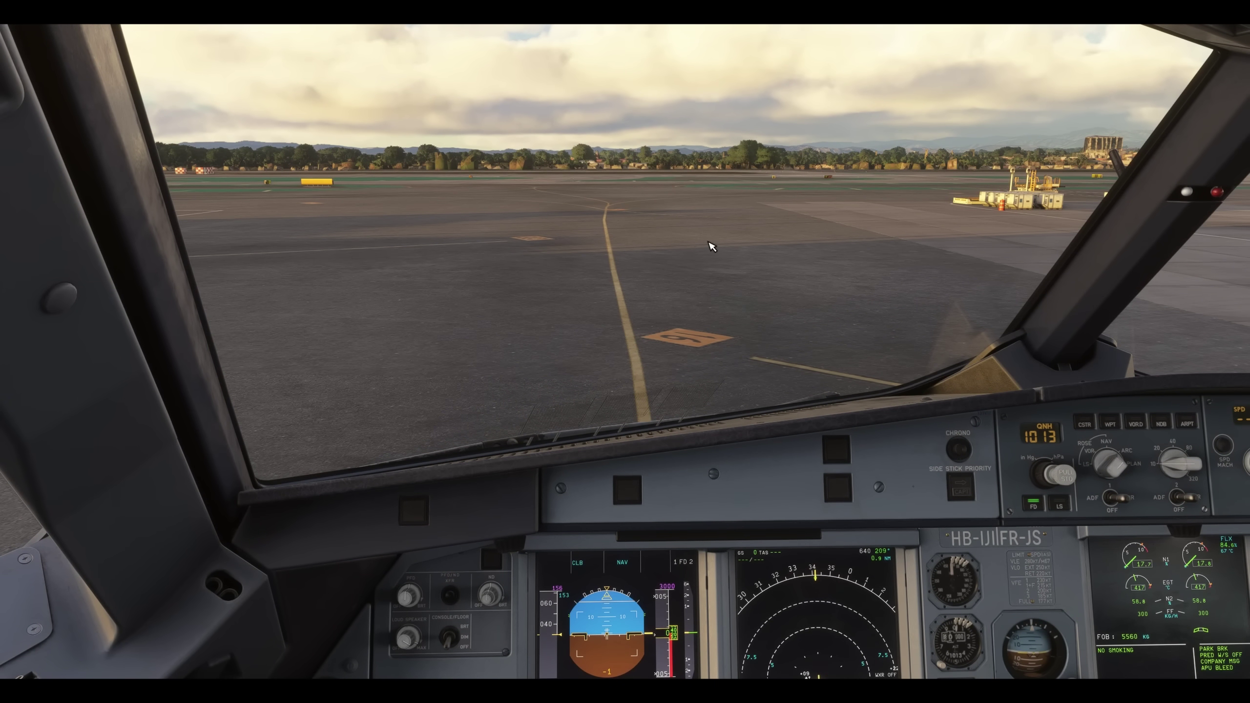
# - Open the KLAX parking selection map and examine the live traffic around the northern terminals and taxiways
pyautogui.hotkey('ctrl', 'shift', 'F12')
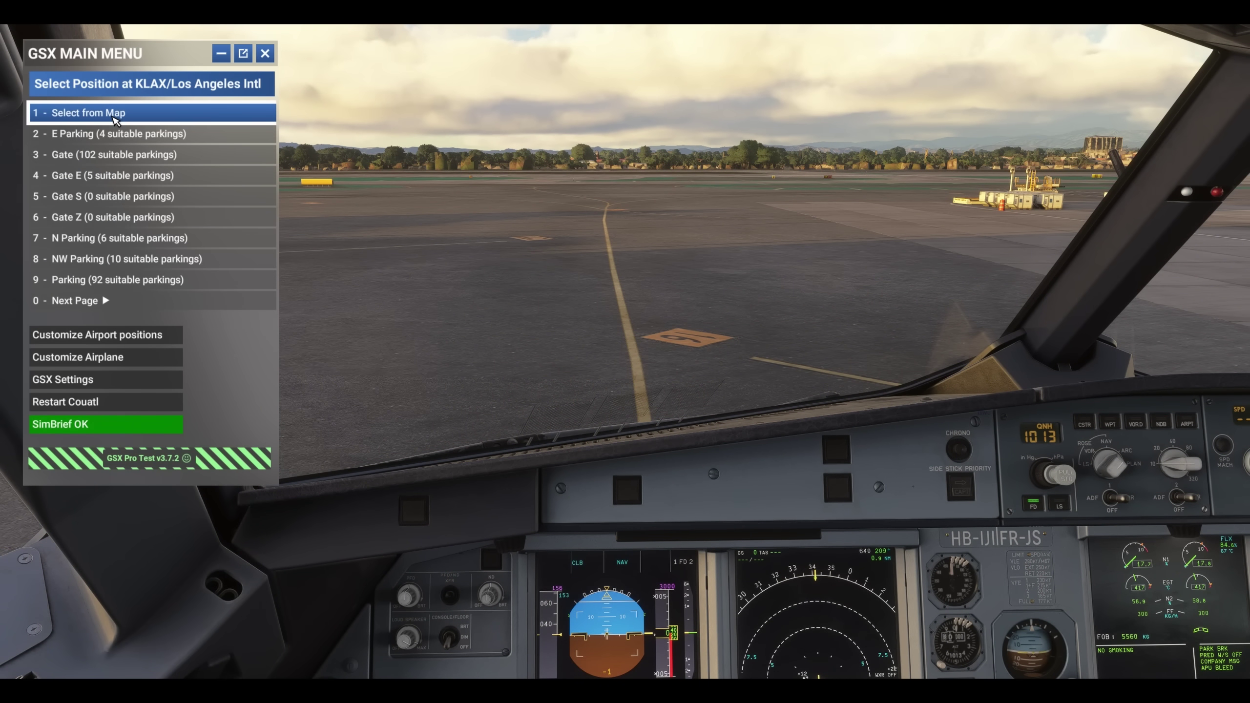
pyautogui.click(115, 113)
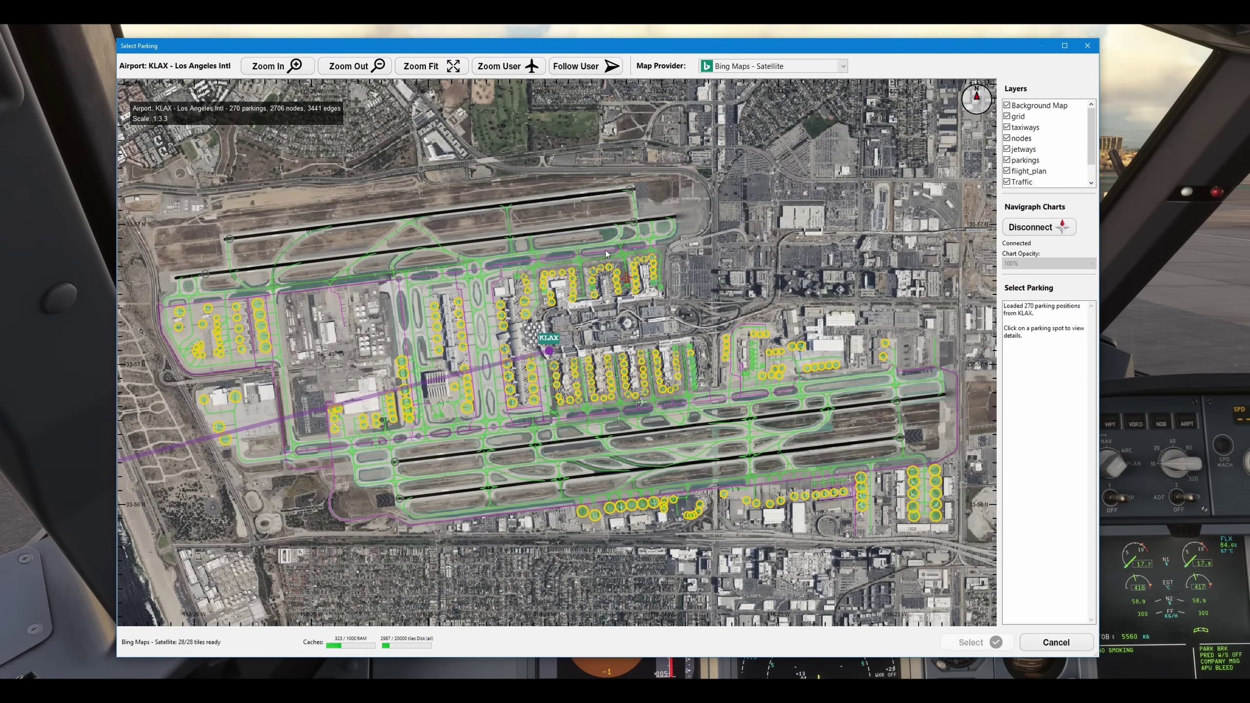
pyautogui.scroll(2, 606, 254)
pyautogui.scroll(2, 625, 209)
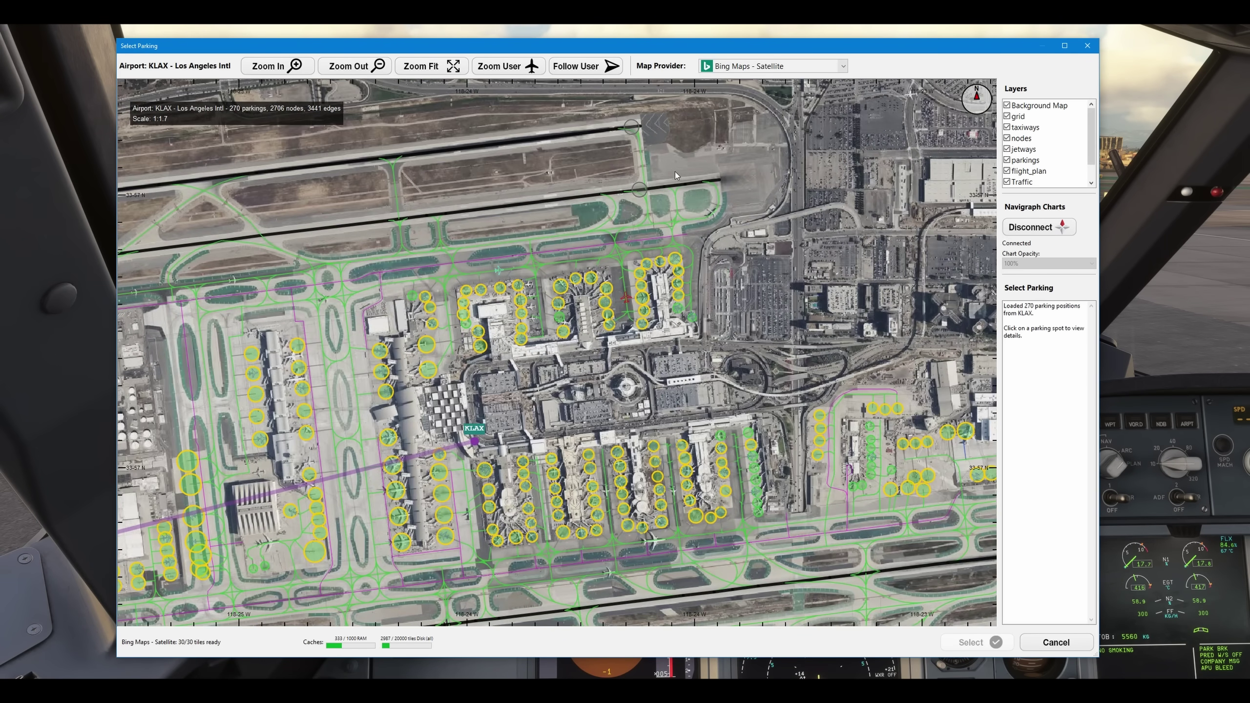
pyautogui.scroll(3, 636, 302)
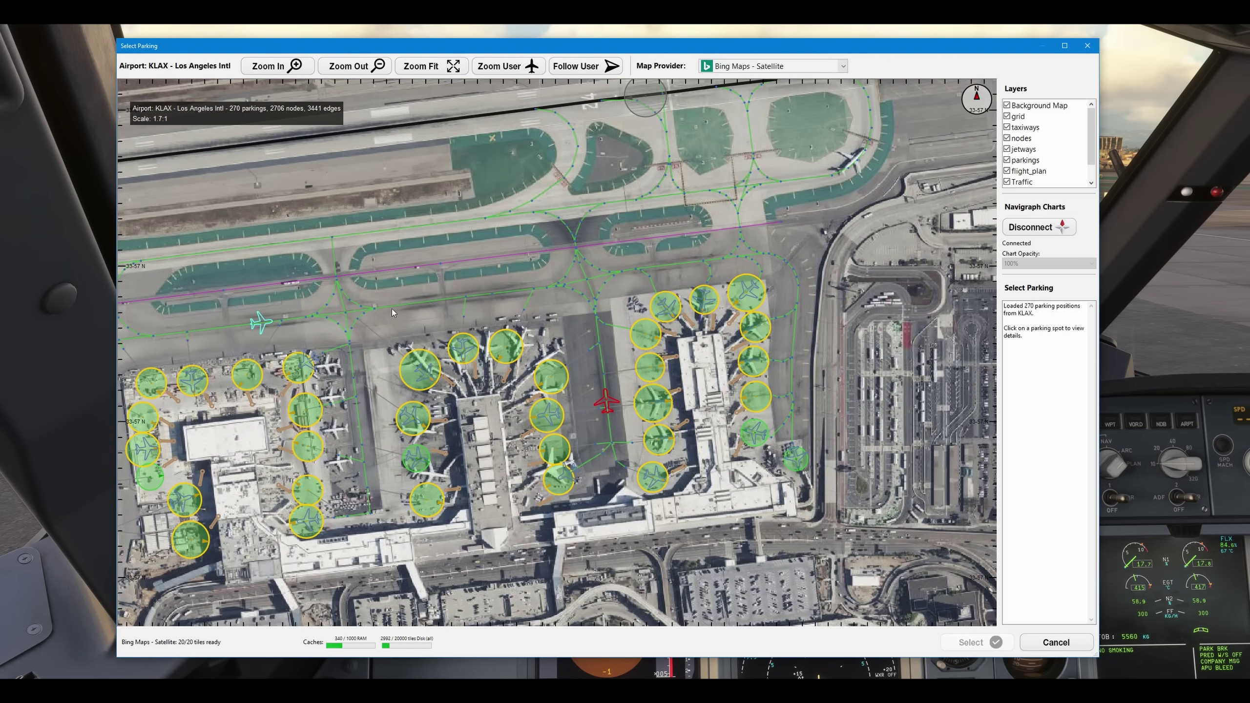
pyautogui.scroll(3, 324, 315)
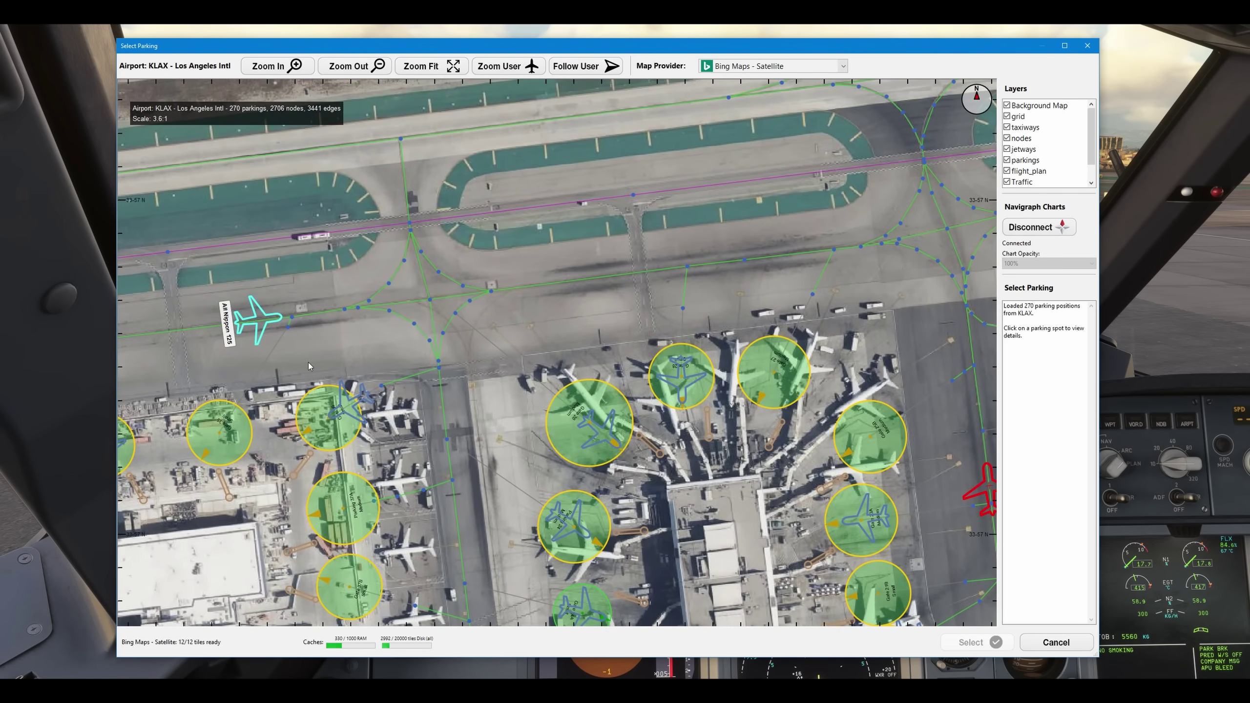
pyautogui.scroll(-3, 379, 313)
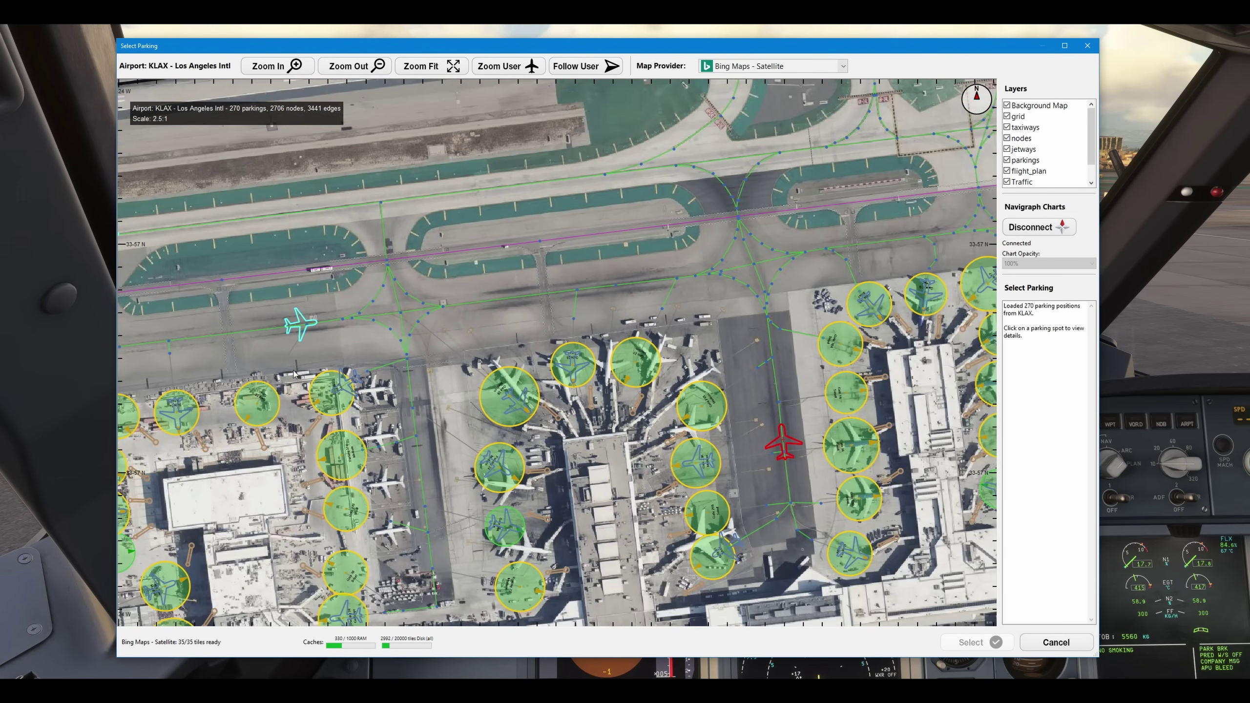
# - Select the Runway 24L start on the map and have GSX show that spot outside the cockpit
pyautogui.scroll(2, 566, 380)
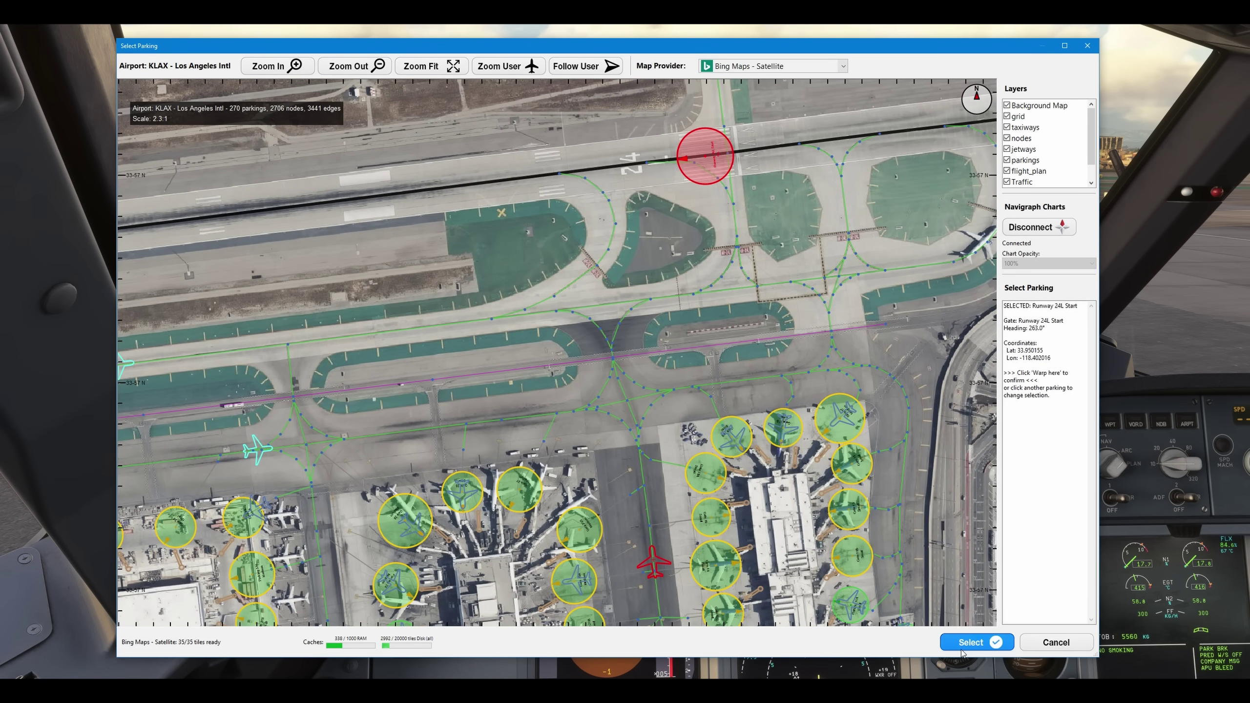
pyautogui.click(965, 648)
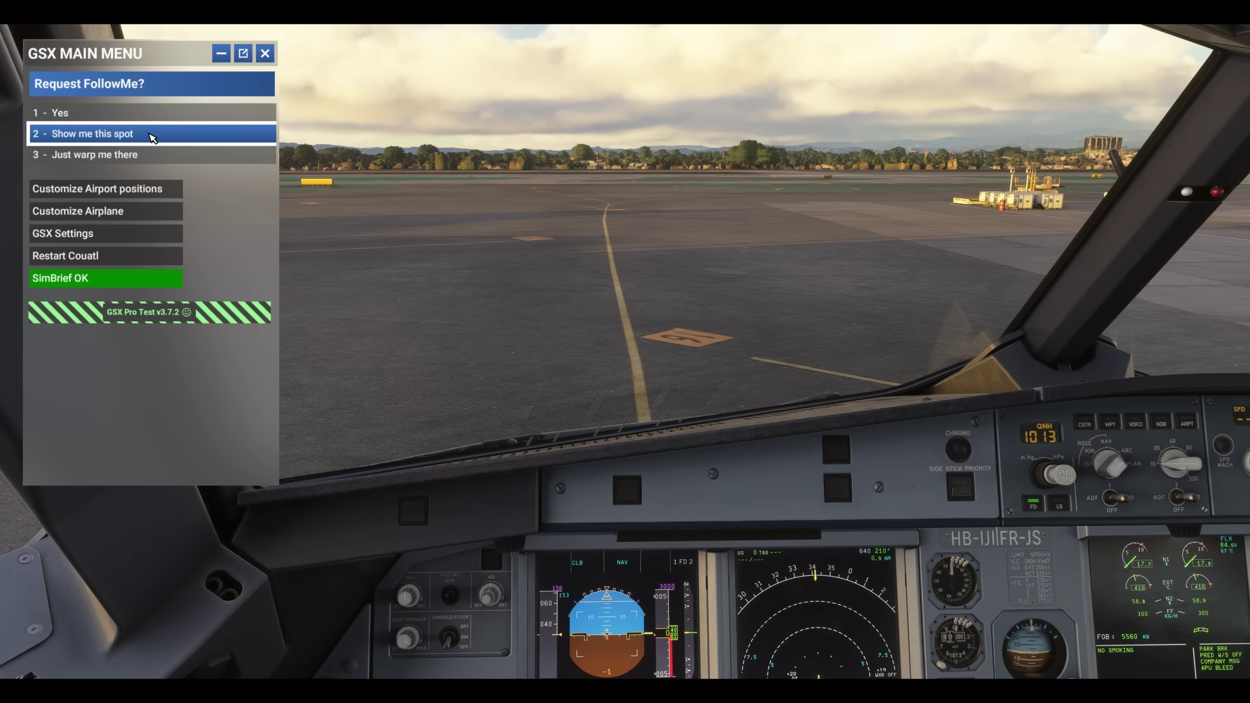
pyautogui.click(152, 138)
pyautogui.moveTo(837, 207); pyautogui.dragTo(836, 154)
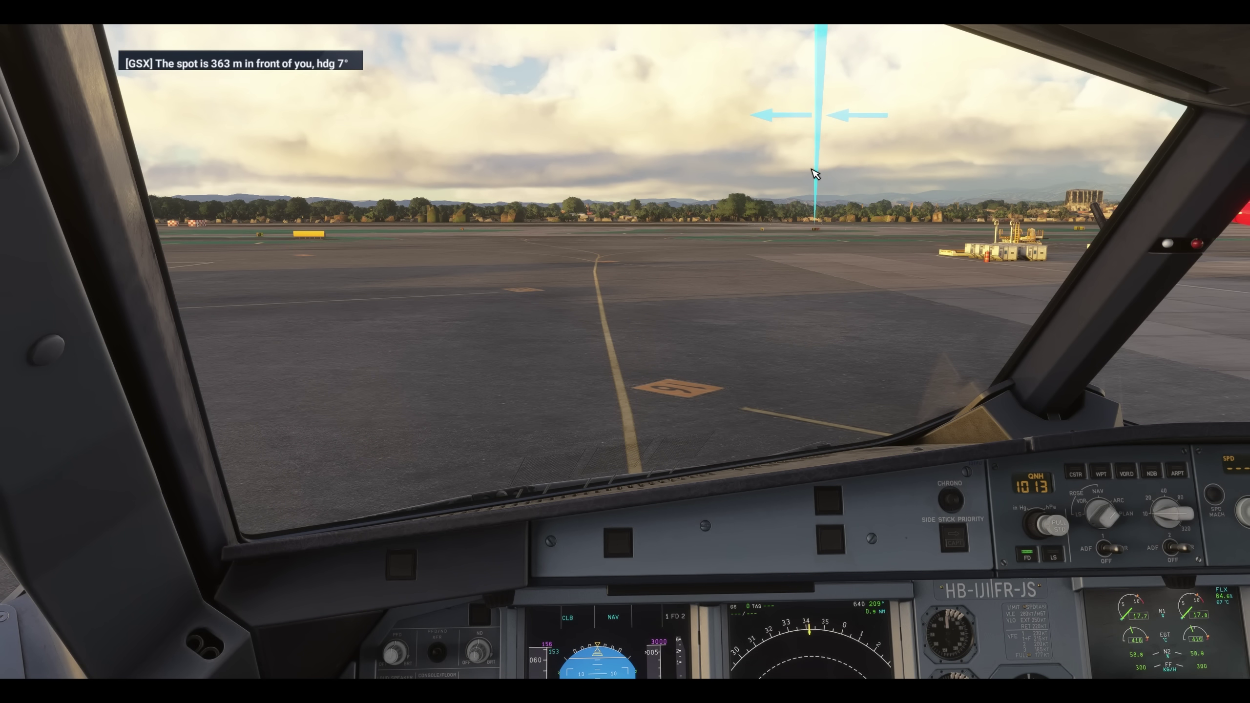
# - Select the Runway 24L start from the map again and warp the aircraft straight there
pyautogui.hotkey('ctrl', 'shift', 'F12')
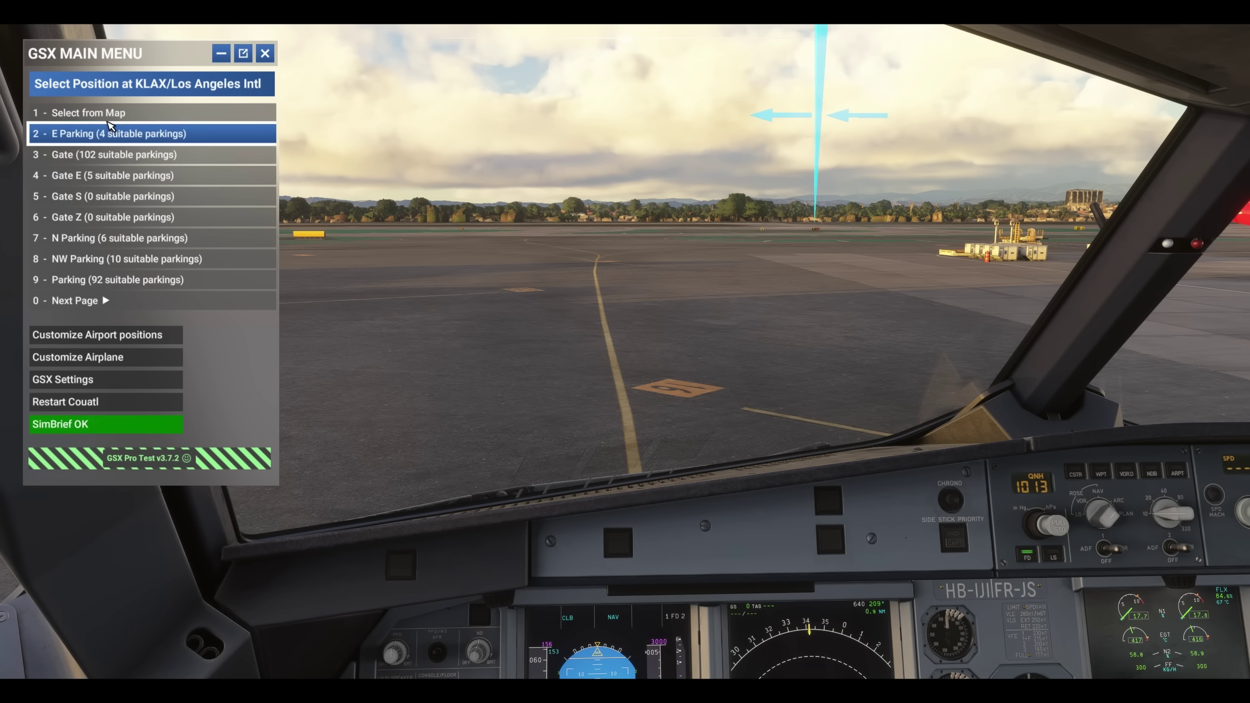
pyautogui.click(108, 114)
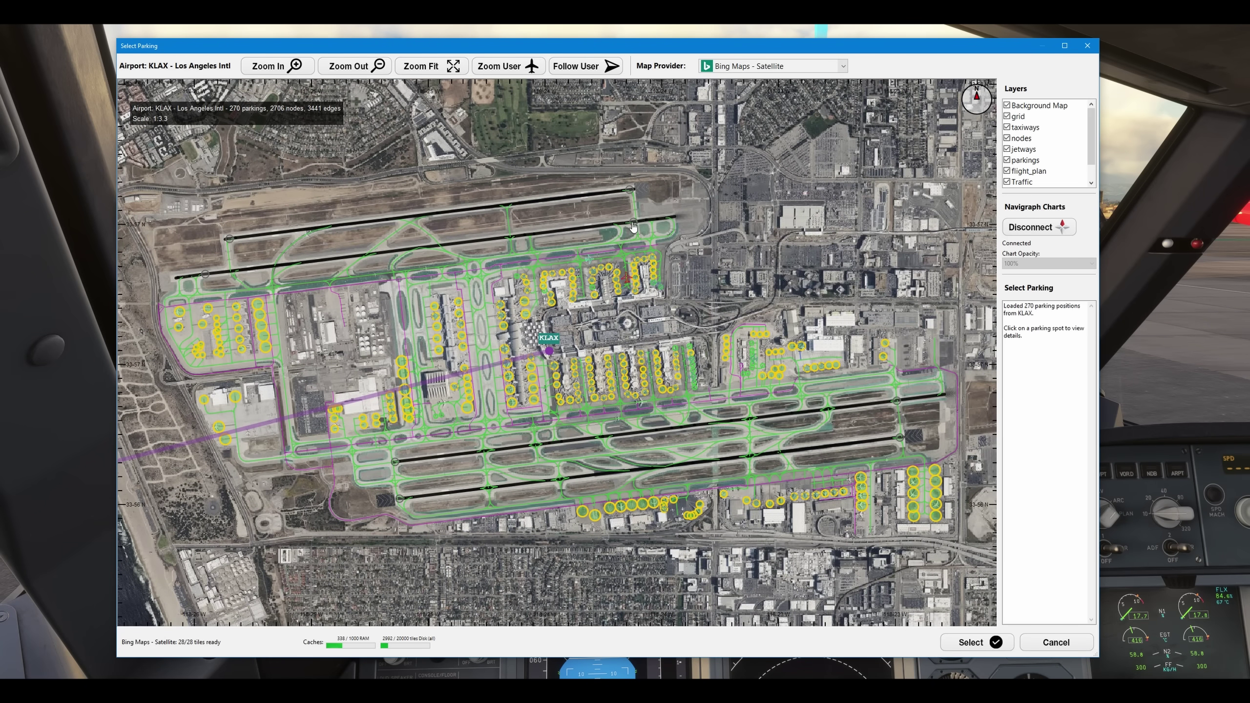
pyautogui.click(967, 643)
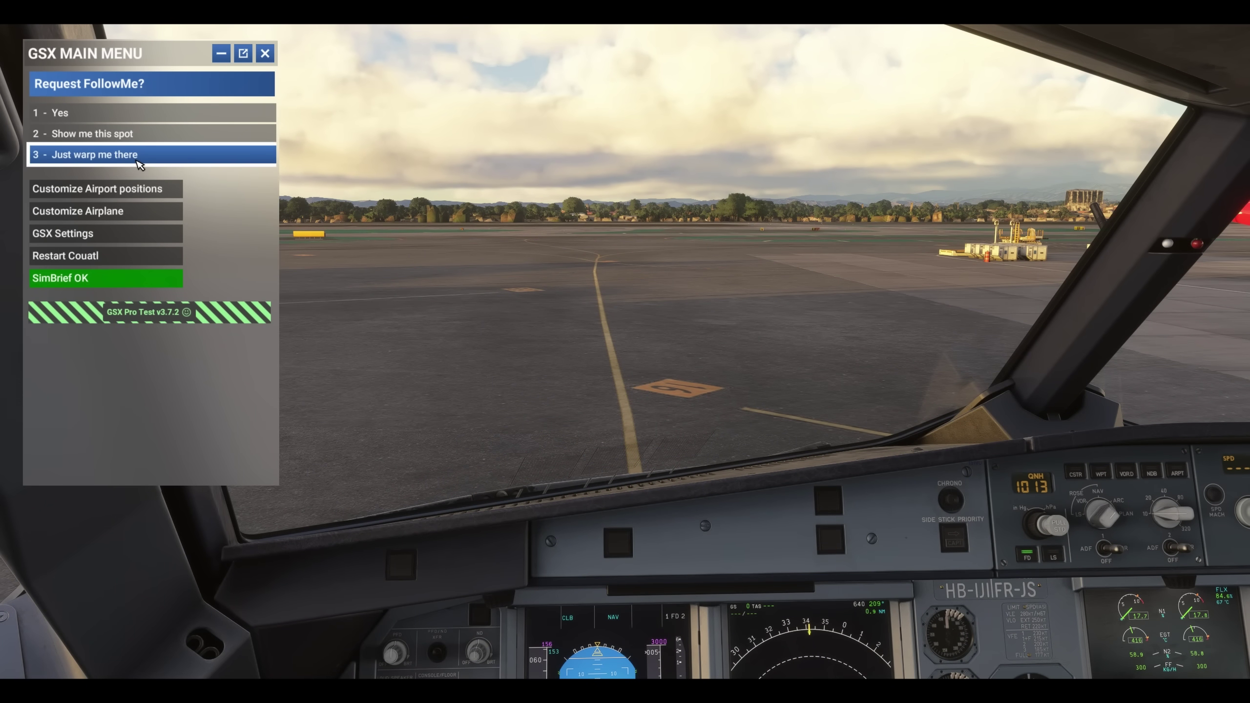
pyautogui.click(138, 161)
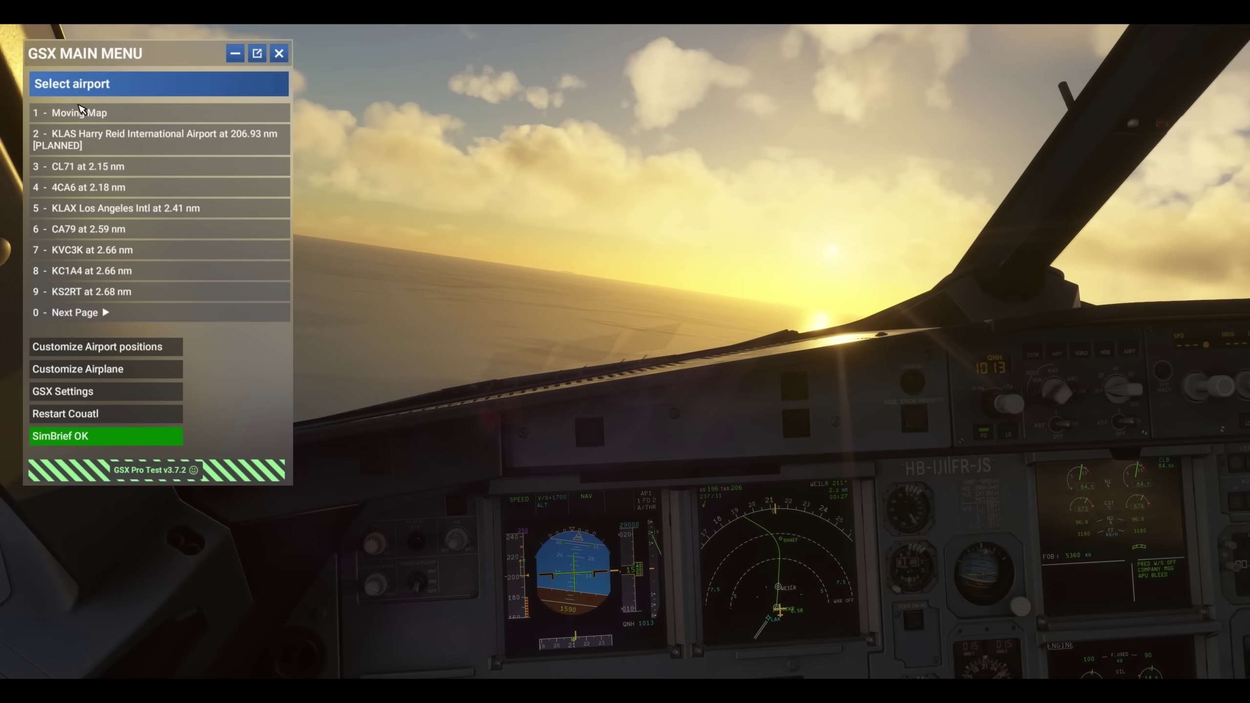
# - Open the Moving Map with Navigraph IFR Low Airways (Day) and overlay the OSHNN 1 RNAV DEP chart near the aircraft
pyautogui.click(89, 113)
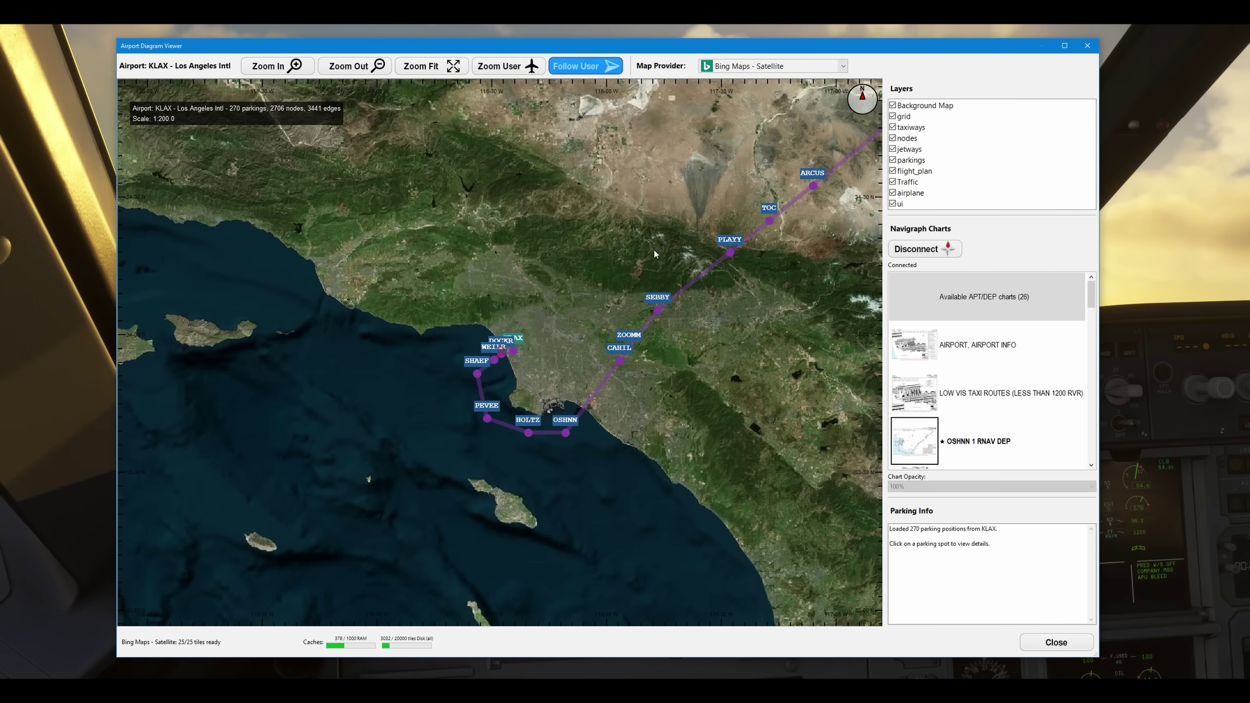
pyautogui.click(812, 68)
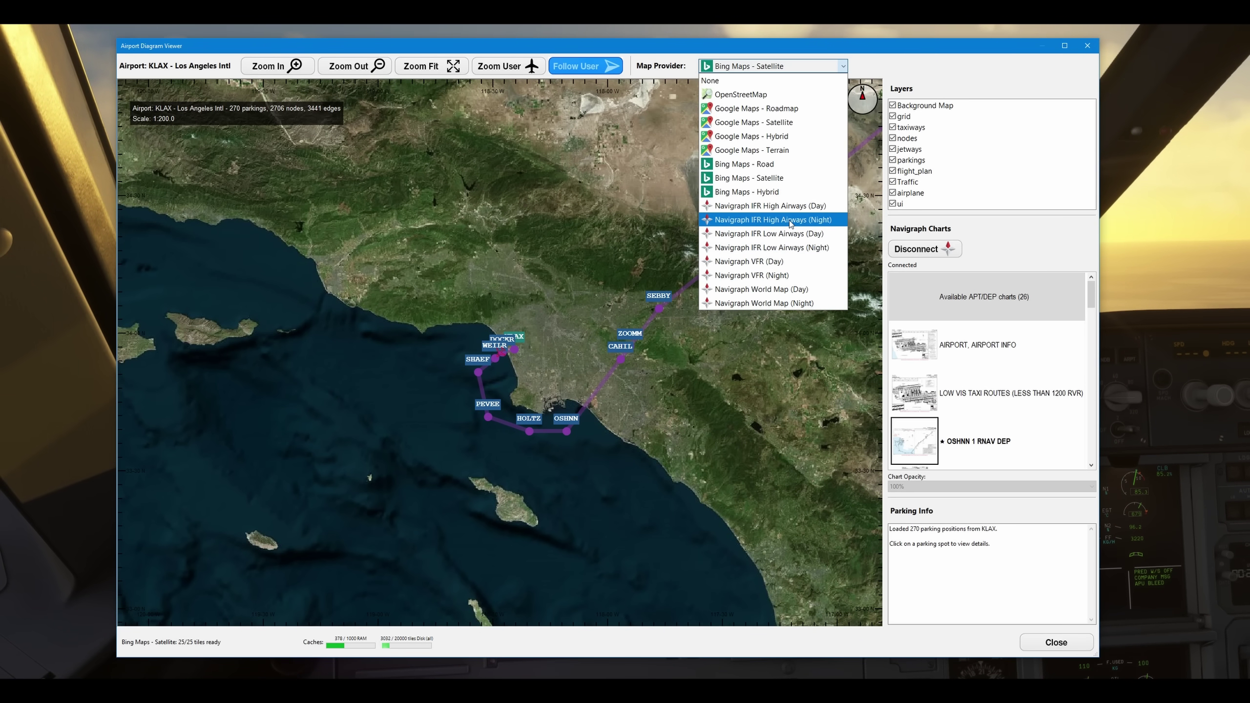
pyautogui.click(789, 240)
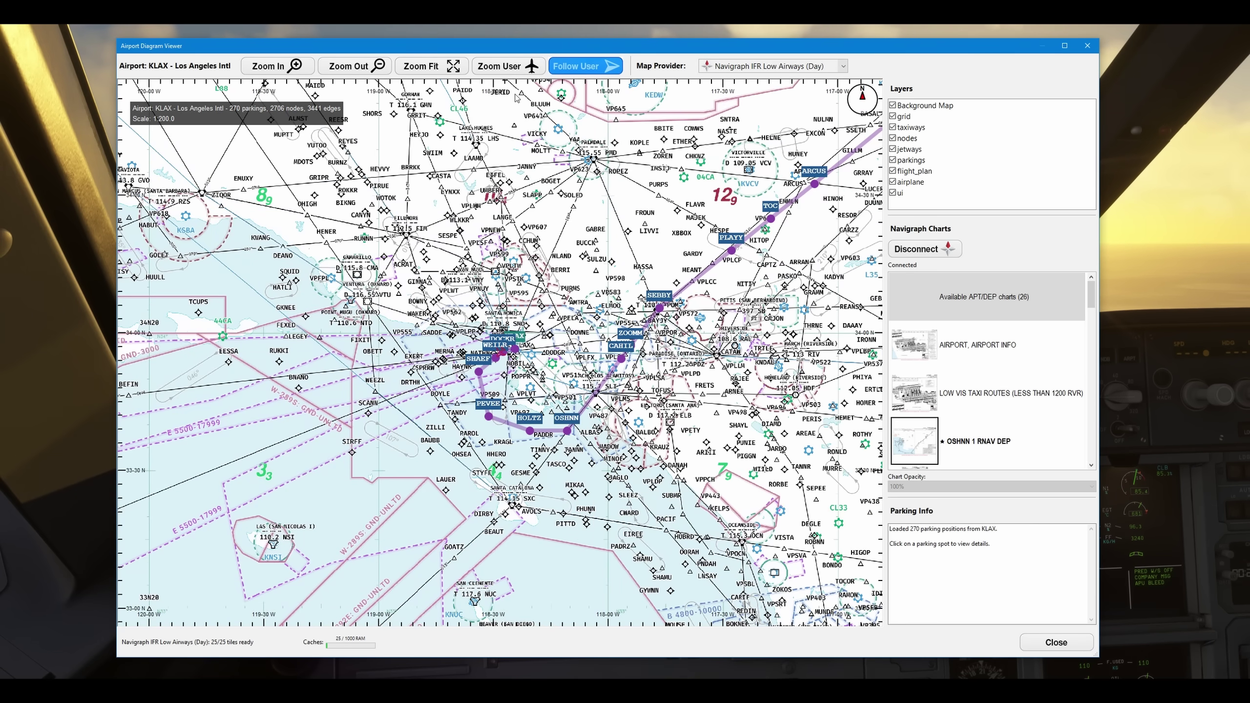
pyautogui.click(507, 65)
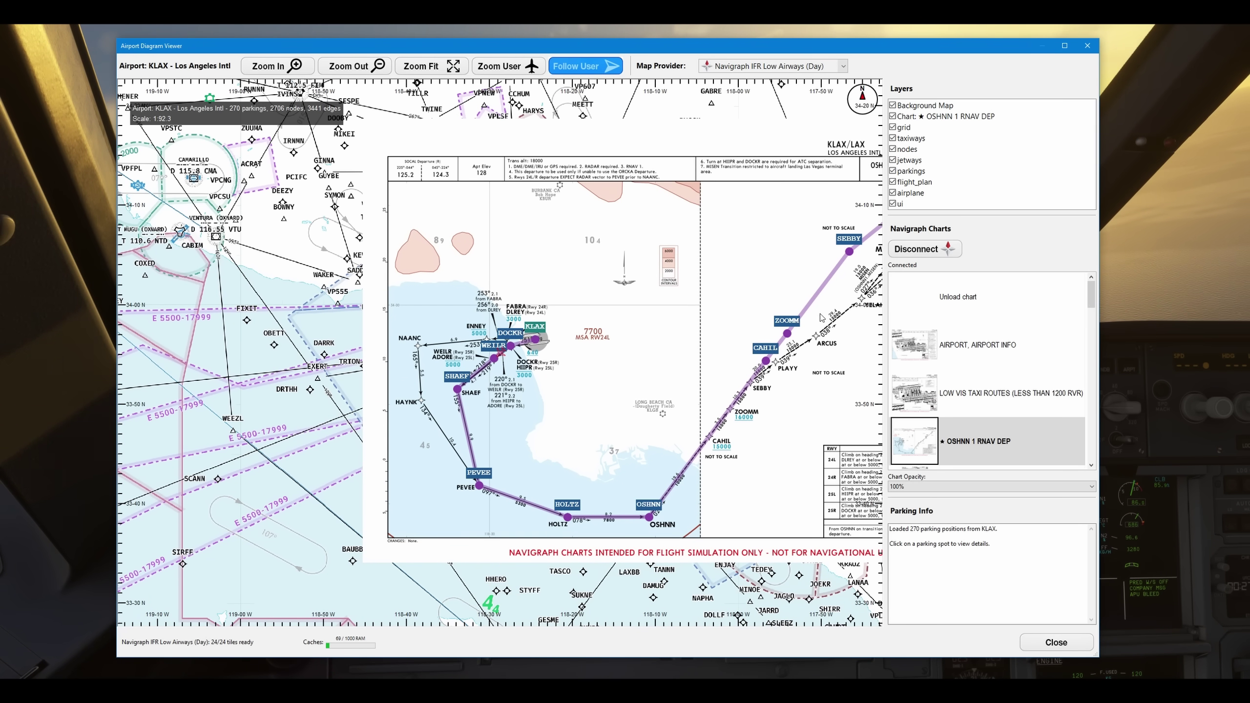
# - Switch the map provider to Navigraph IFR High Airways (Day) and follow the flight plan route northeast from KLAX to ARCUS
pyautogui.click(864, 101)
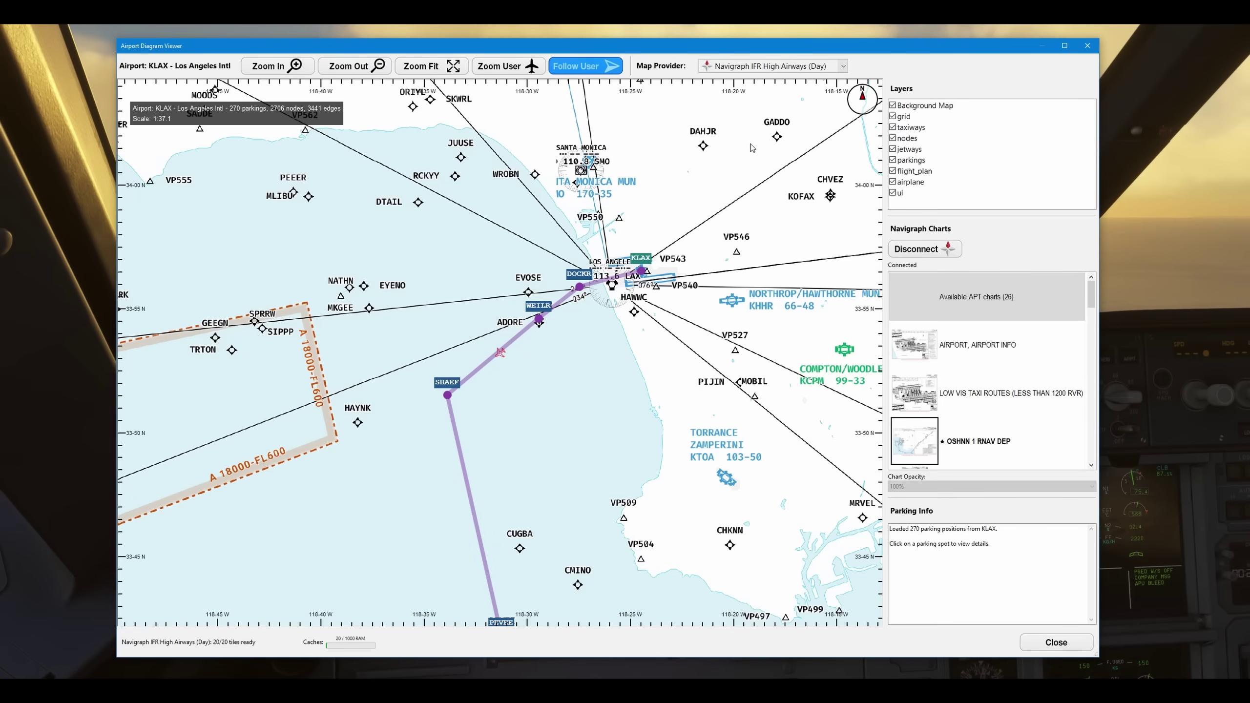
pyautogui.scroll(-3, 507, 267)
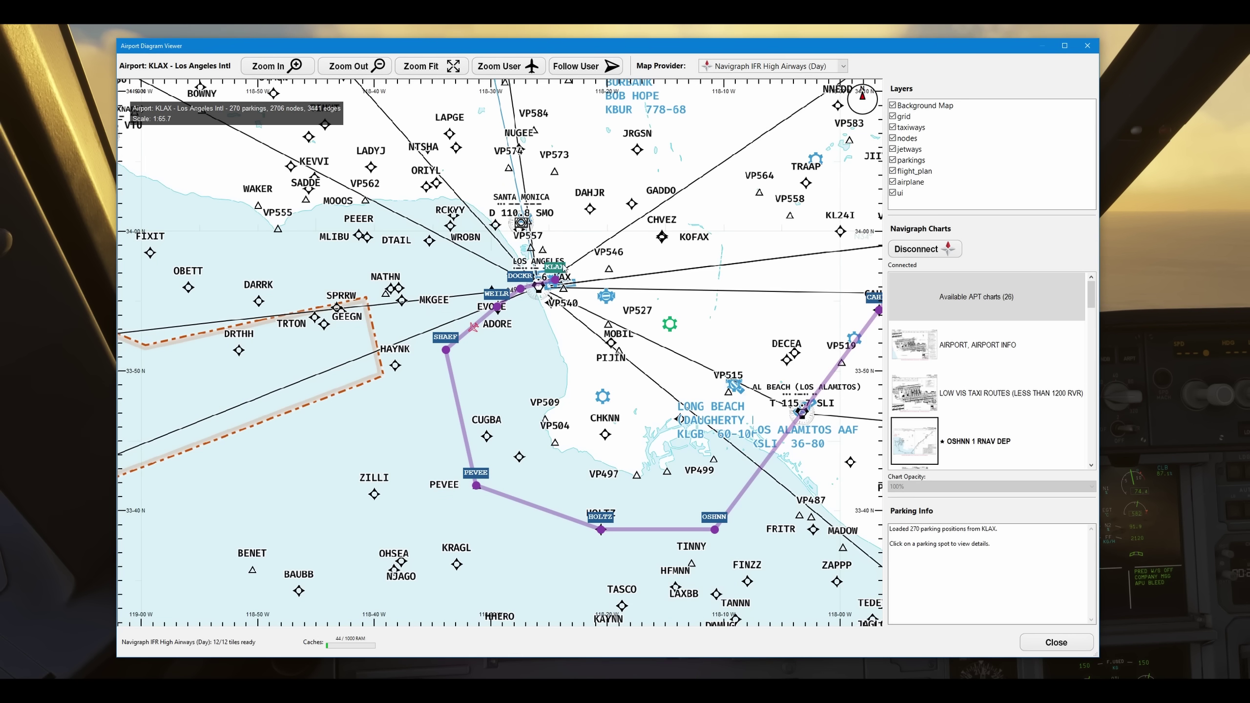
pyautogui.click(697, 245)
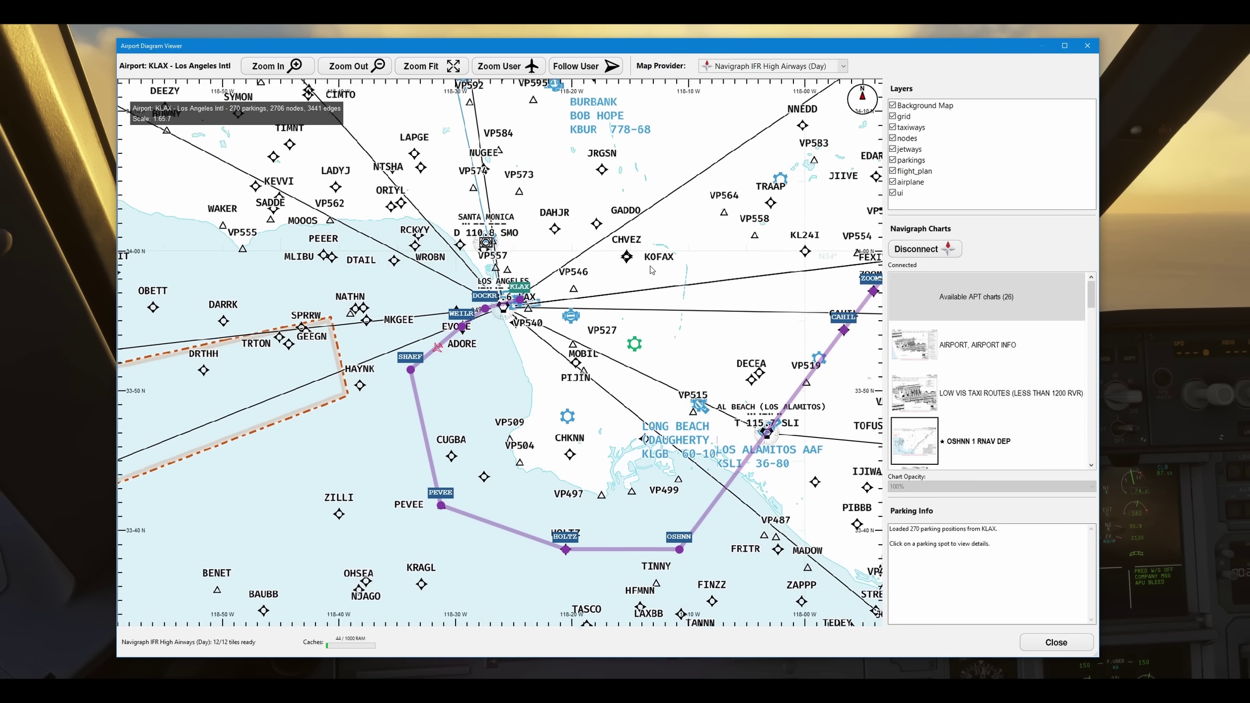
pyautogui.click(721, 249)
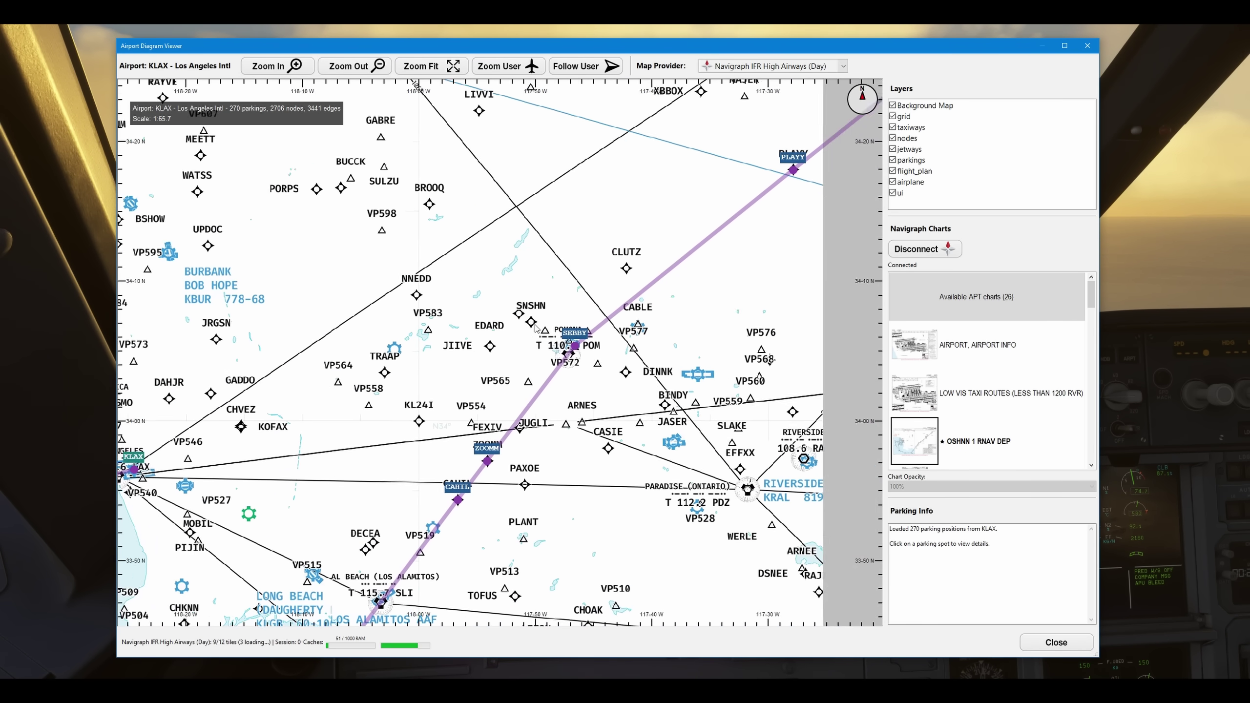
pyautogui.click(619, 359)
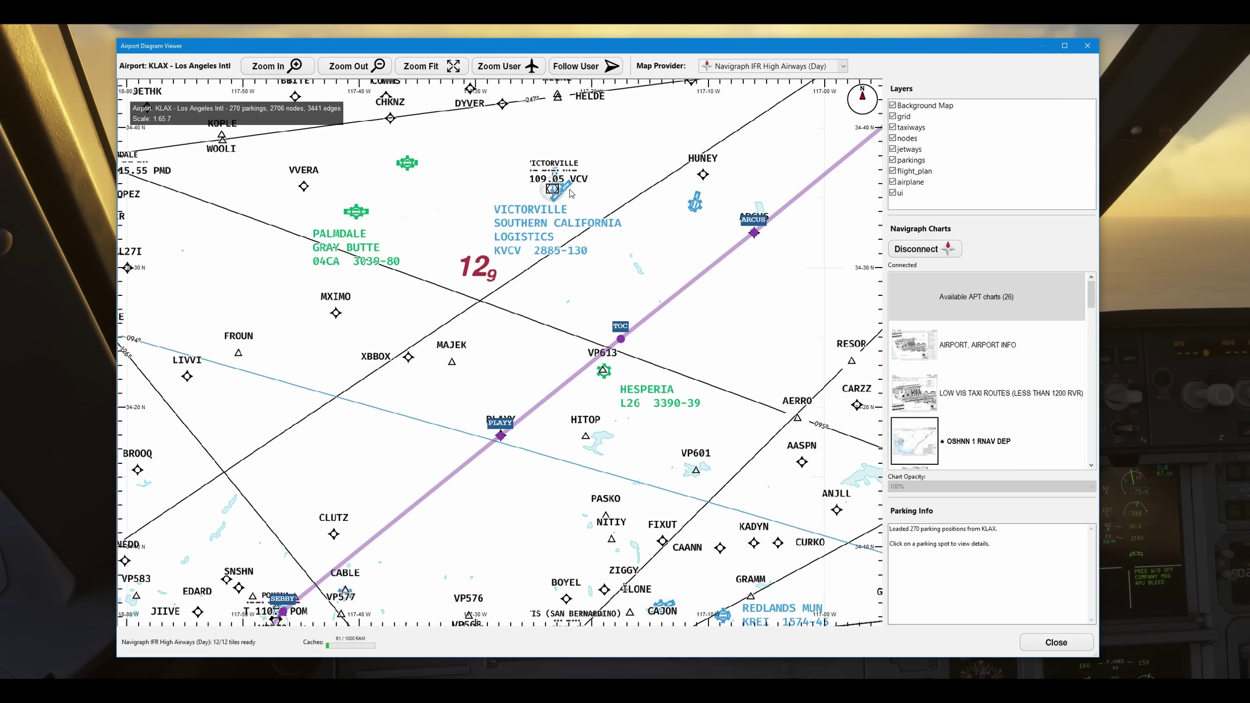
# - Load Southern California Logistics (KVCV) from the map and briefly overlay its AIRPORT, AIRPORT INFO chart
pyautogui.click(560, 196)
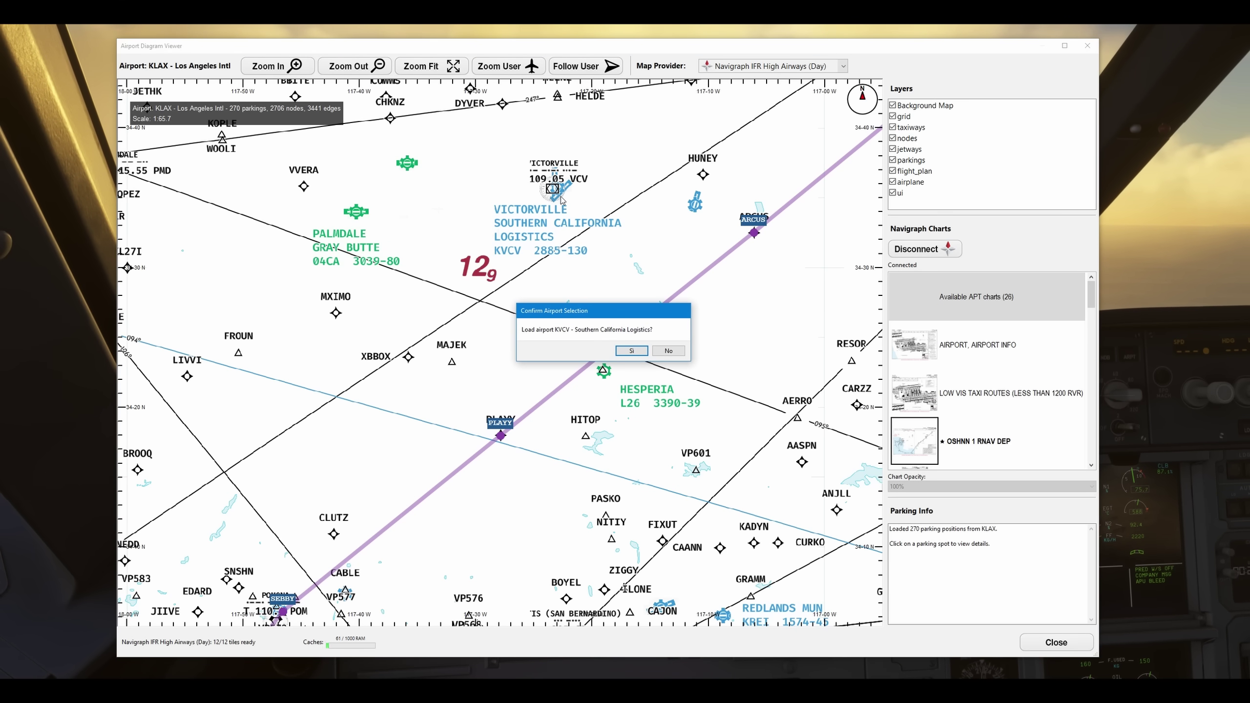
pyautogui.click(632, 350)
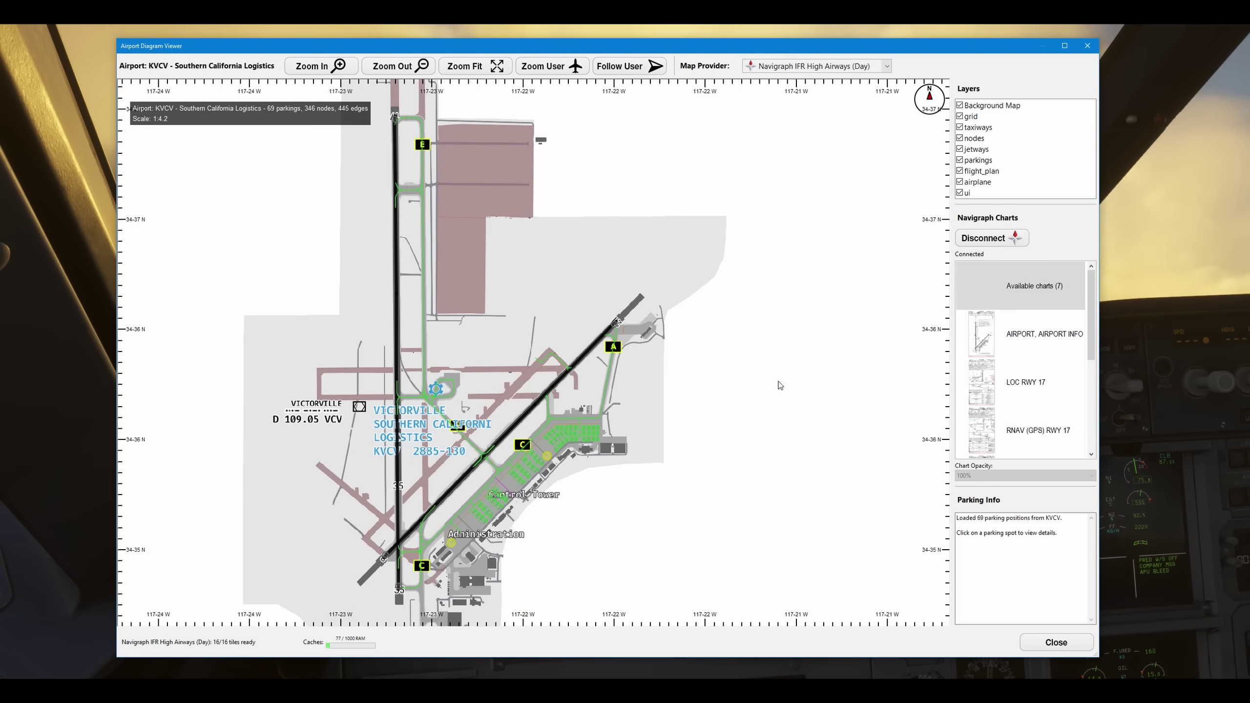
pyautogui.click(1038, 334)
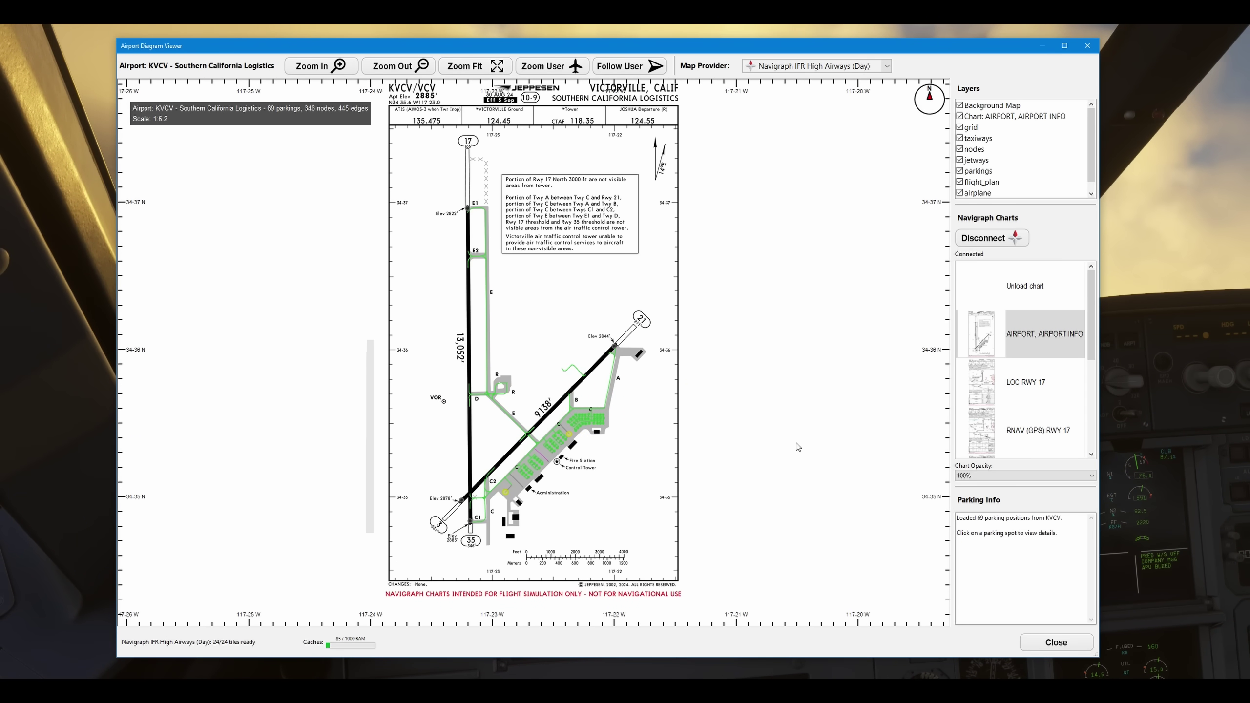
pyautogui.scroll(-1, 730, 397)
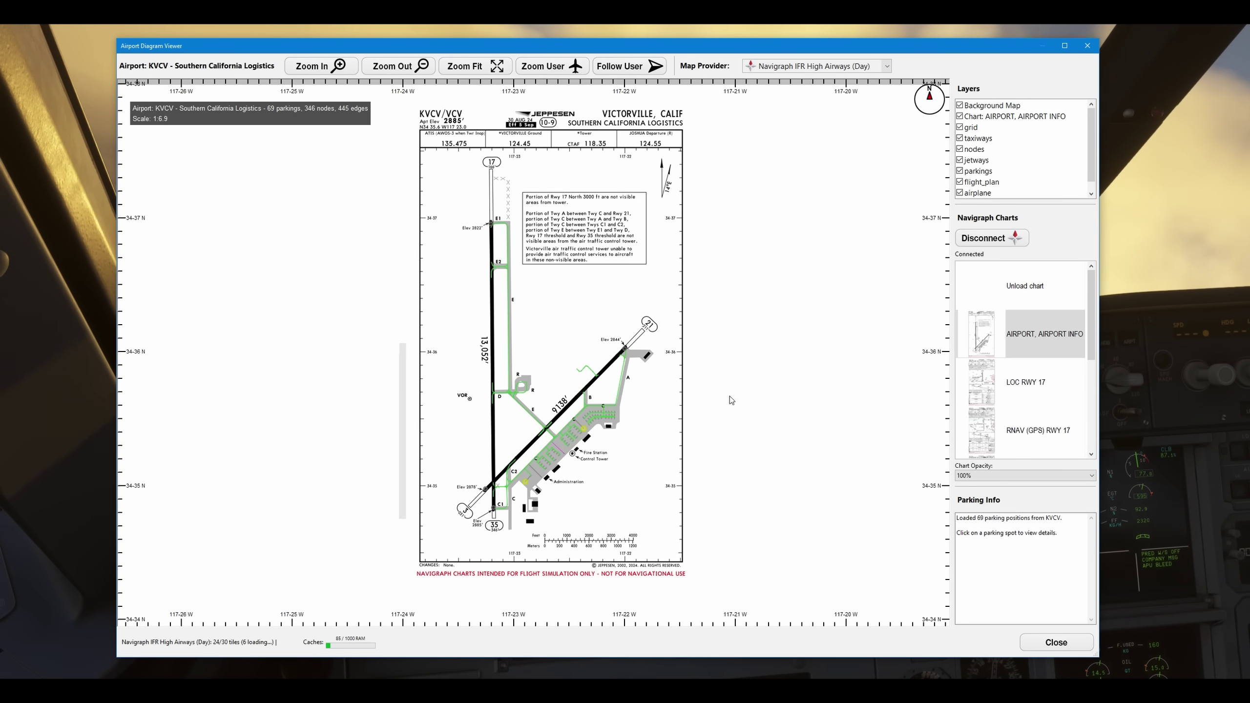
pyautogui.scroll(-1, 746, 397)
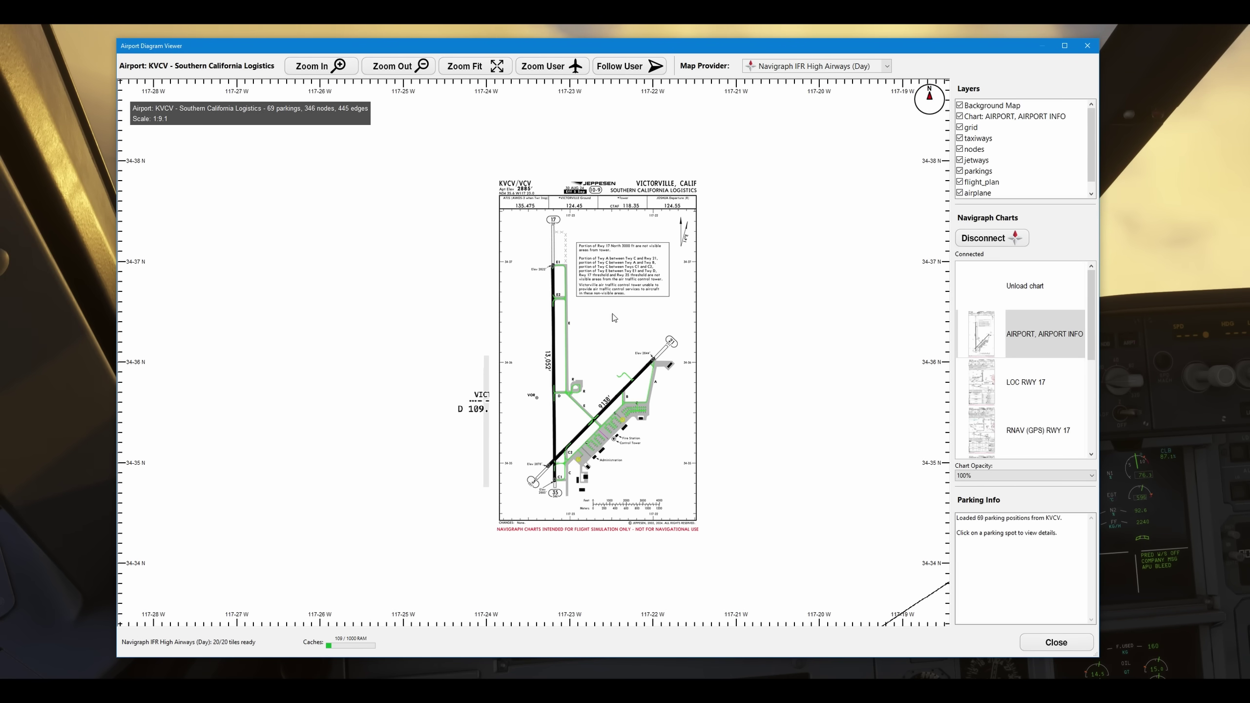
pyautogui.press('Up')
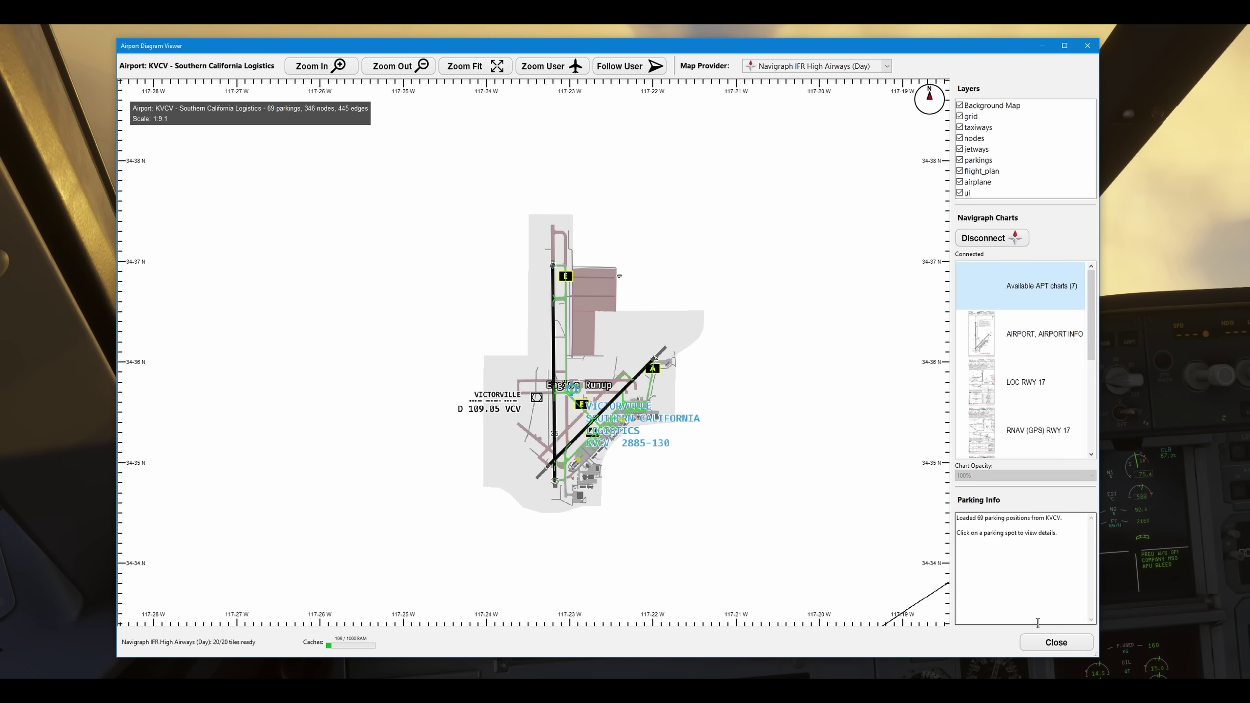
# - Follow the flight plan route to its destination at Las Vegas and load Harry Reid International (KLAS) from the map
pyautogui.click(545, 69)
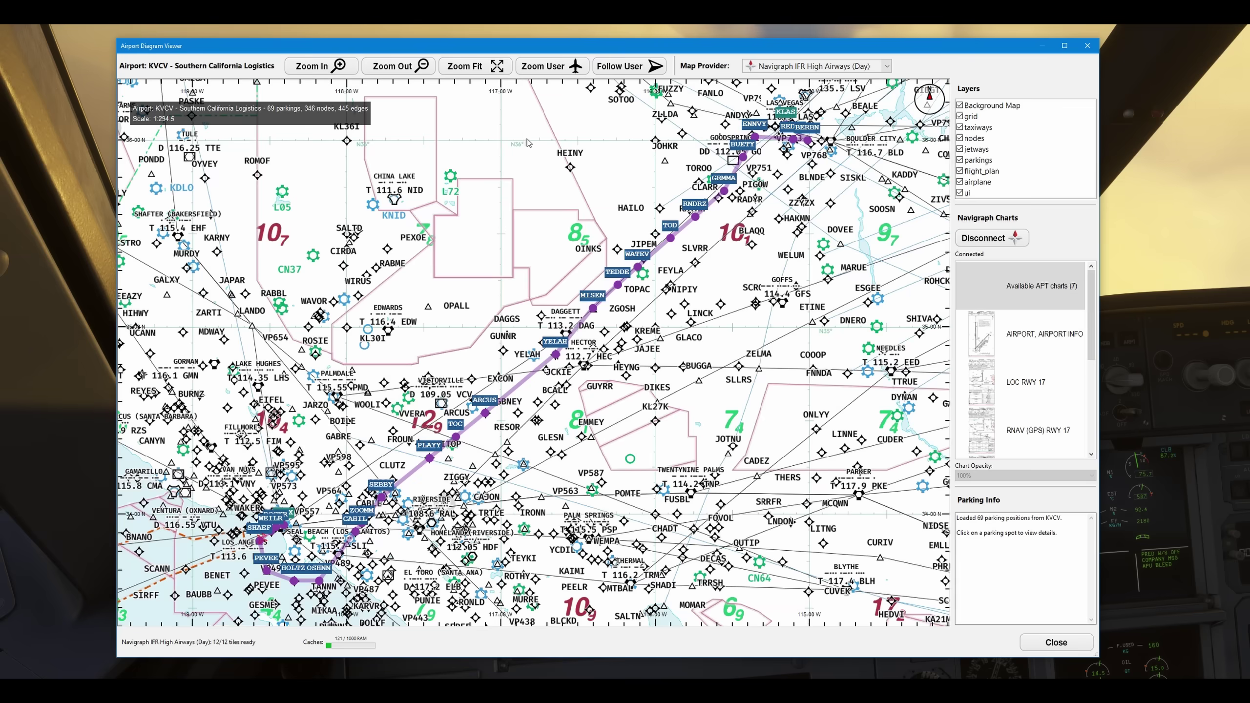
pyautogui.scroll(3, 765, 118)
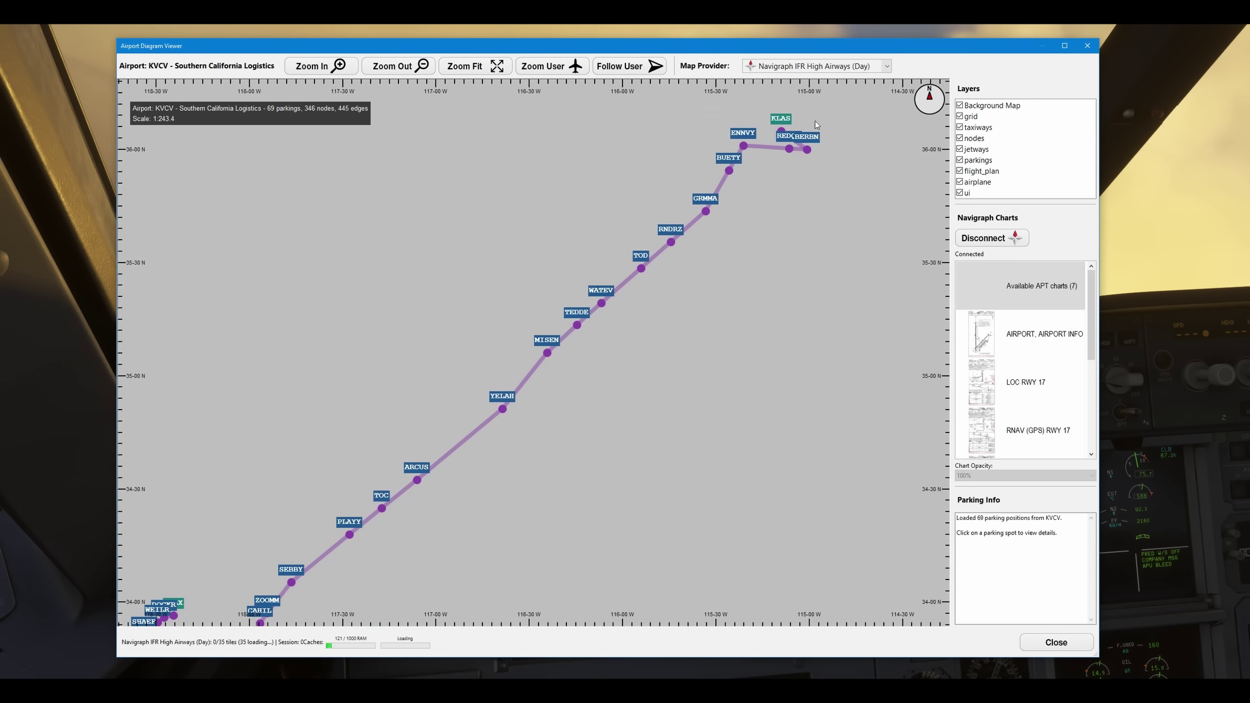
pyautogui.scroll(3, 757, 123)
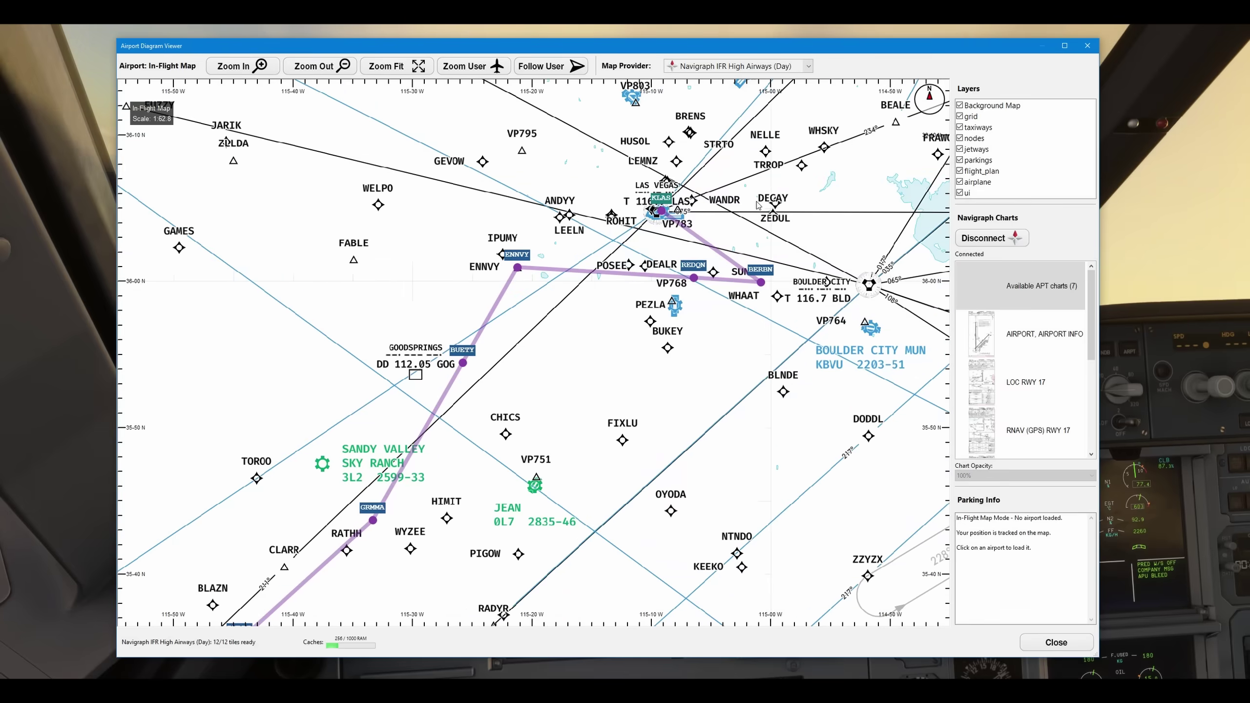
pyautogui.scroll(5, 675, 204)
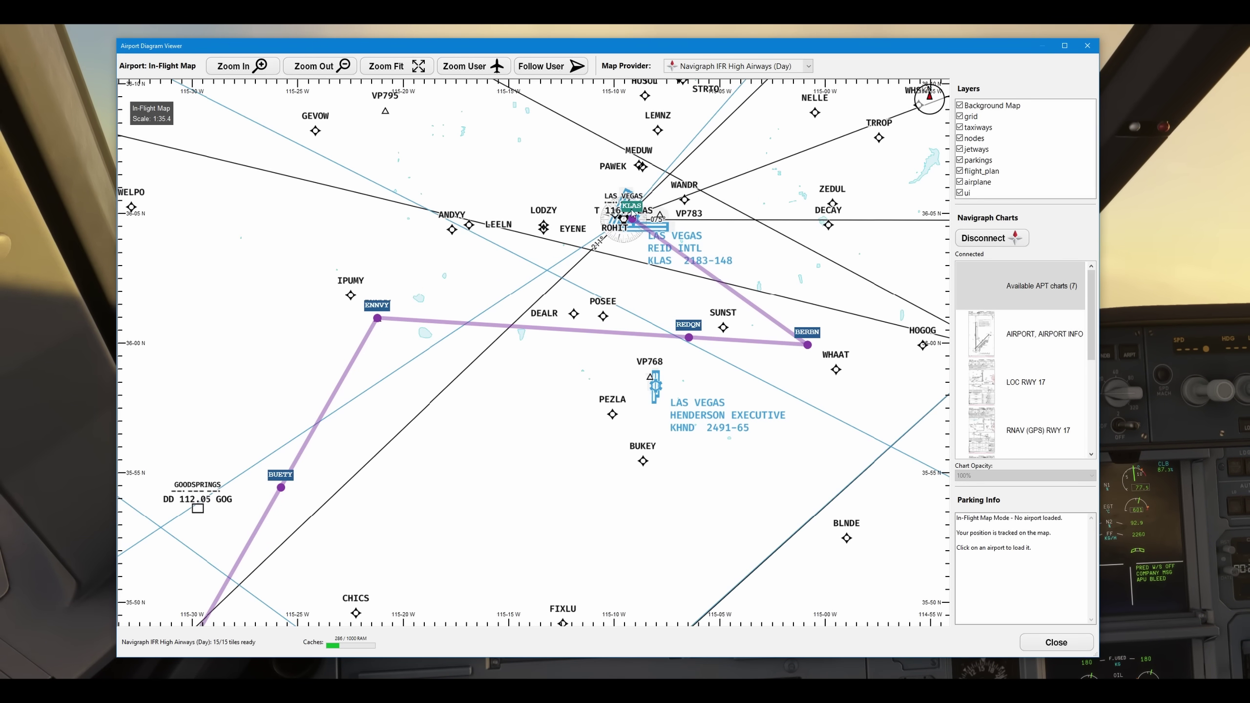
pyautogui.click(631, 212)
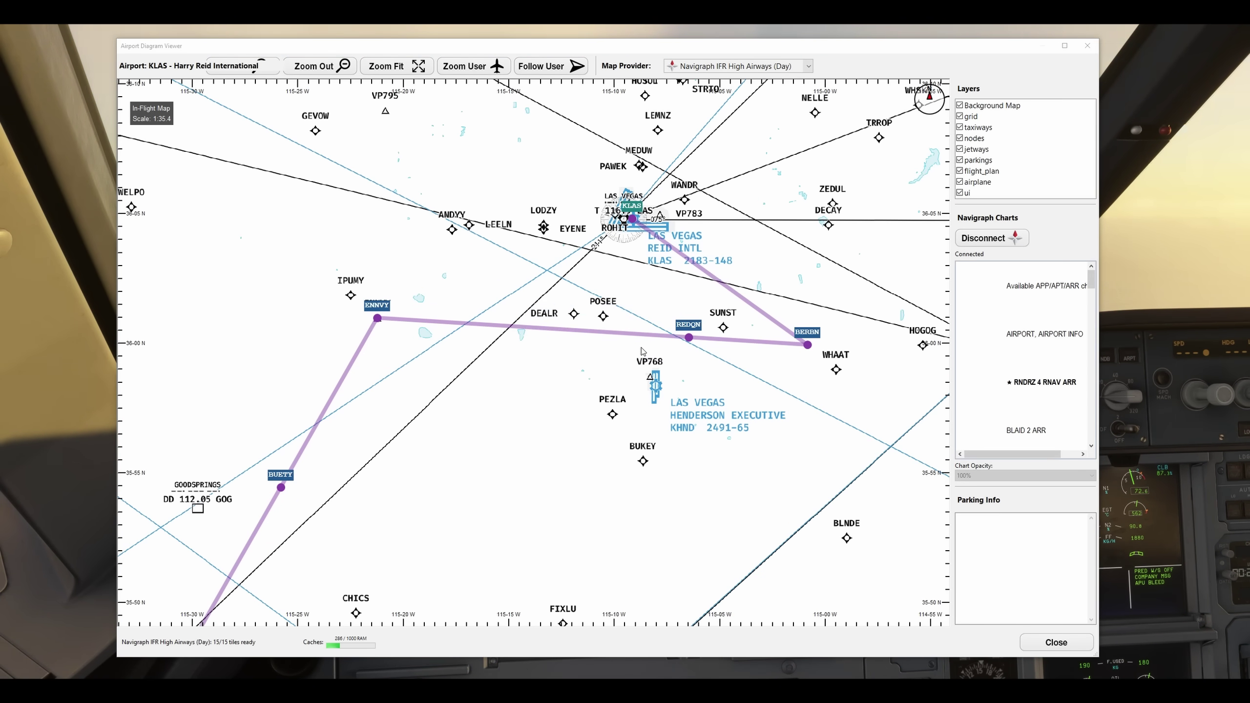
# - With the KLAS AIRPORT, AIRPORT INFO chart overlaid, select Gate 41 at Terminal 3 and assign Frontier Airlines as handling operator
pyautogui.scroll(5, 605, 362)
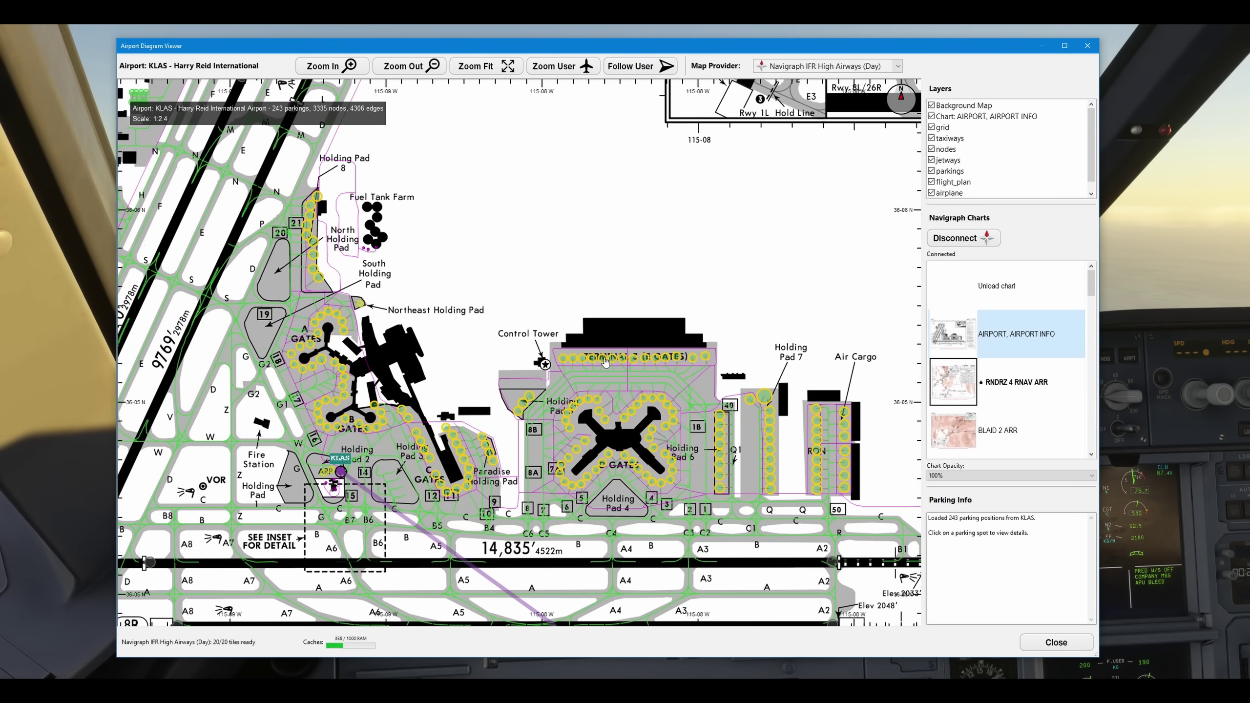
pyautogui.scroll(6, 605, 361)
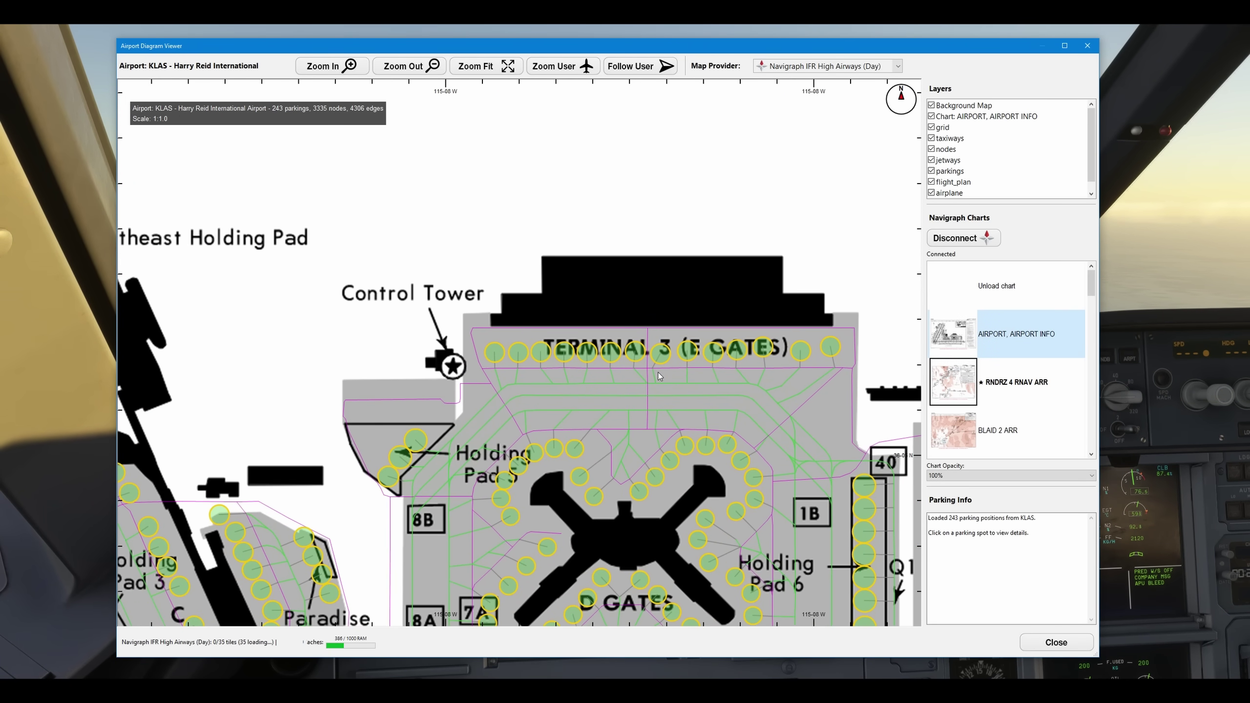
pyautogui.scroll(1, 660, 376)
pyautogui.click(529, 350)
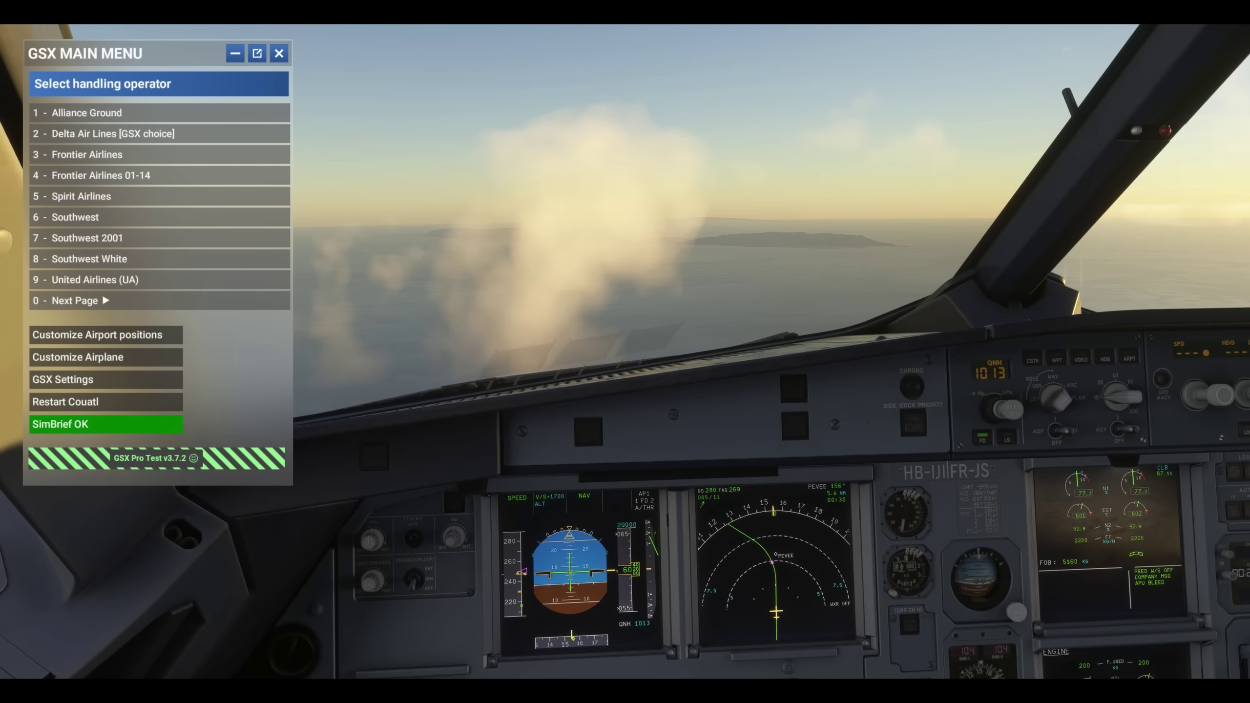
pyautogui.click(101, 155)
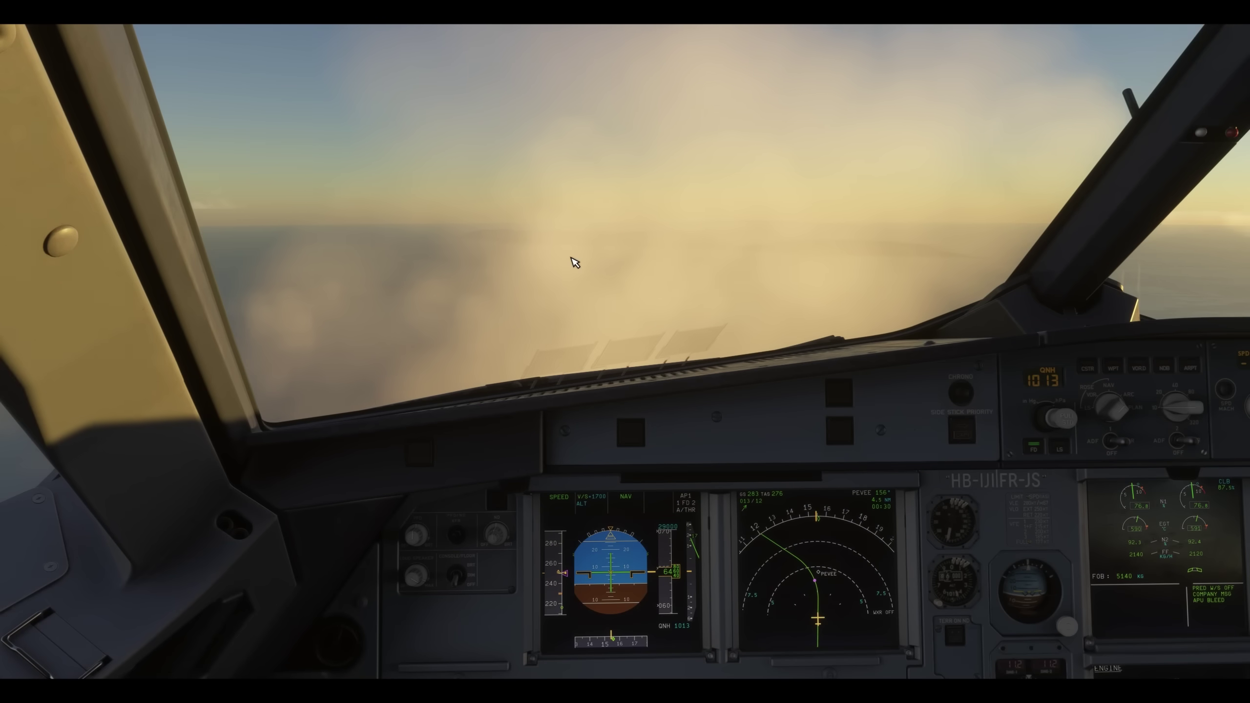
# - Change the arrival facility at KLAS to Gate 44 using the map, with Frontier Airlines as handling operator
pyautogui.hotkey('ctrl', 'shift', 'F12')
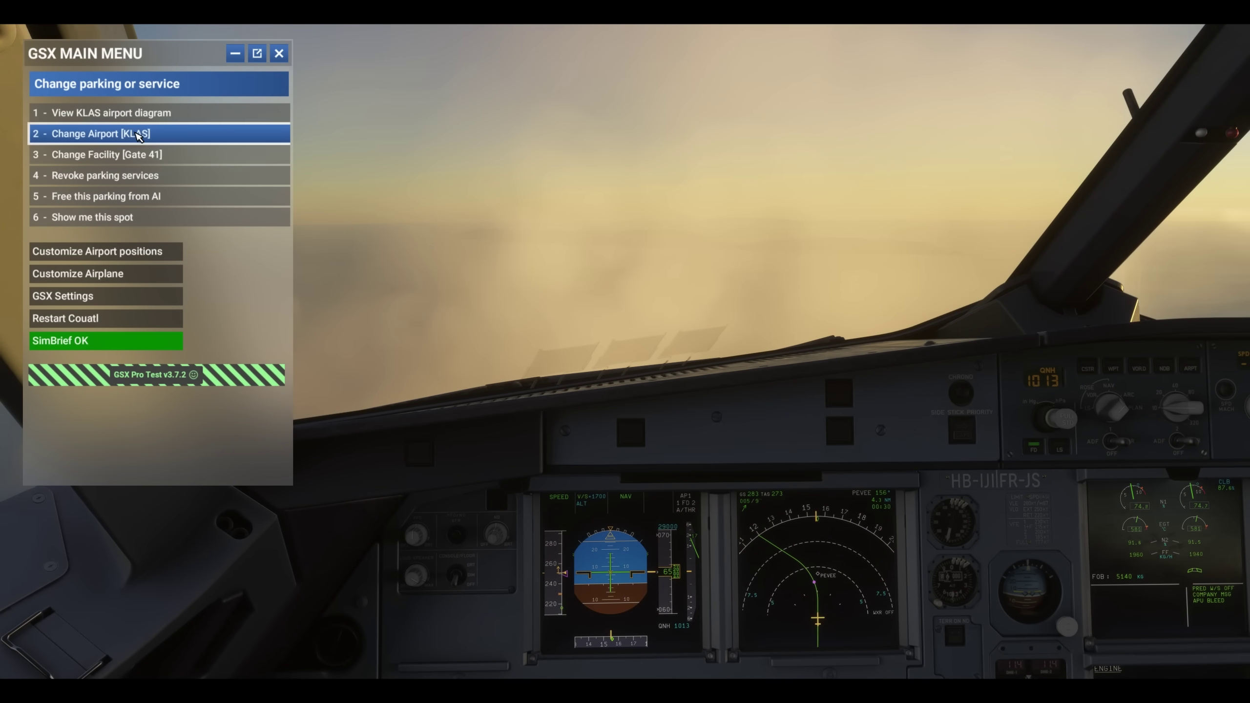
pyautogui.click(169, 155)
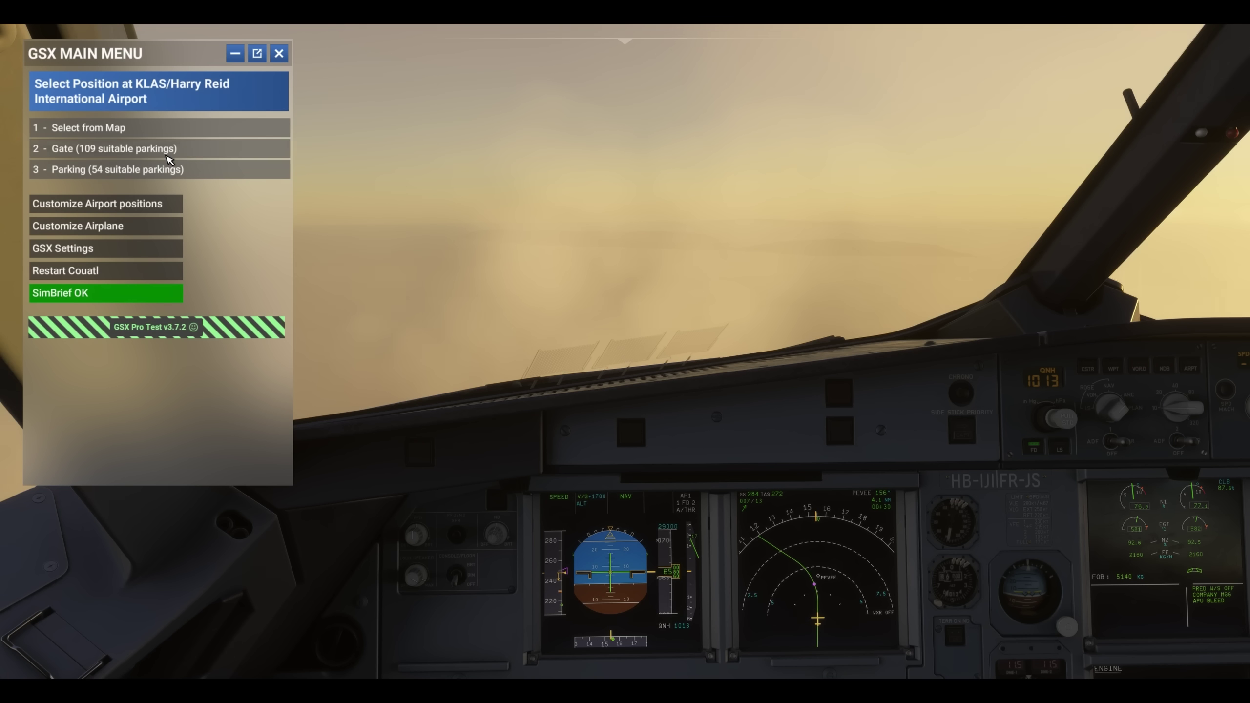
pyautogui.click(117, 133)
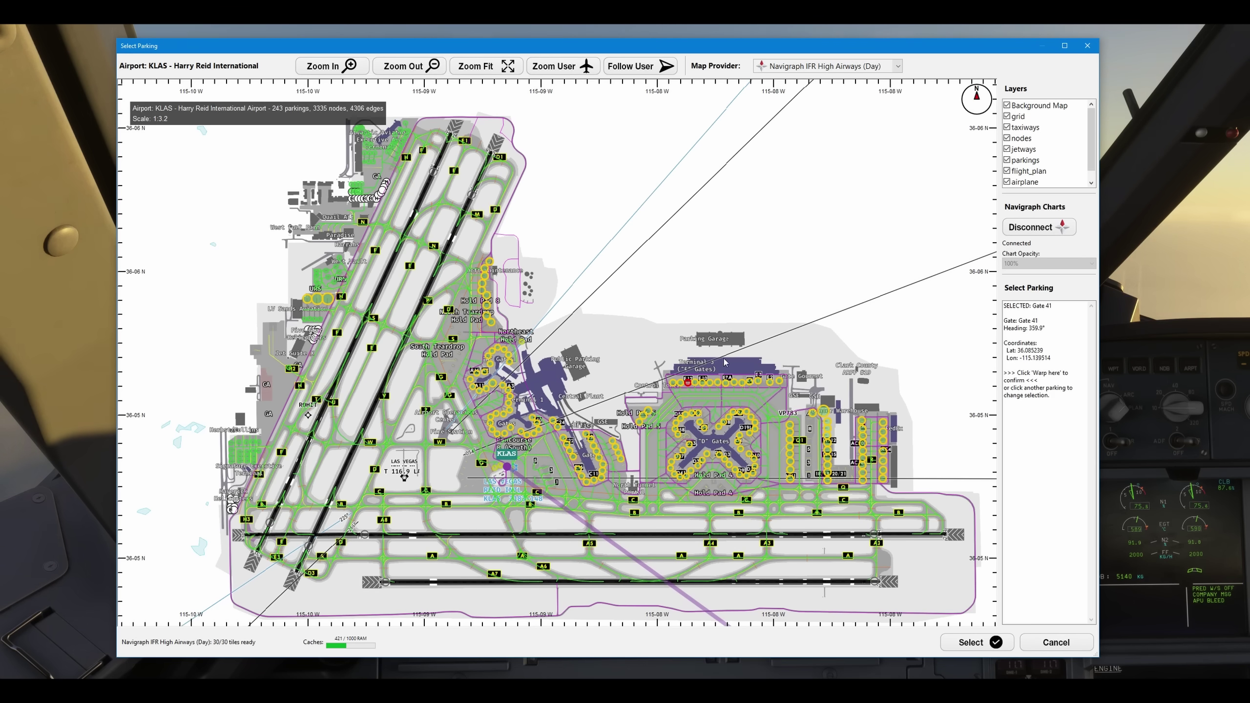
pyautogui.scroll(4, 698, 388)
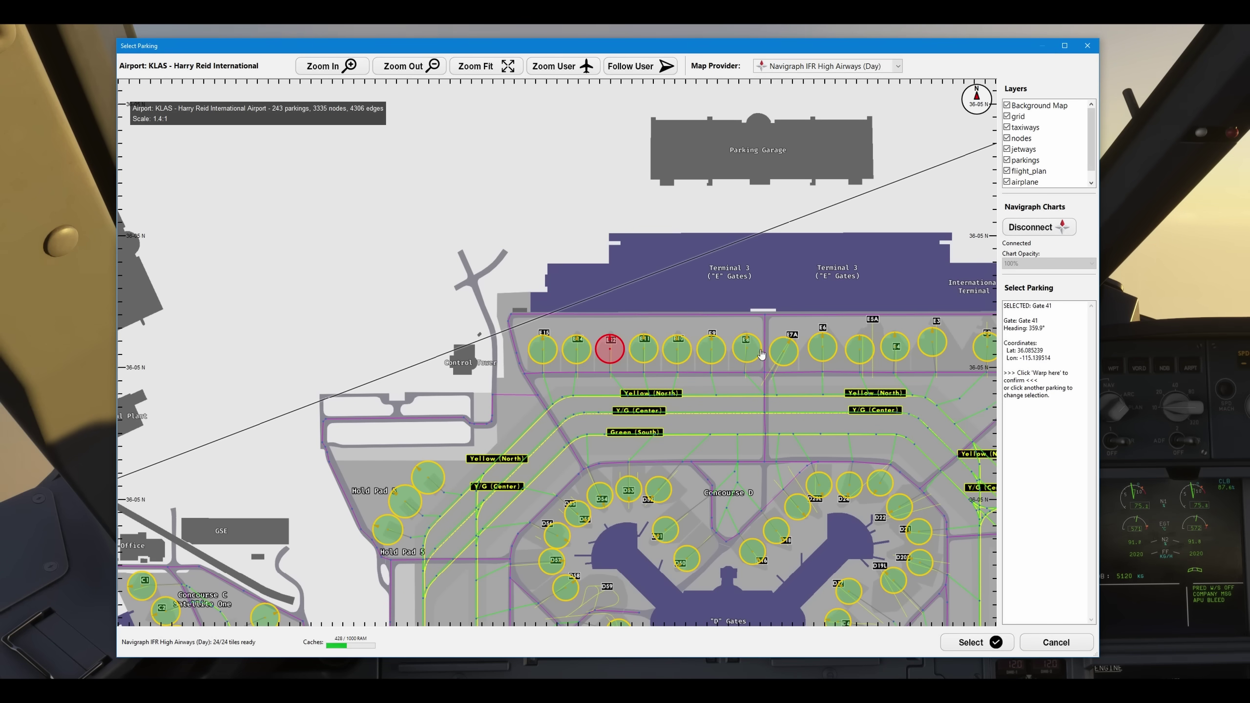
pyautogui.click(711, 349)
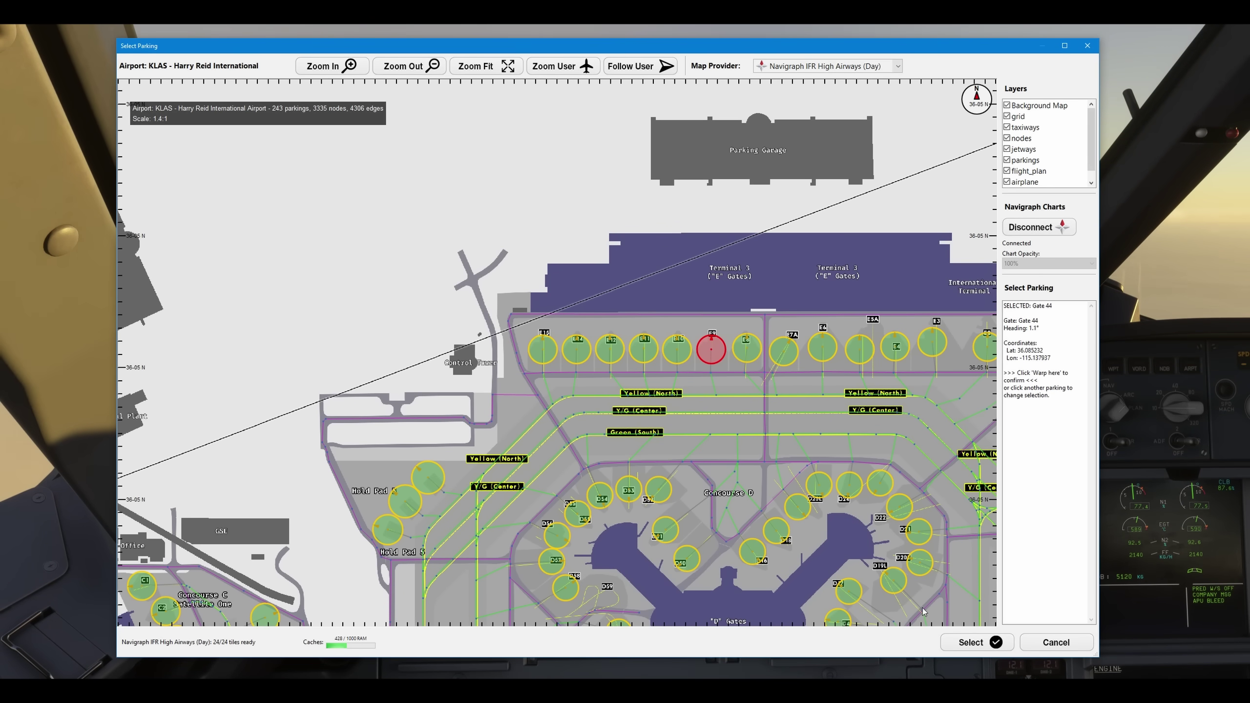
pyautogui.click(972, 642)
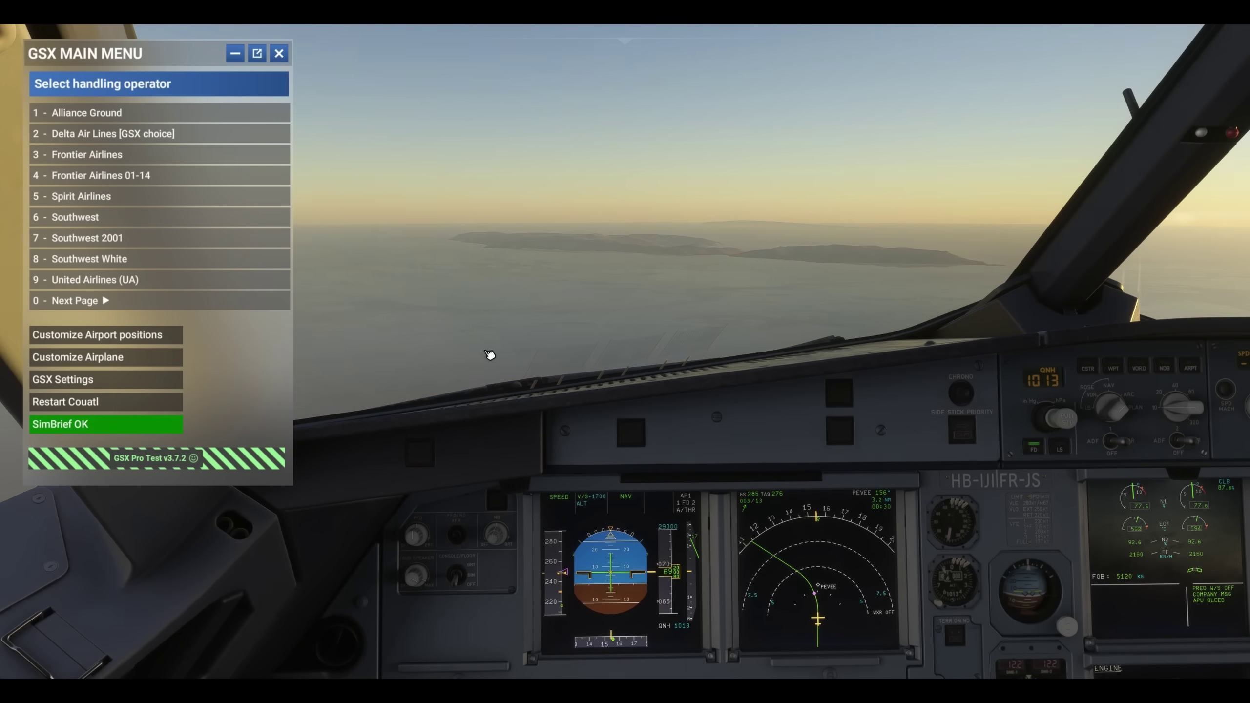
pyautogui.click(104, 156)
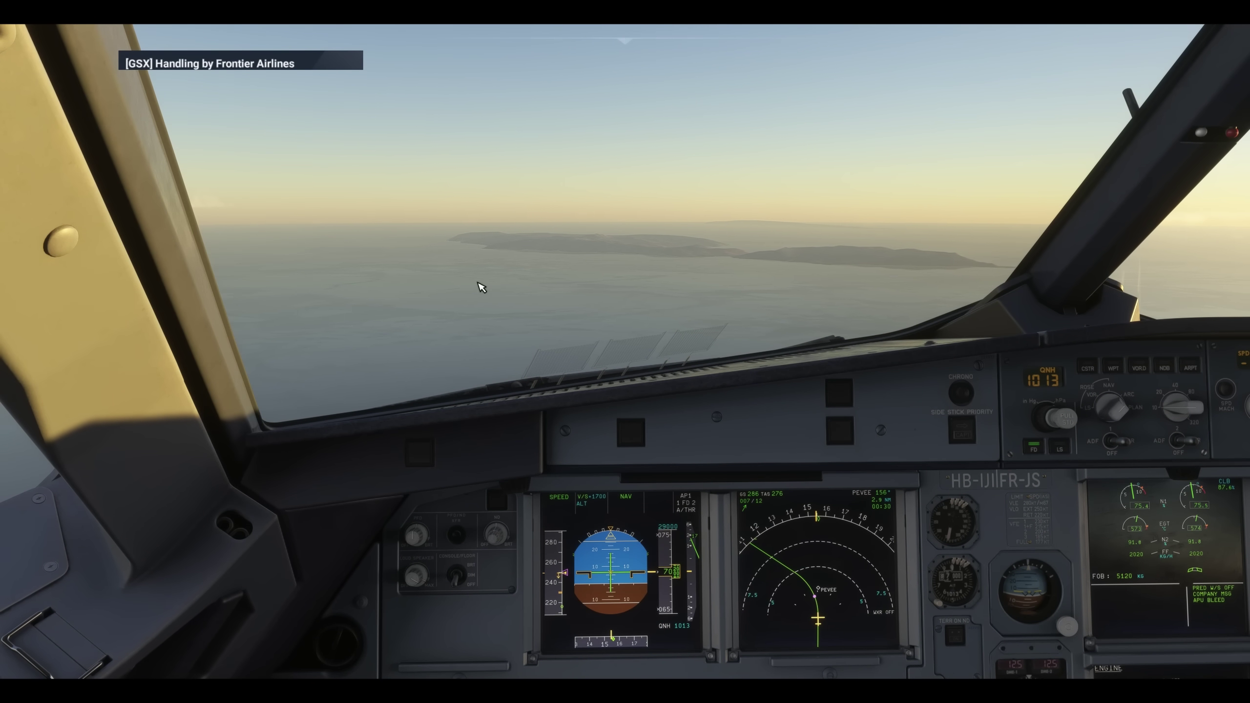